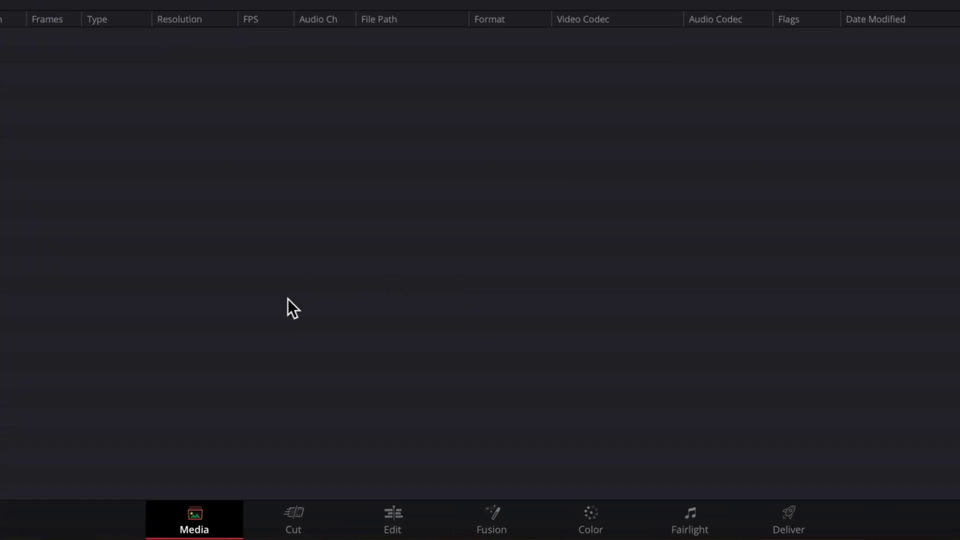
# Step: Set the page navigation bar to show icons only and restore its icons and labels
pyautogui.rightClick(227, 508)
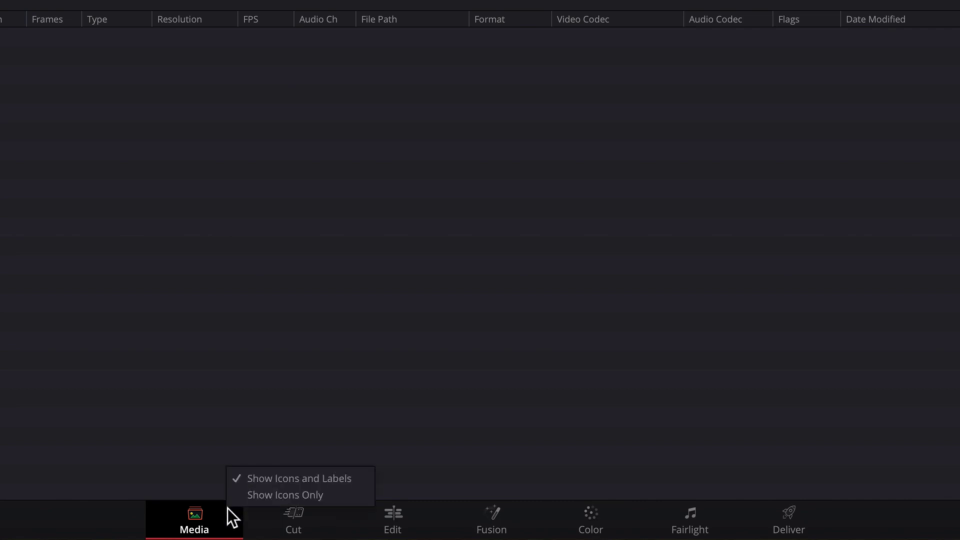
pyautogui.click(256, 495)
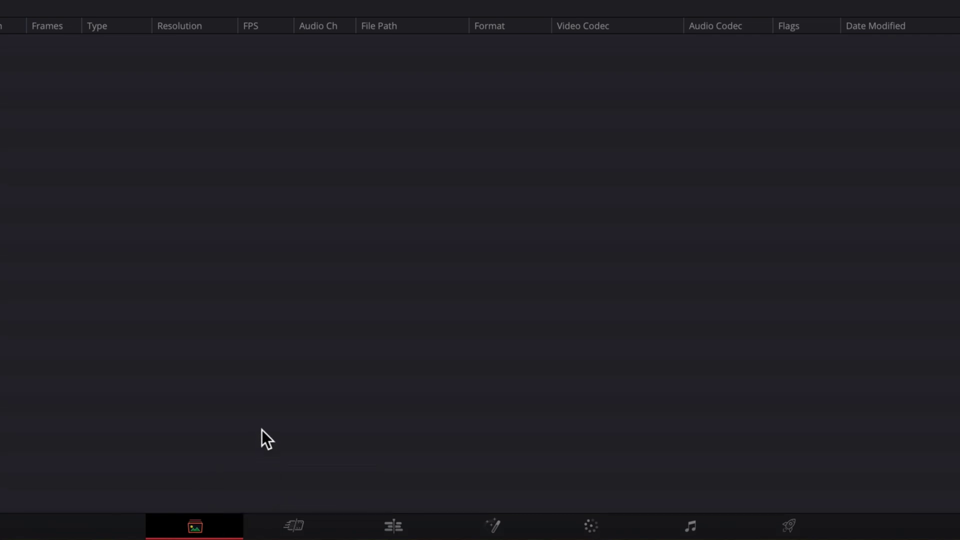
pyautogui.rightClick(235, 516)
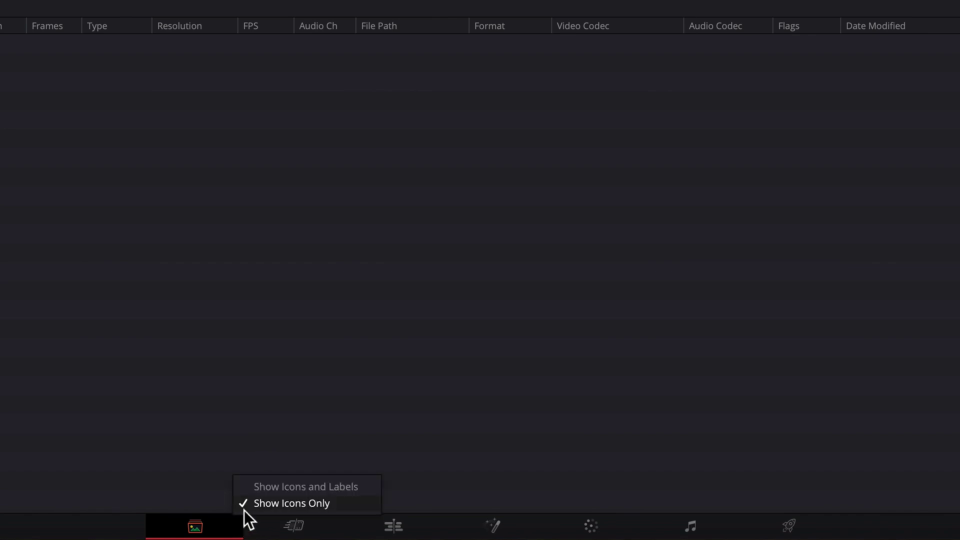
pyautogui.click(270, 487)
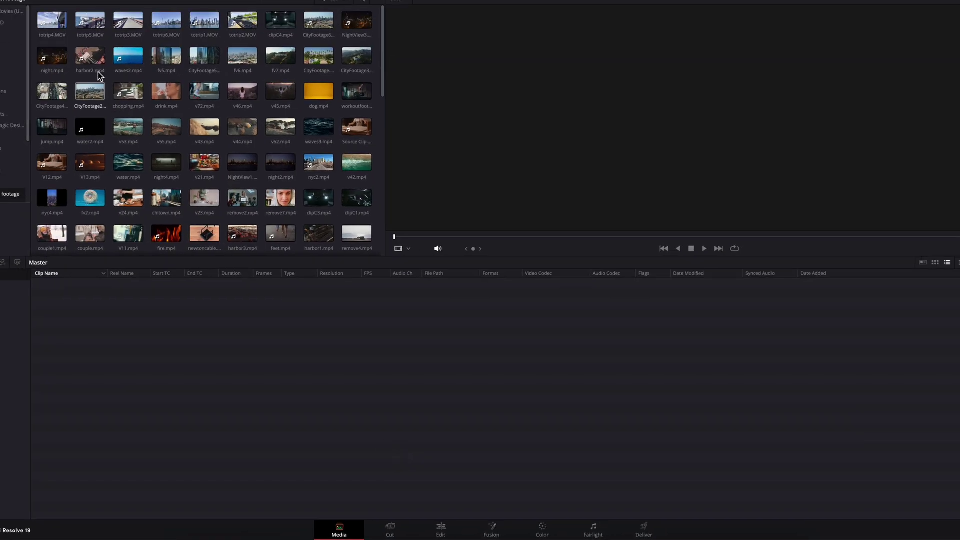
# Step: Add the five clips totrip4, totrip5, totrip3, totrip6 and totrip1 to the media pool, changing the project frame rate to match
pyautogui.click(49, 24)
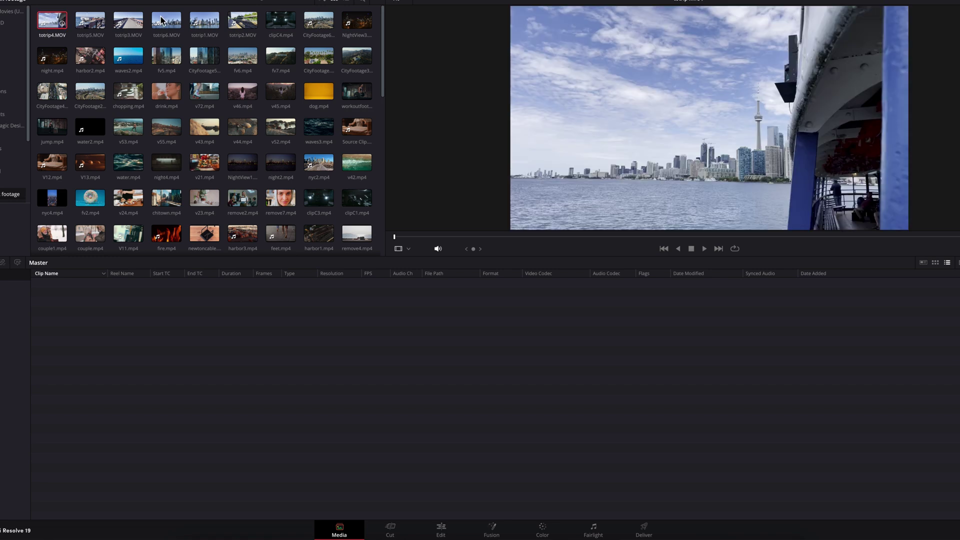
pyautogui.keyDown('shift'); pyautogui.click(206, 23); pyautogui.keyUp('shift')
pyautogui.moveTo(206, 22); pyautogui.dragTo(261, 359)
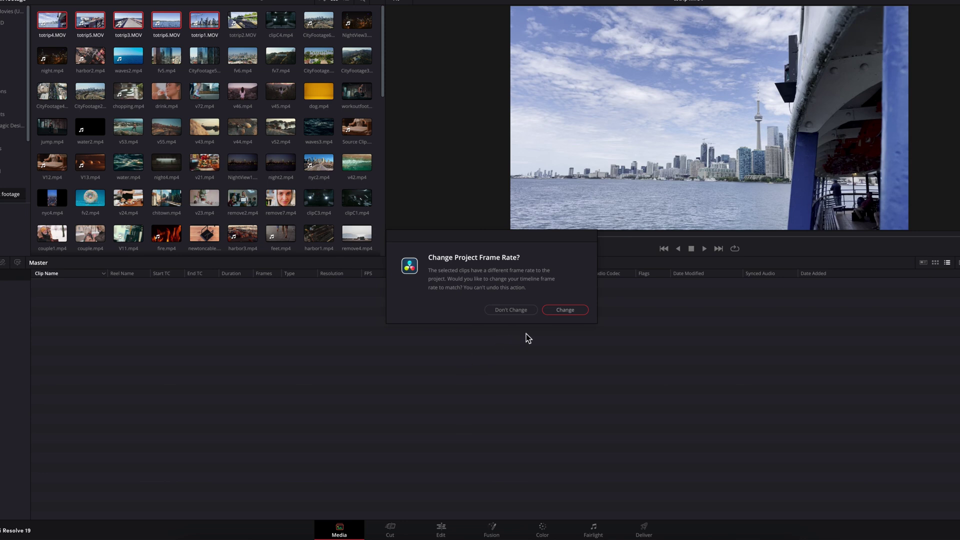
pyautogui.click(565, 310)
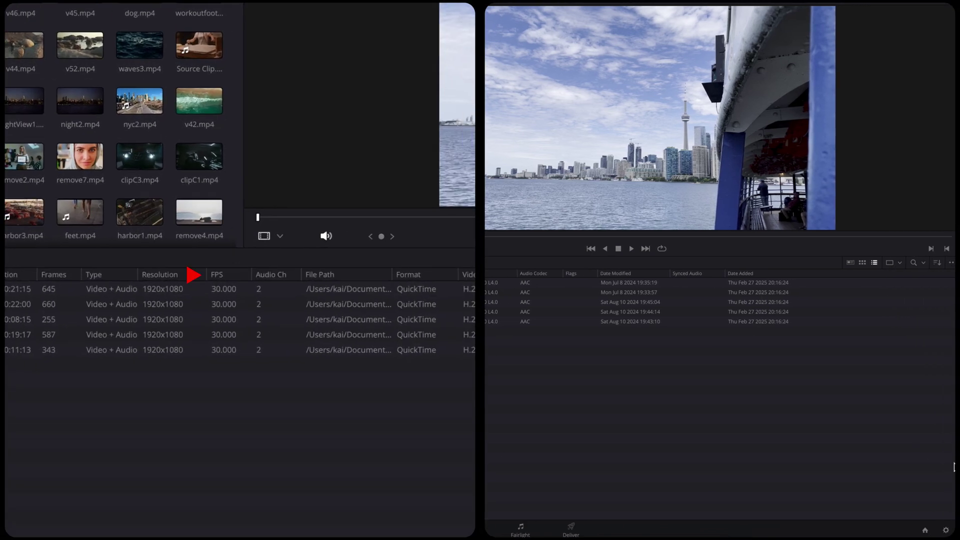
# Step: Check the timeline resolution and frame rate in the project settings and close them without changes
pyautogui.click(946, 532)
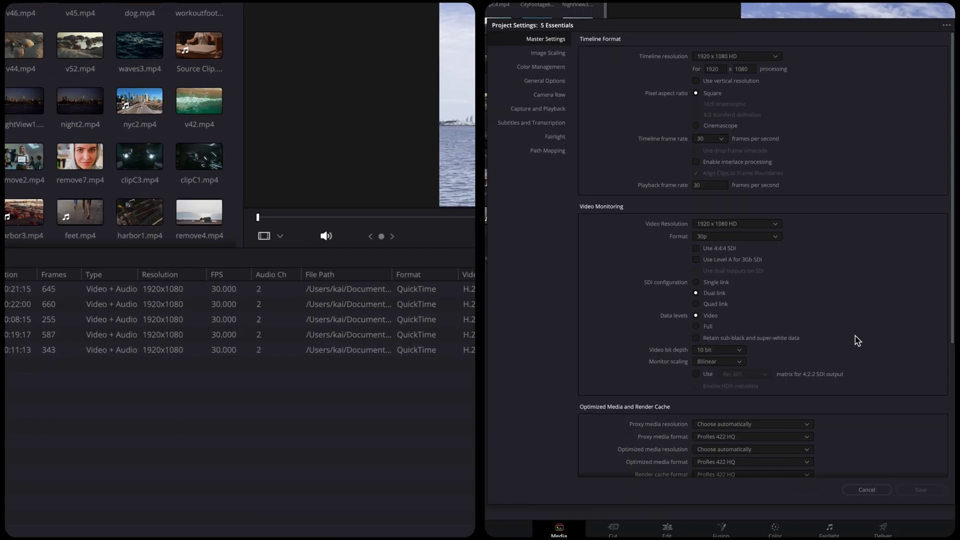
pyautogui.click(874, 490)
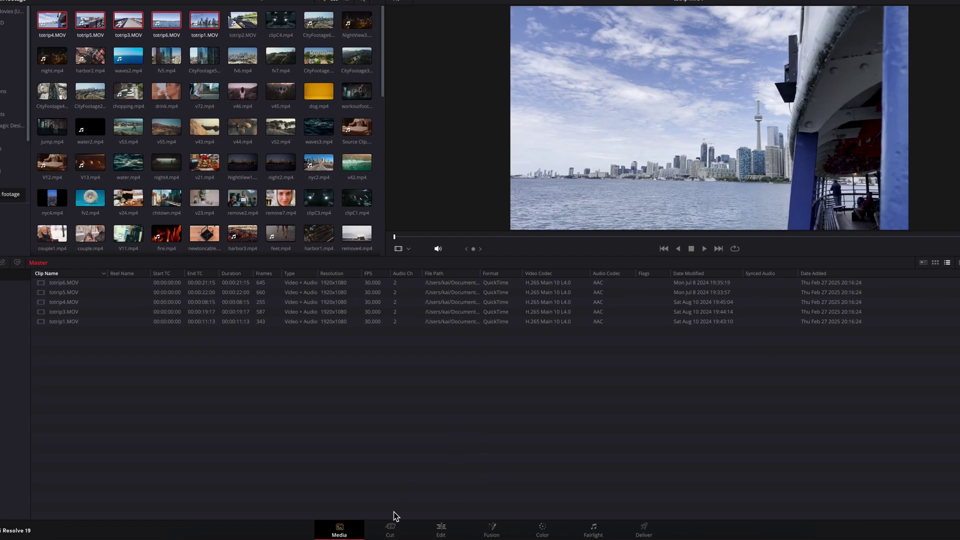
# Step: Create a timeline on the Edit page from the totrip1.MOV and totrip3.MOV clips
pyautogui.click(391, 531)
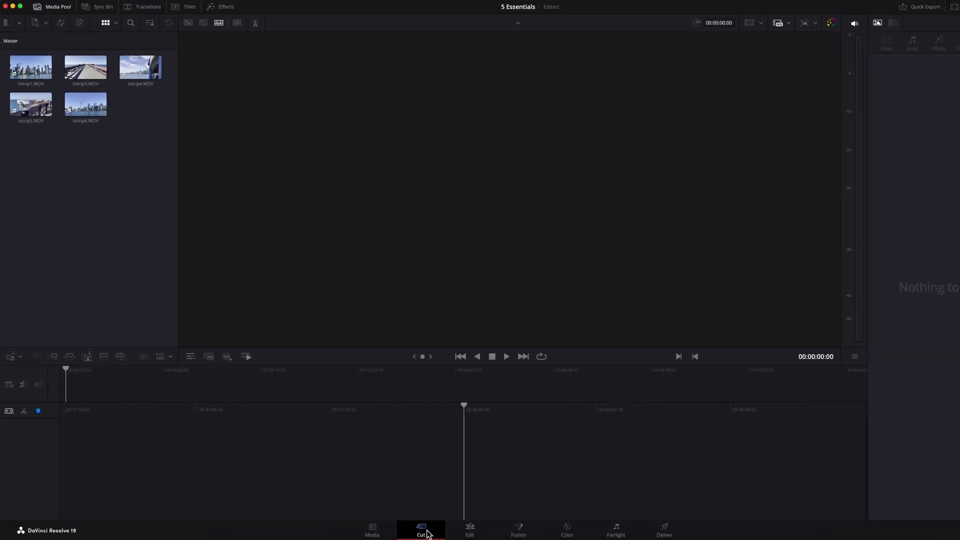
pyautogui.click(470, 532)
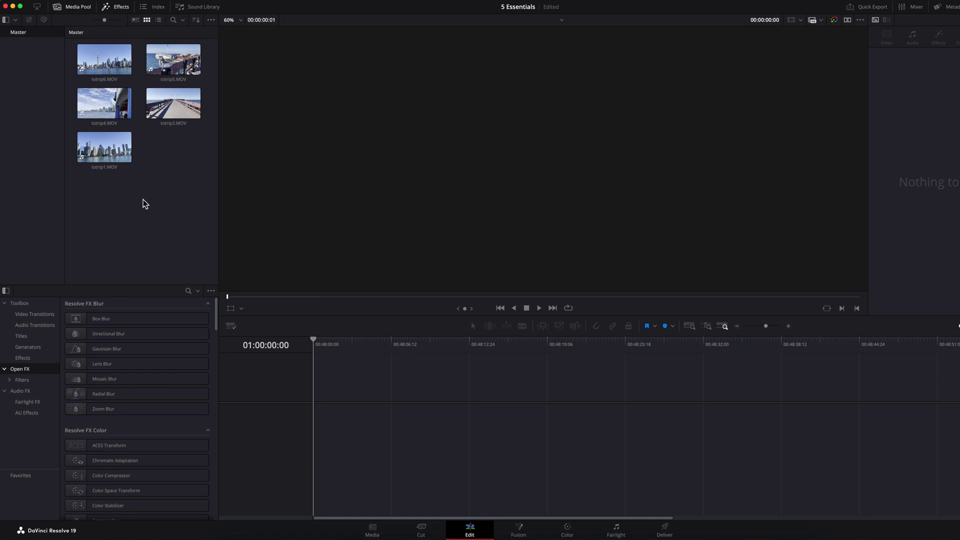
pyautogui.click(102, 155)
pyautogui.keyDown('super'); pyautogui.click(169, 108); pyautogui.keyUp('super')
pyautogui.moveTo(168, 108); pyautogui.dragTo(318, 440)
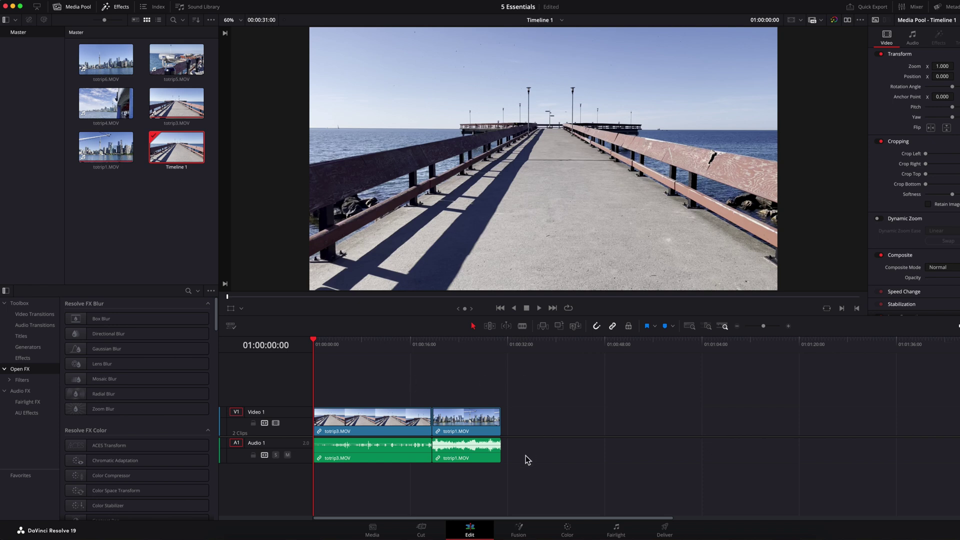
# Step: Look over the Fusion page's effects with the Tools category expanded, and view the Color page
pyautogui.click(520, 530)
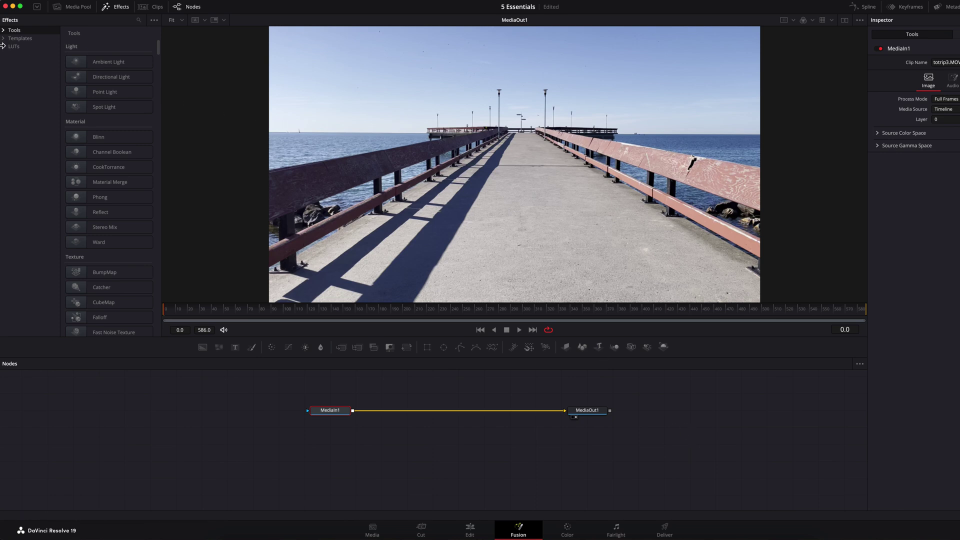
pyautogui.click(4, 30)
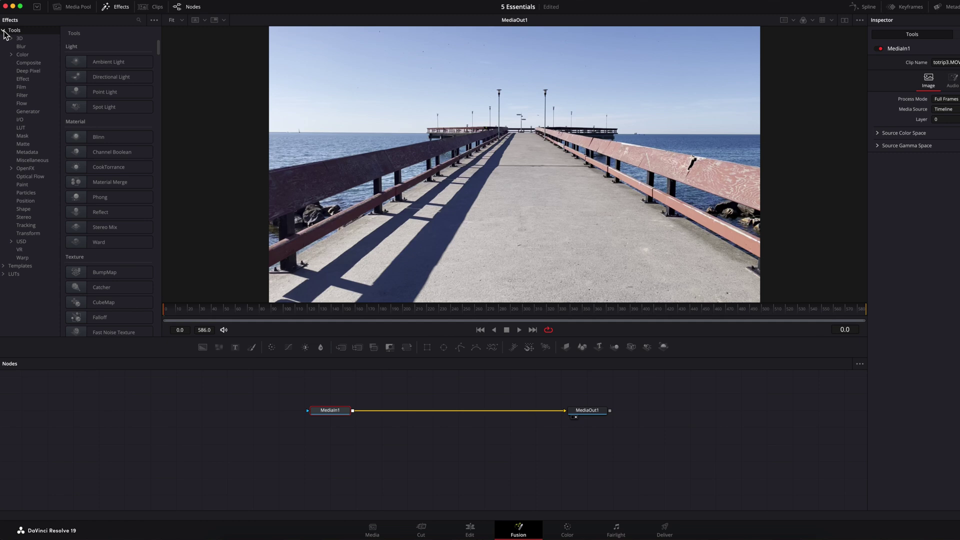
pyautogui.click(572, 530)
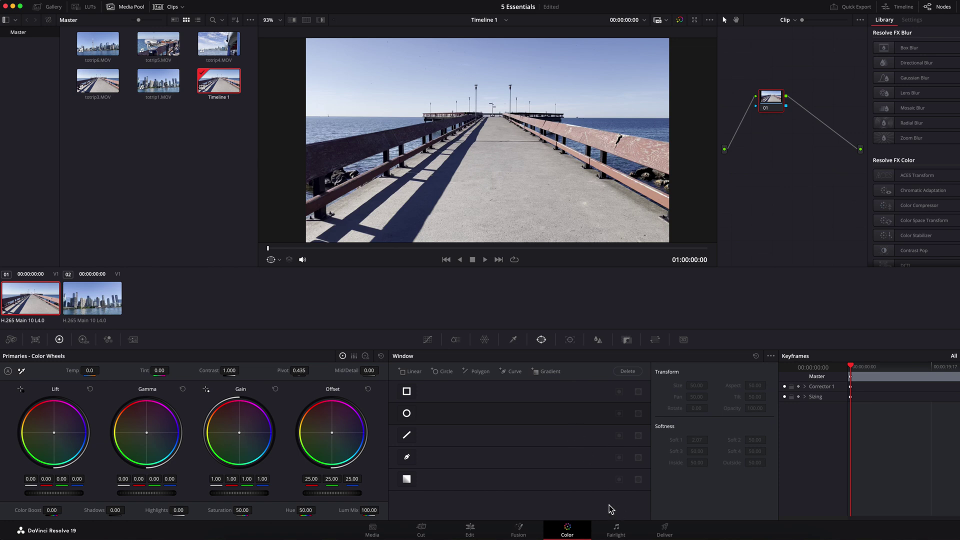
# Step: Examine the audio clips on the Fairlight page and the render presets on the Deliver page
pyautogui.click(617, 530)
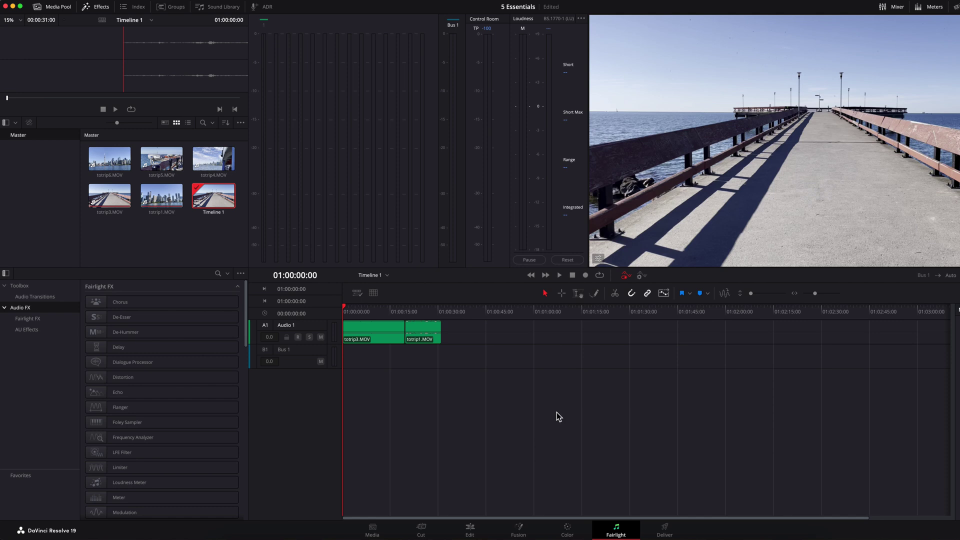
pyautogui.press('super+a')
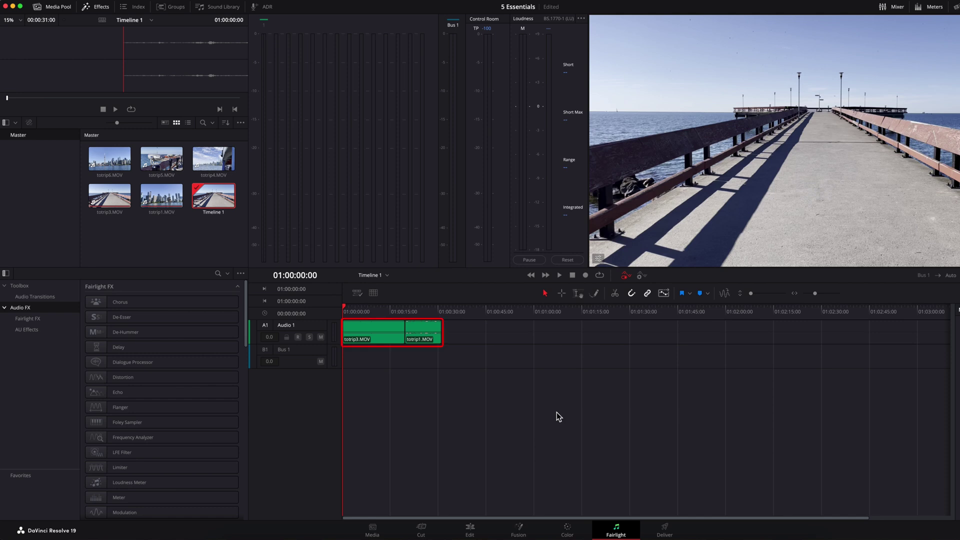
pyautogui.press('shift+super+a')
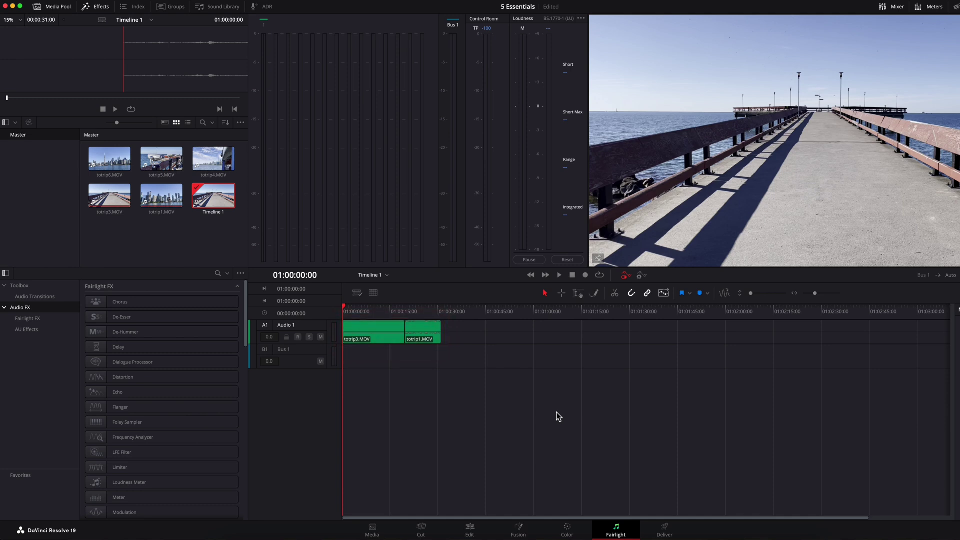
pyautogui.click(667, 530)
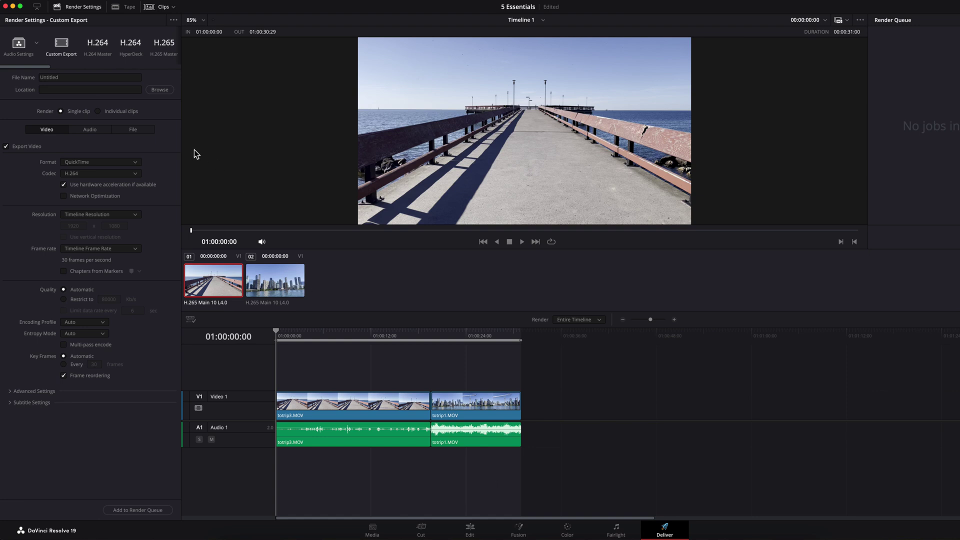
pyautogui.moveTo(43, 67)
pyautogui.mouseDown()
pyautogui.moveTo(170, 72)
pyautogui.moveTo(32, 68)
pyautogui.mouseUp()
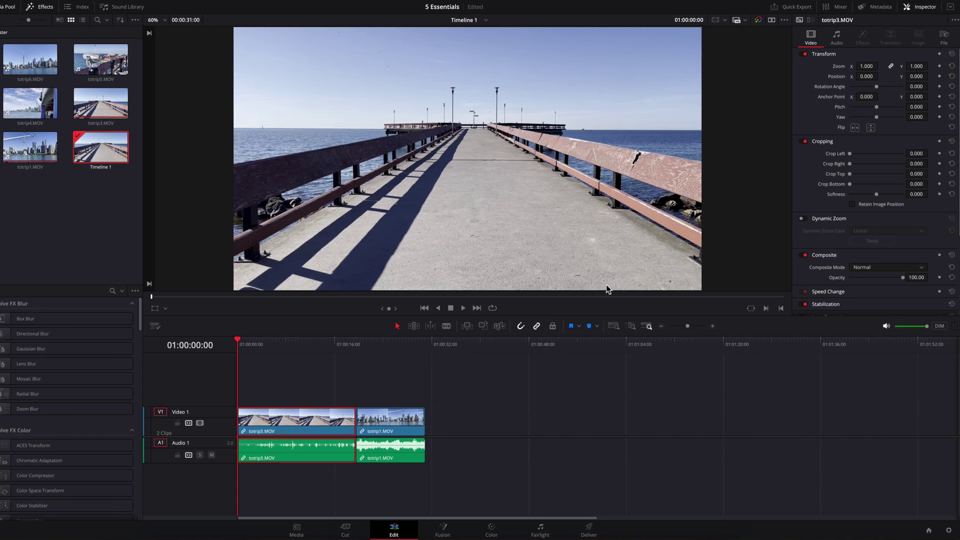
# Step: Lower the volume of the totrip3.MOV clip to about -25.6 and reset it to its default
pyautogui.click(837, 39)
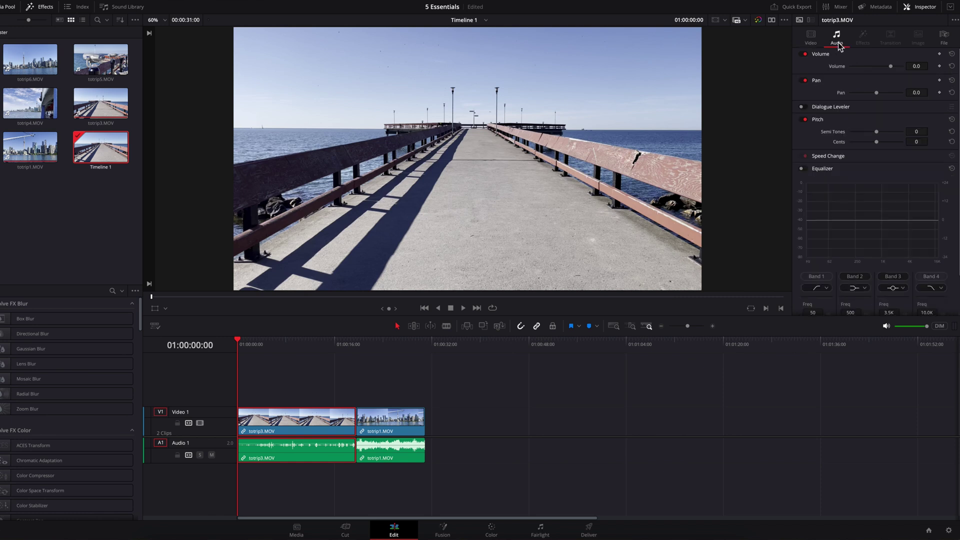
pyautogui.moveTo(890, 67); pyautogui.dragTo(873, 68)
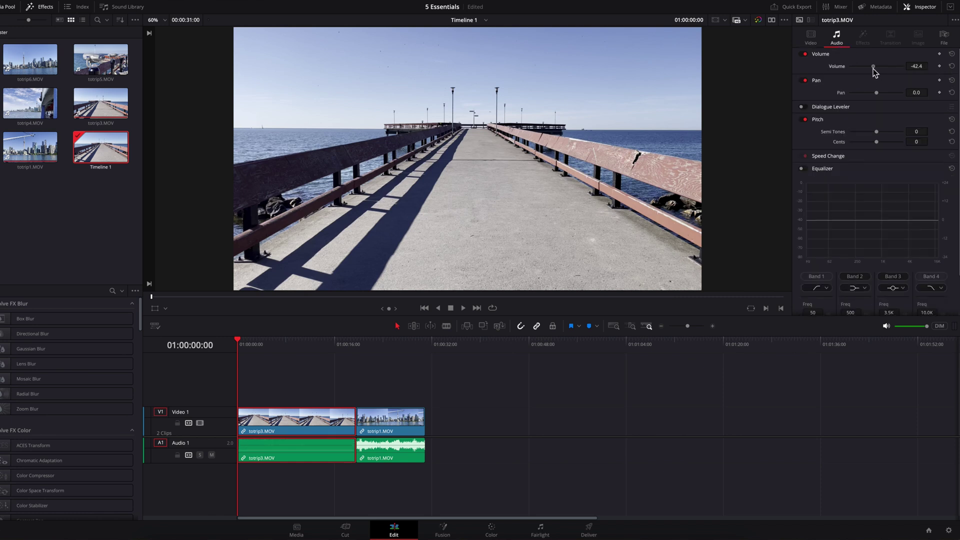
pyautogui.moveTo(873, 67); pyautogui.dragTo(880, 66)
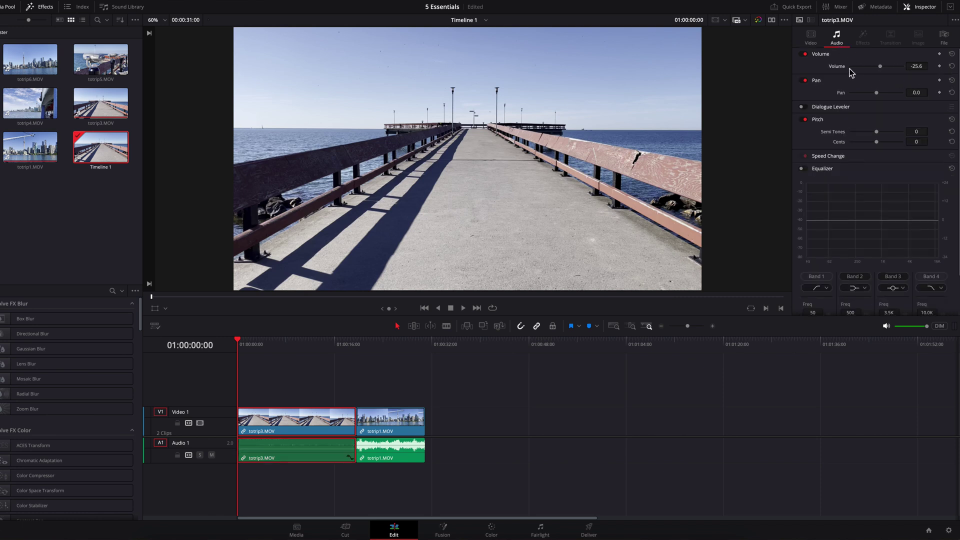
pyautogui.doubleClick(838, 67)
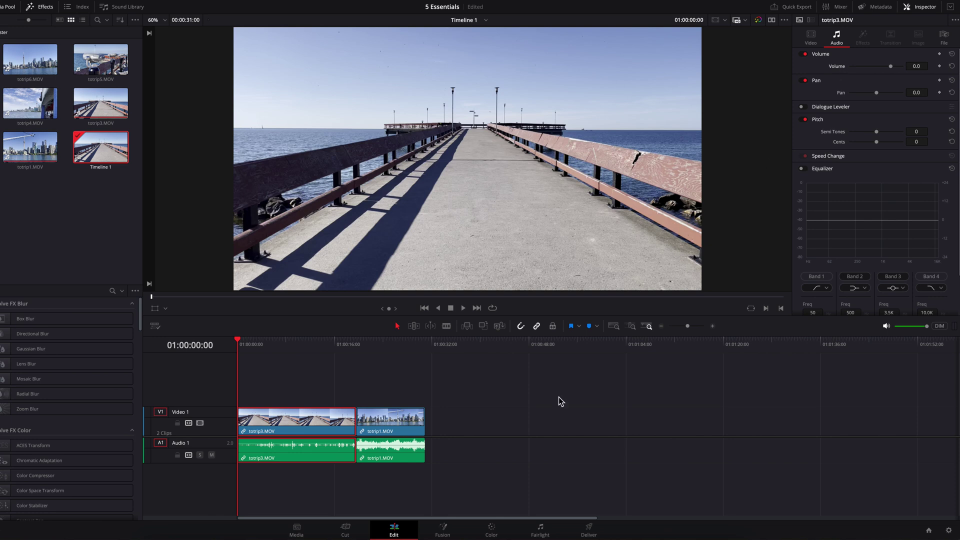
# Step: Insert a Color Corrector node between MediaIn1 and MediaOut1 in Fusion, tint the clip purple at about 0.84 strength, and view it on the Color page
pyautogui.click(443, 529)
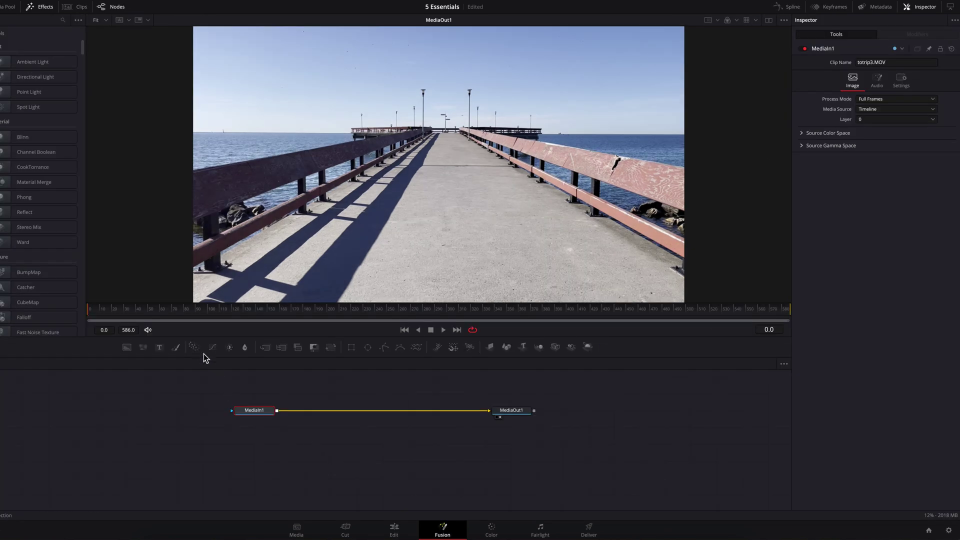
pyautogui.moveTo(347, 403); pyautogui.dragTo(368, 410)
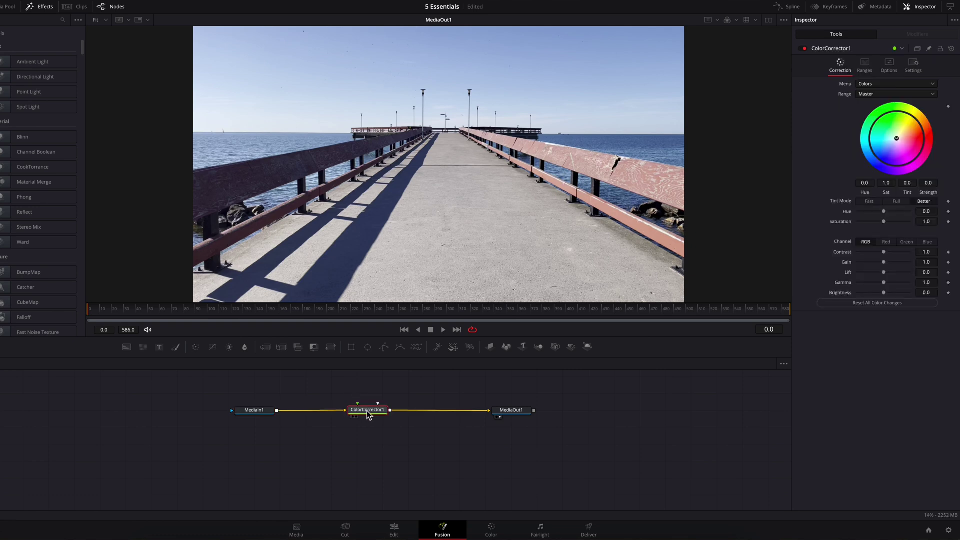
pyautogui.moveTo(897, 139); pyautogui.dragTo(889, 163)
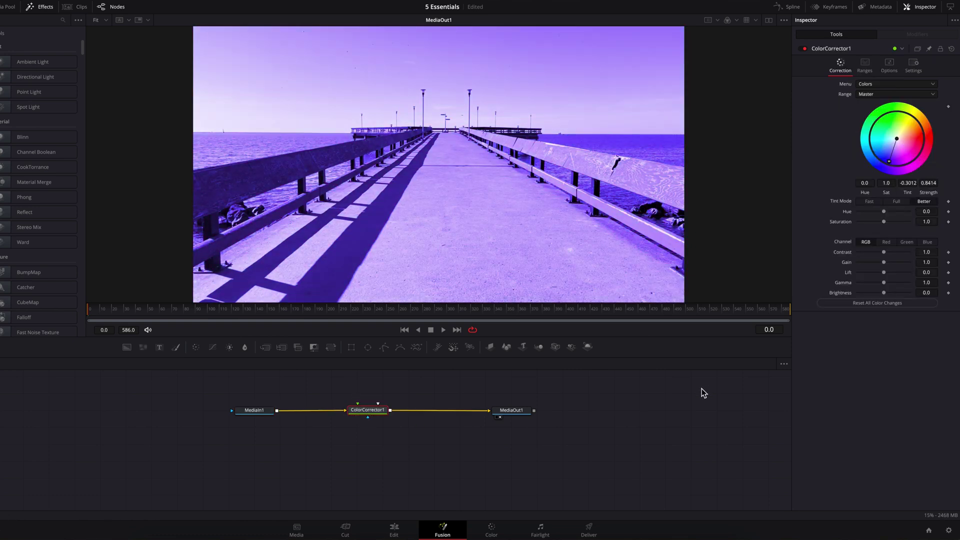
pyautogui.hotkey('shift', '6')
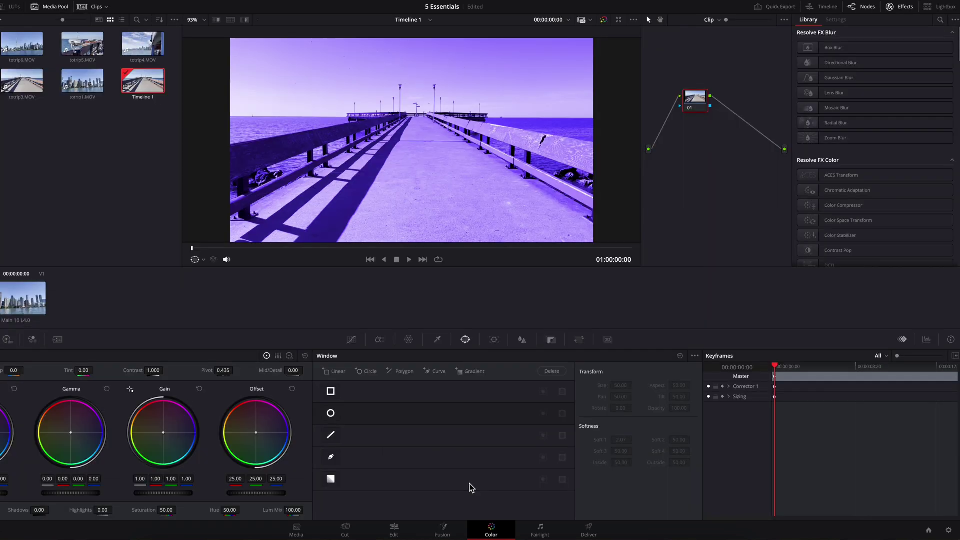
# Step: Import CityFootage.mp4 from the Stock footage folder in Finder into the media pool and view it on the Media page
pyautogui.press('super+Tab')
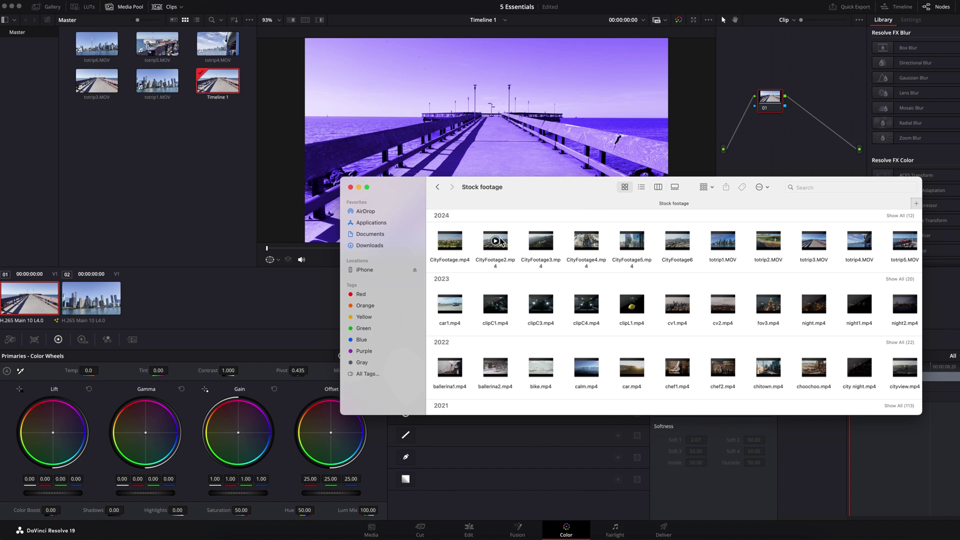
pyautogui.moveTo(457, 247); pyautogui.dragTo(185, 178)
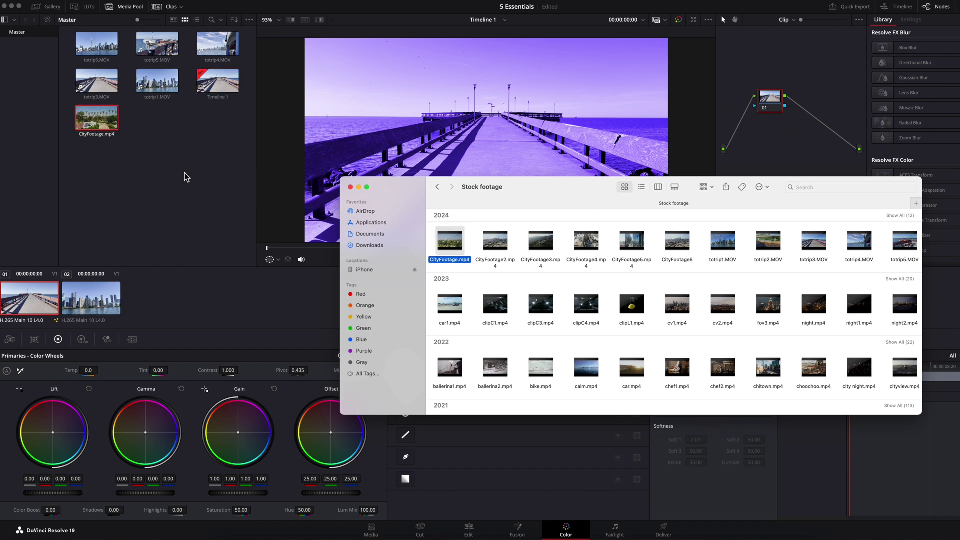
pyautogui.click(197, 183)
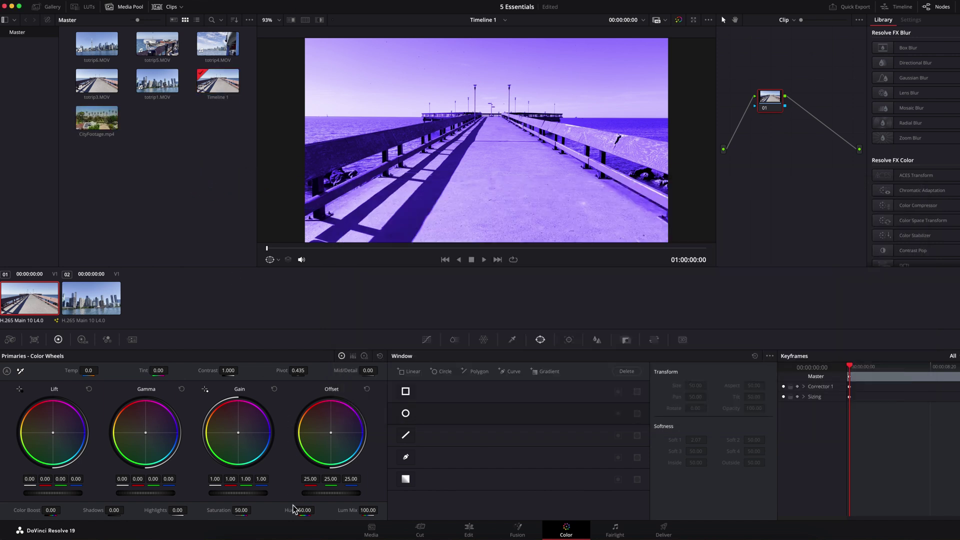
pyautogui.click(377, 532)
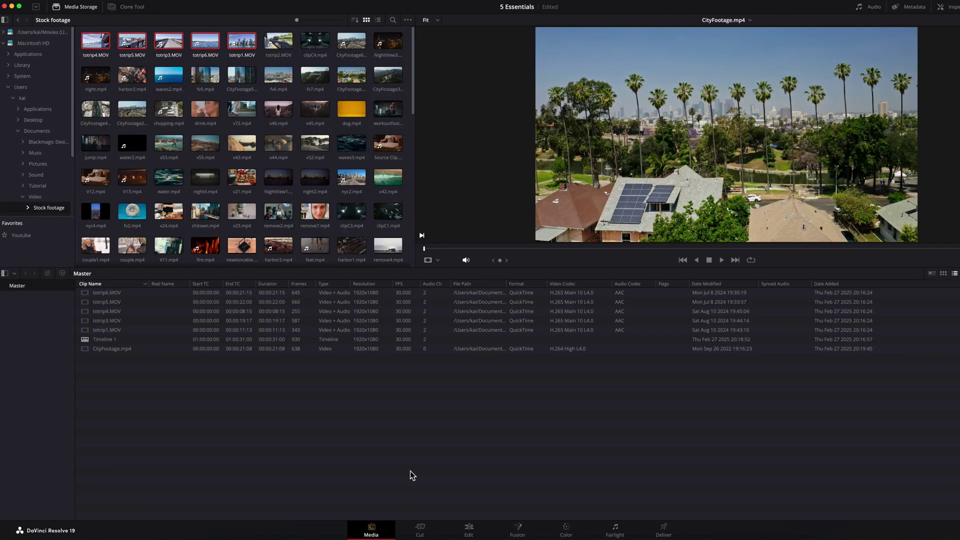
pyautogui.click(568, 529)
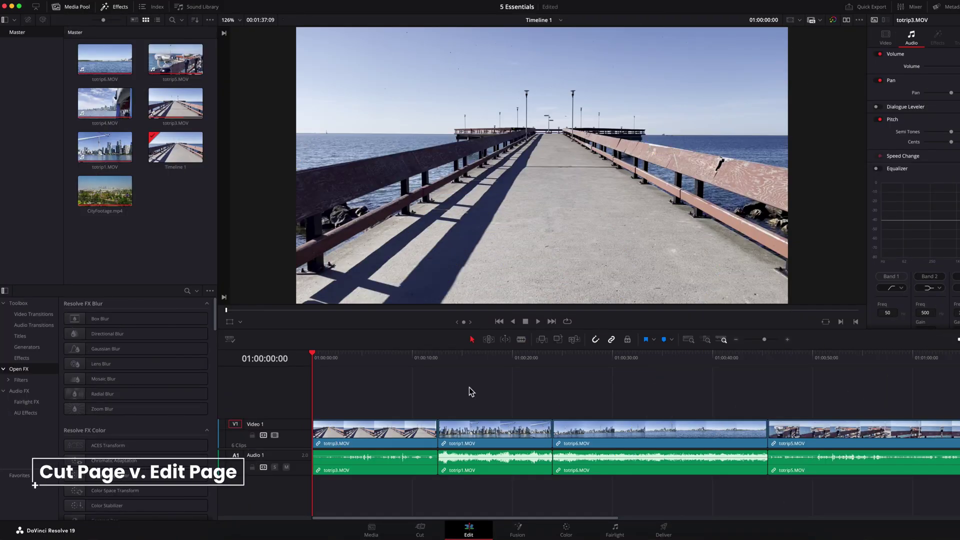
# Step: Play Timeline 1 from its start on the Cut page
pyautogui.click(420, 529)
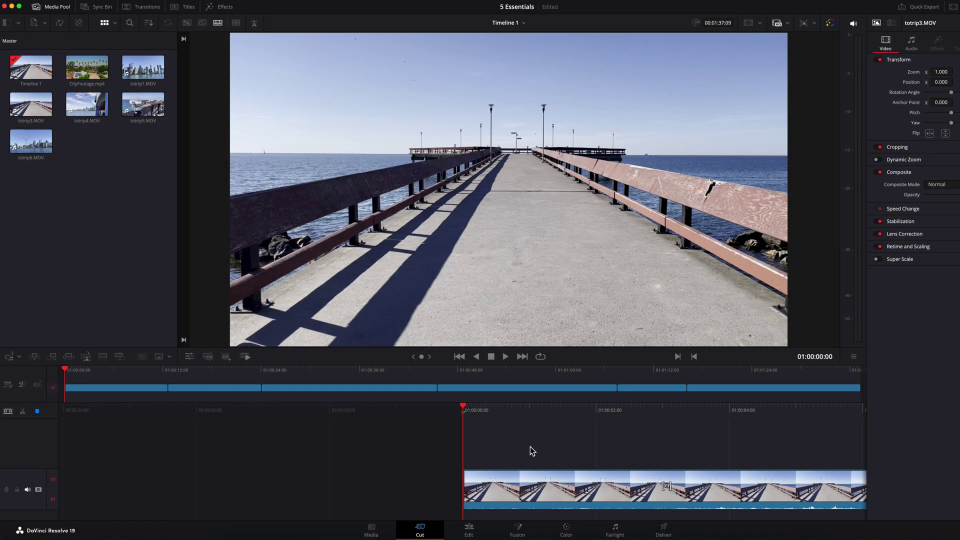
pyautogui.press('space')
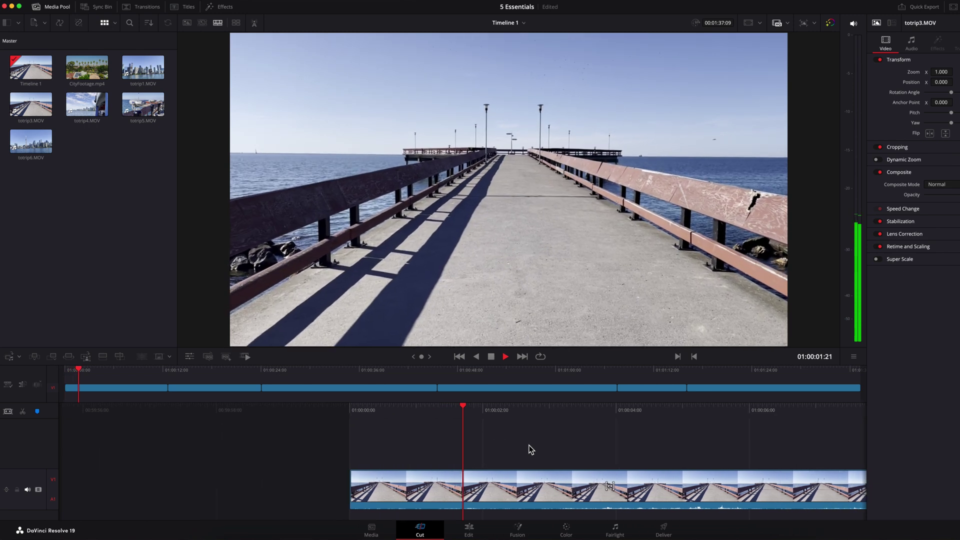
# Step: Stop playback on the Cut page, view the Fixed Playhead entry in the timeline options, and return to the start of Timeline 1
pyautogui.press('space')
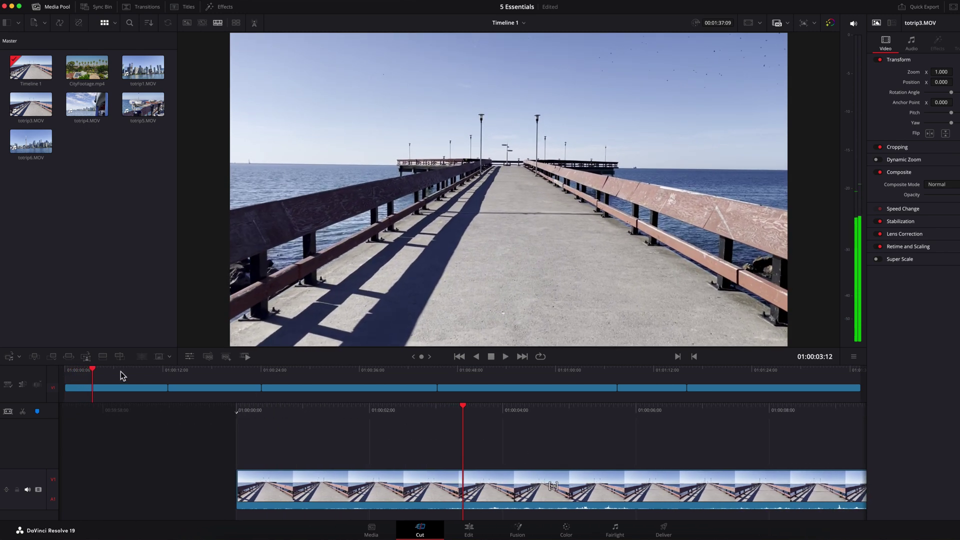
pyautogui.click(8, 386)
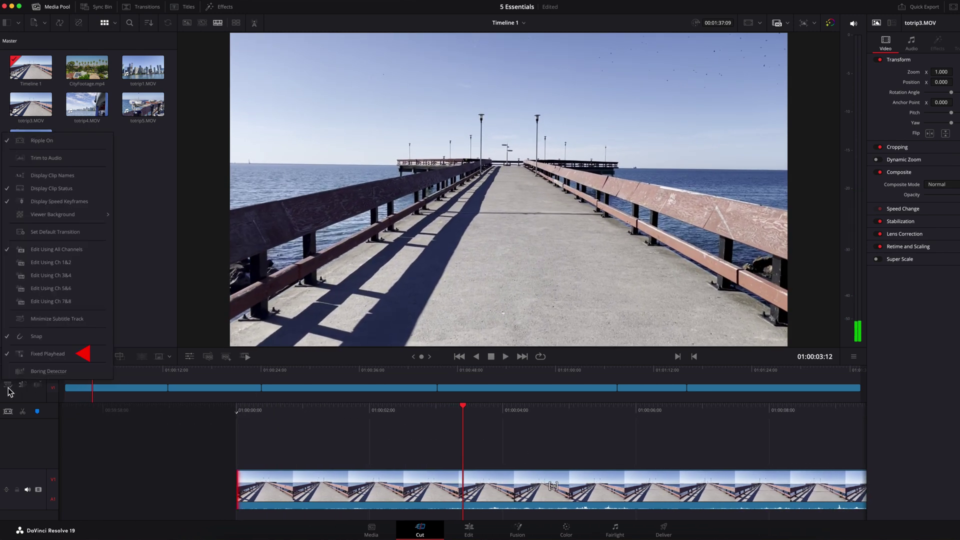
pyautogui.click(434, 437)
pyautogui.press('Home')
# Step: Play the opening seconds of Timeline 1 on the Edit page, view its Fixed Playhead option, and return to the timeline start
pyautogui.hotkey('shift', '4')
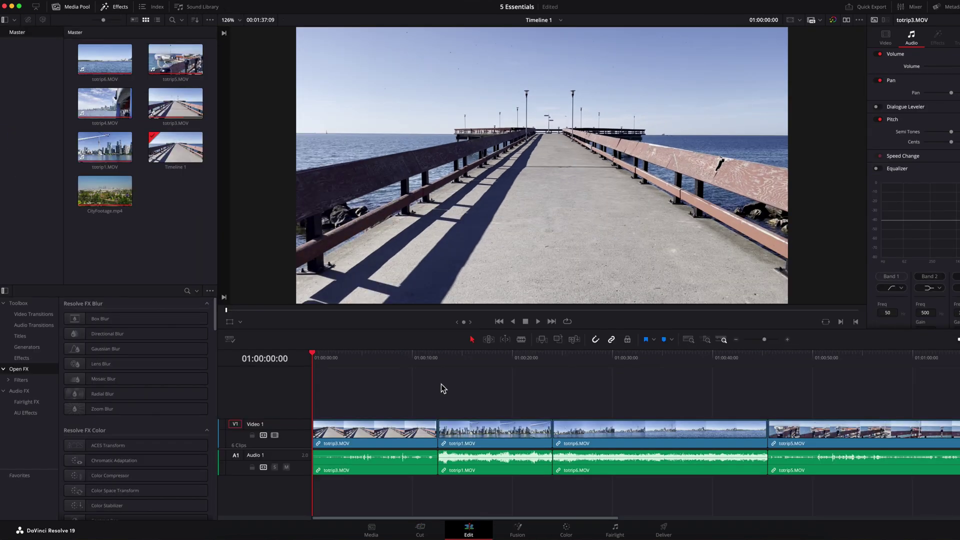
pyautogui.press('space')
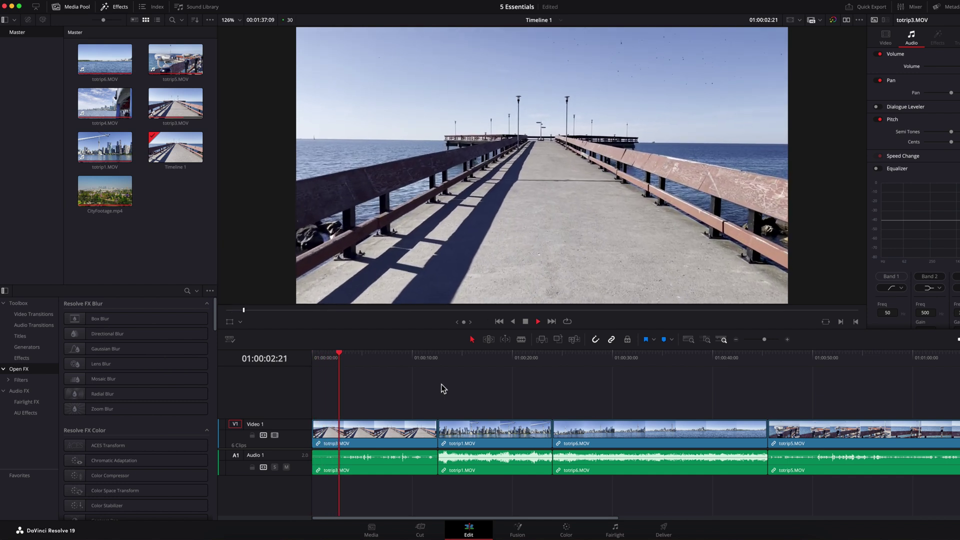
pyautogui.press('space')
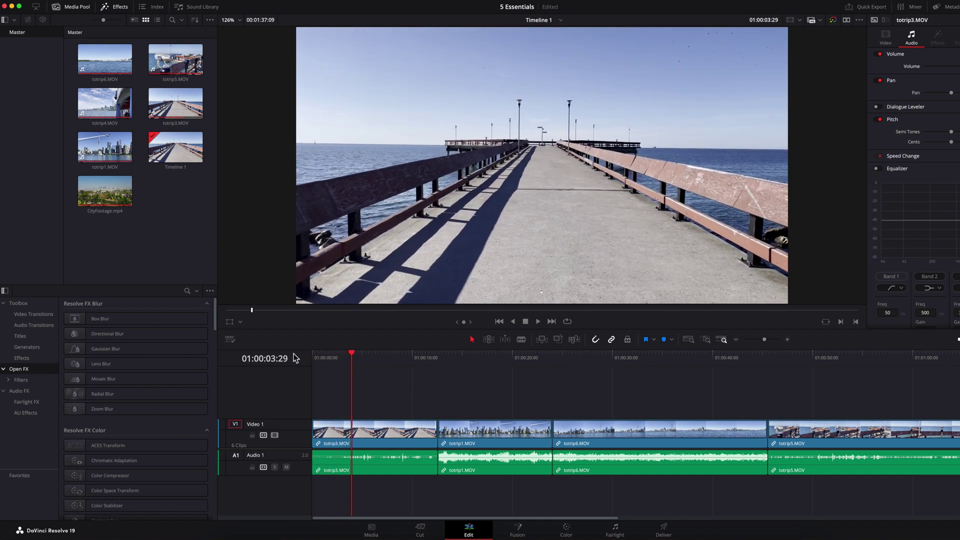
pyautogui.click(229, 340)
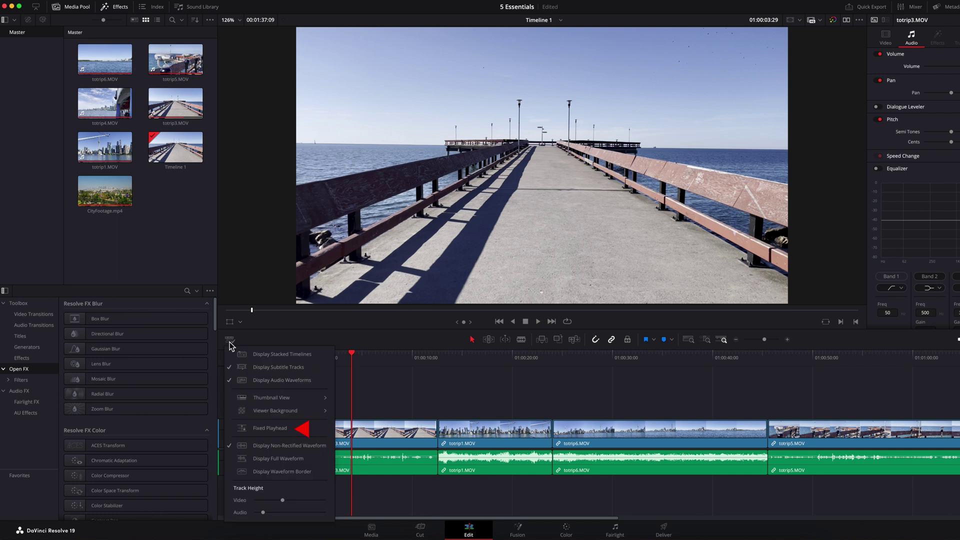
pyautogui.click(422, 394)
pyautogui.press('Home')
# Step: Try rolling the edit point between totrip3.MOV and totrip1.MOV at 01:00:12:16 on the Cut page
pyautogui.hotkey('shift', '3')
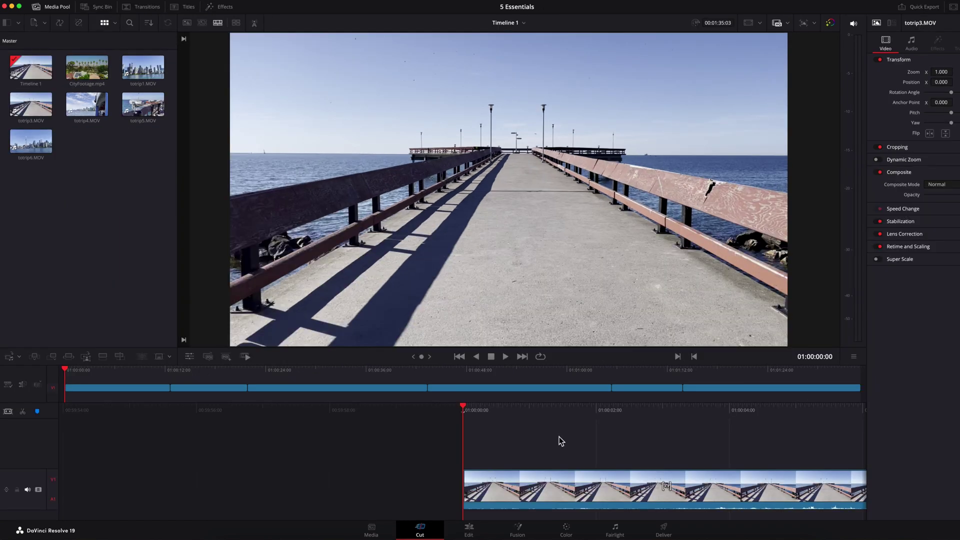
pyautogui.click(170, 375)
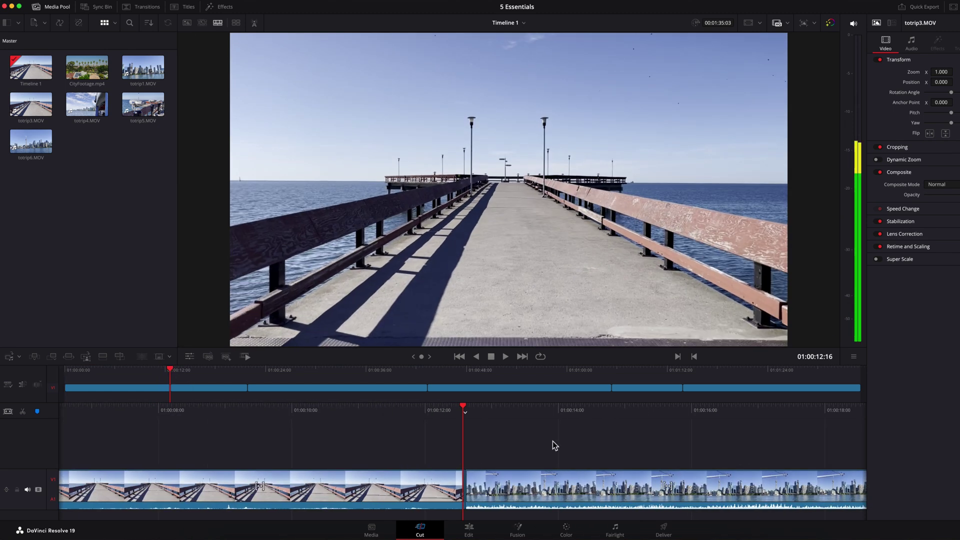
pyautogui.click(464, 488)
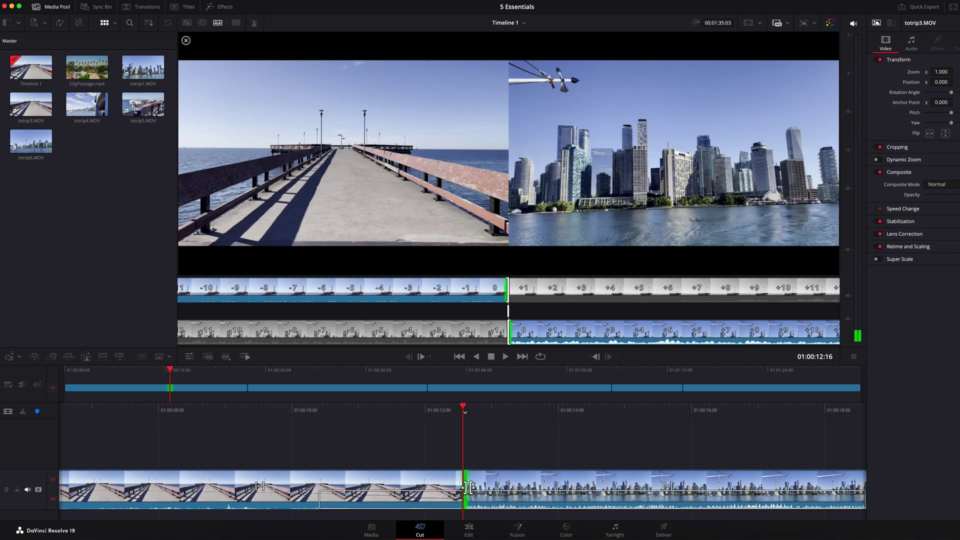
pyautogui.moveTo(467, 488)
pyautogui.mouseDown()
pyautogui.moveTo(388, 488)
pyautogui.moveTo(578, 488)
pyautogui.moveTo(450, 486)
pyautogui.moveTo(463, 488)
pyautogui.mouseUp()
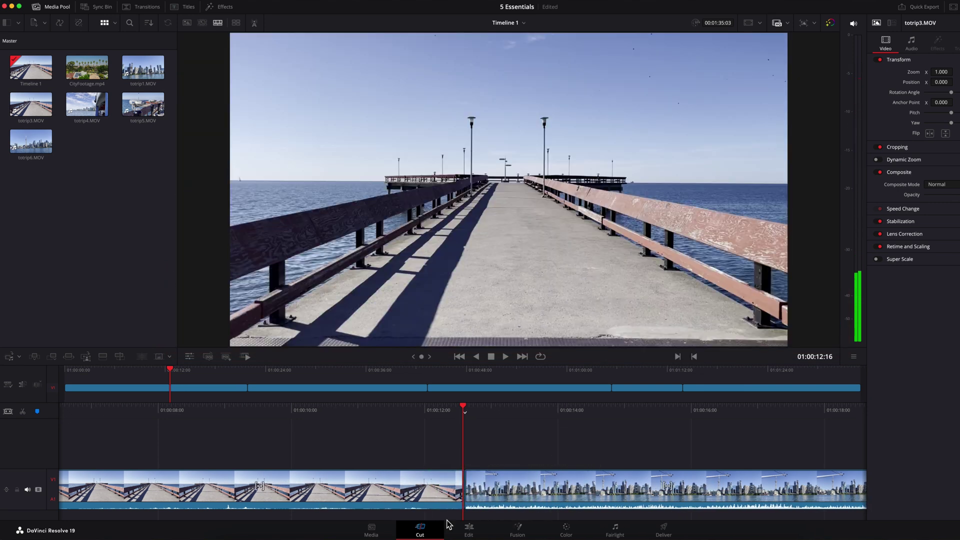
# Step: On the Edit page, roll the edit point between totrip3.MOV and totrip1.MOV about 24 frames later
pyautogui.click(469, 530)
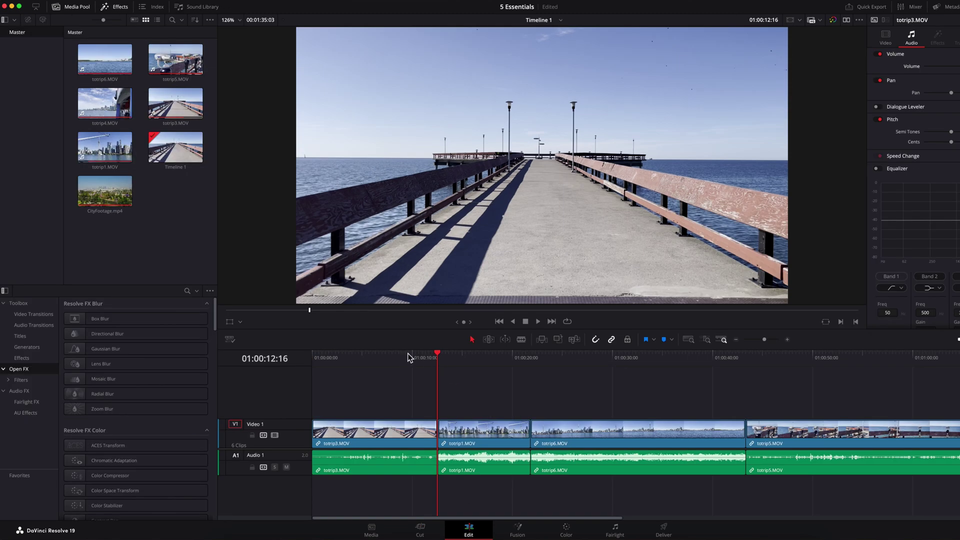
pyautogui.press('Home')
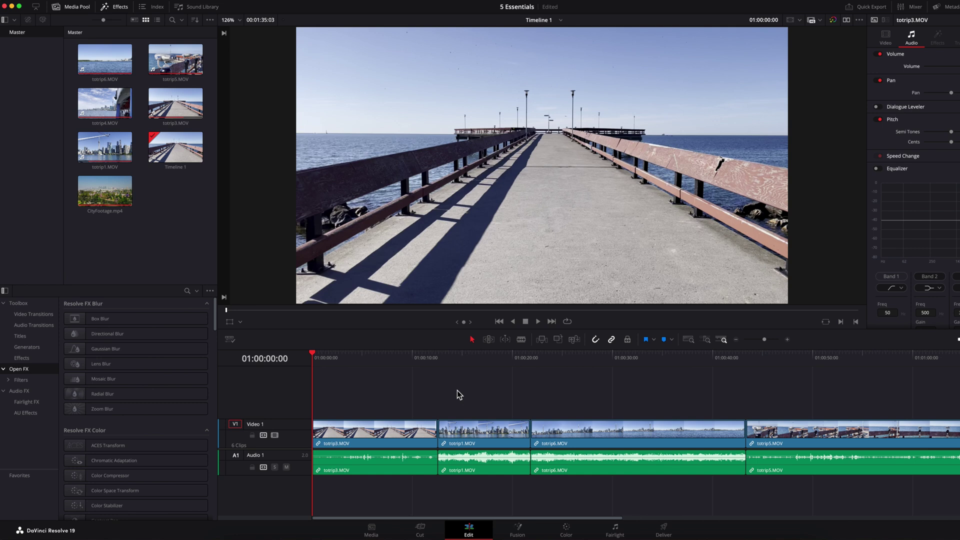
pyautogui.click(438, 435)
pyautogui.click(440, 435)
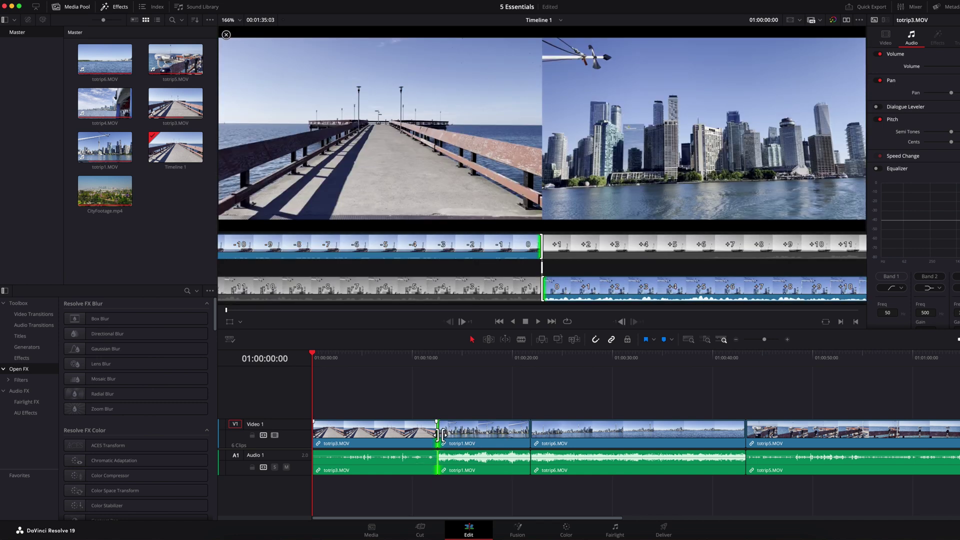
pyautogui.moveTo(441, 435)
pyautogui.mouseDown()
pyautogui.moveTo(473, 436)
pyautogui.moveTo(451, 437)
pyautogui.mouseUp()
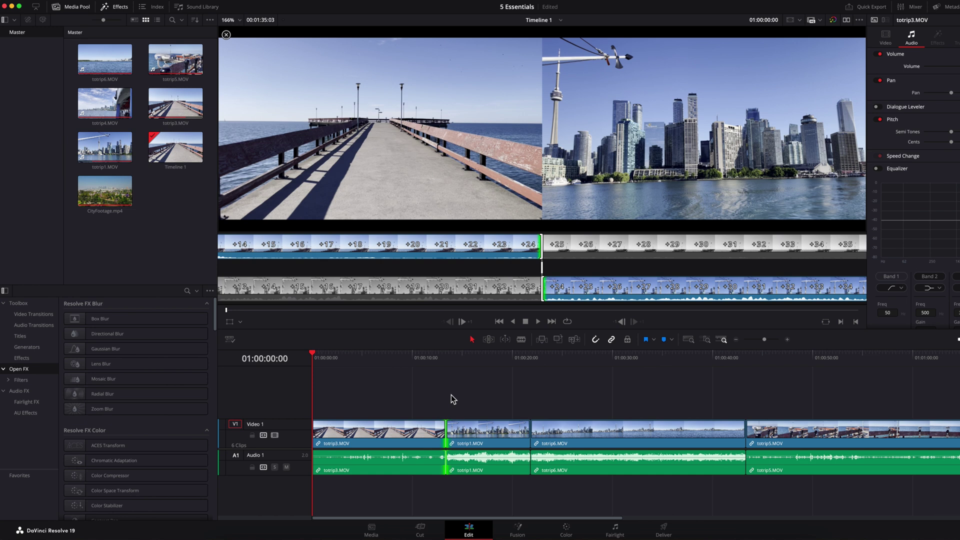
# Step: Scrub through the beginning of Timeline 1 on the Cut page and return to its start
pyautogui.hotkey('shift', '3')
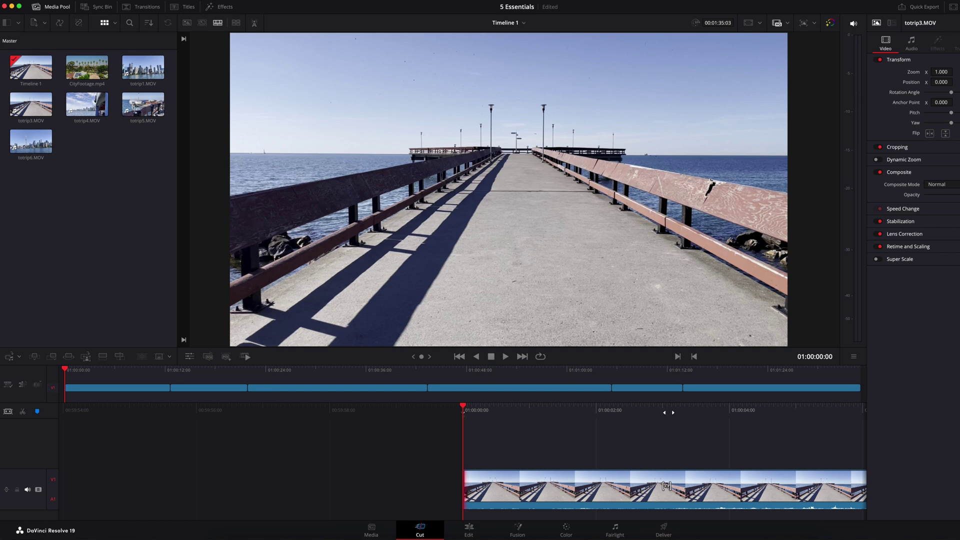
pyautogui.moveTo(673, 413); pyautogui.dragTo(392, 409)
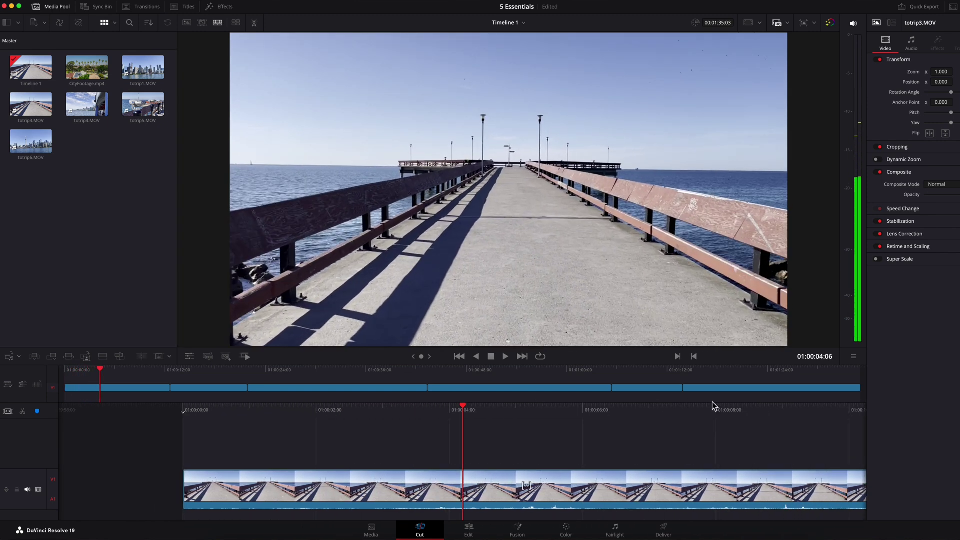
pyautogui.moveTo(707, 403); pyautogui.dragTo(495, 402)
pyautogui.press('Home')
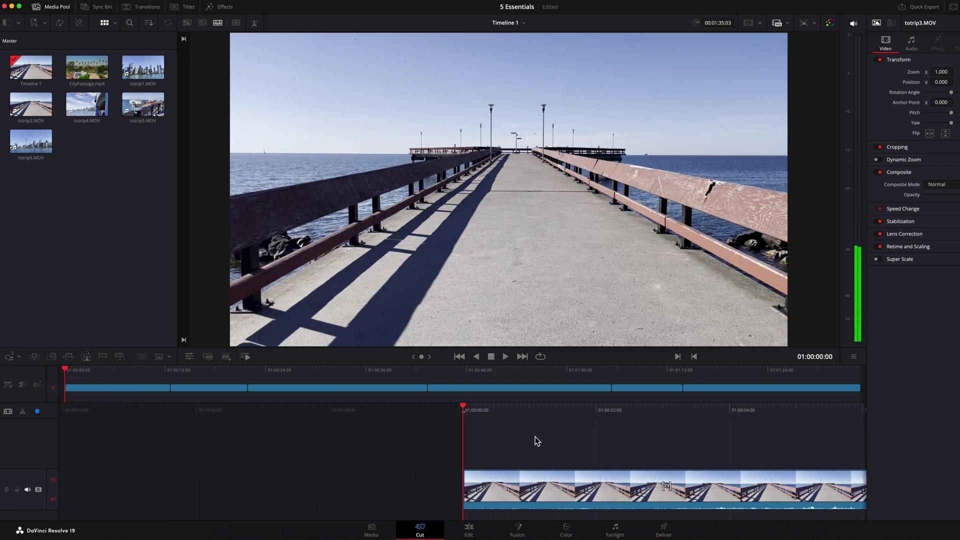
# Step: Zoom Timeline 1 in and out on the Edit page to examine its clips at different scales
pyautogui.click(468, 531)
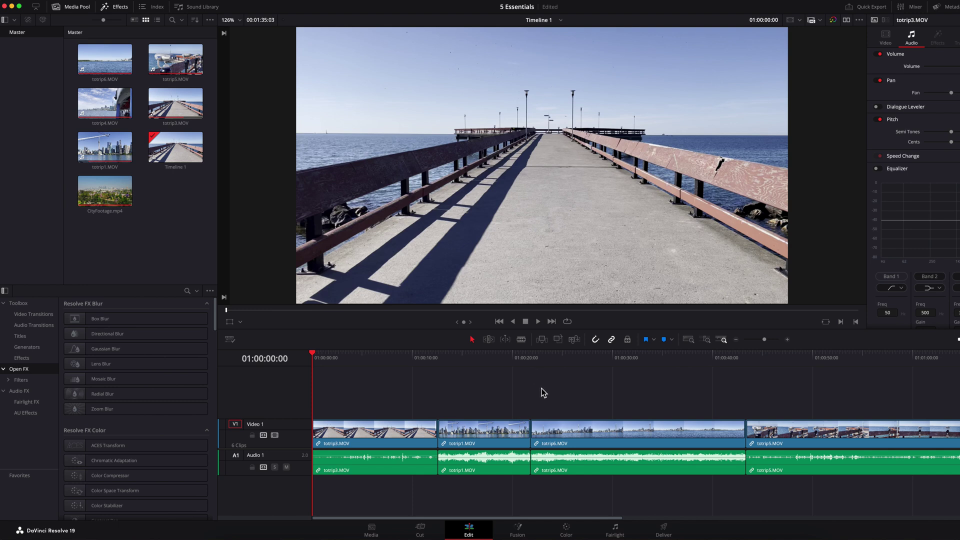
pyautogui.press('super+equal')
pyautogui.press('super+equal')
pyautogui.press('super+equal')
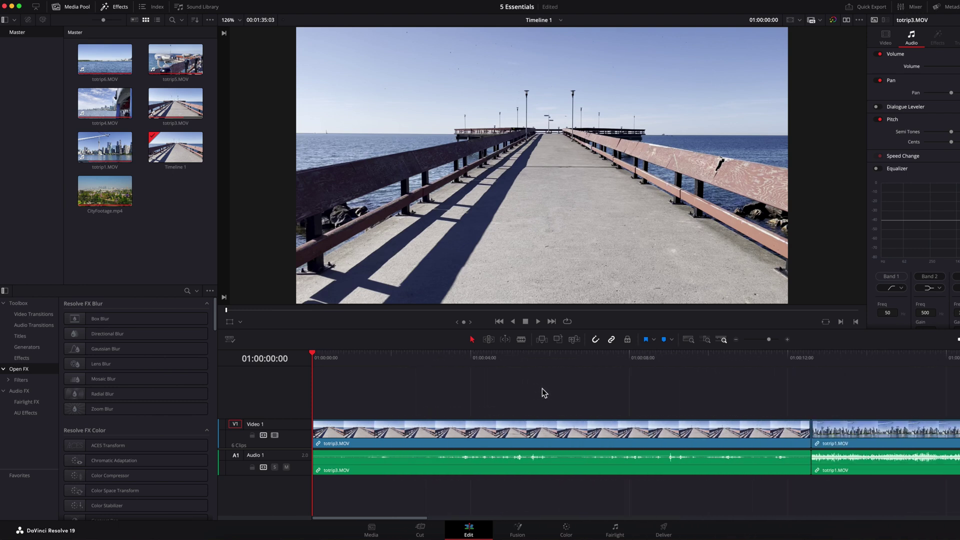
pyautogui.press('super+minus')
pyautogui.press('super+minus')
pyautogui.press('super+minus')
pyautogui.press('super+equal')
pyautogui.press('super+equal')
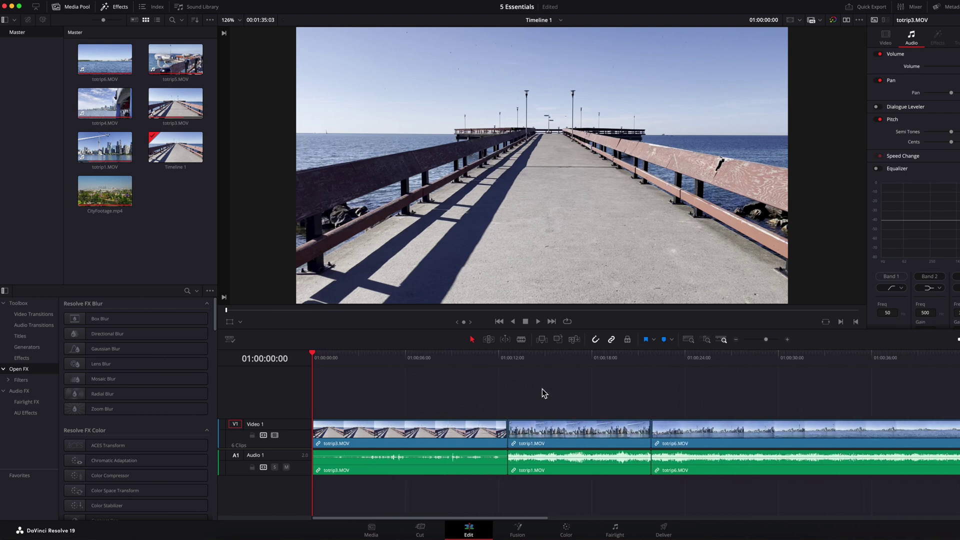
# Step: View Timeline 1 in Full Extent Zoom, Detail Zoom, and Custom Zoom
pyautogui.click(689, 341)
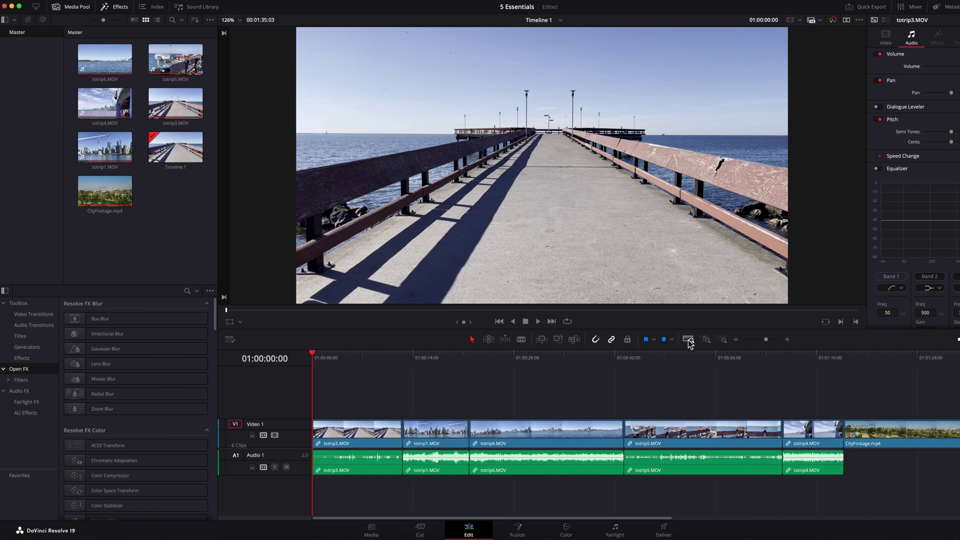
pyautogui.click(705, 339)
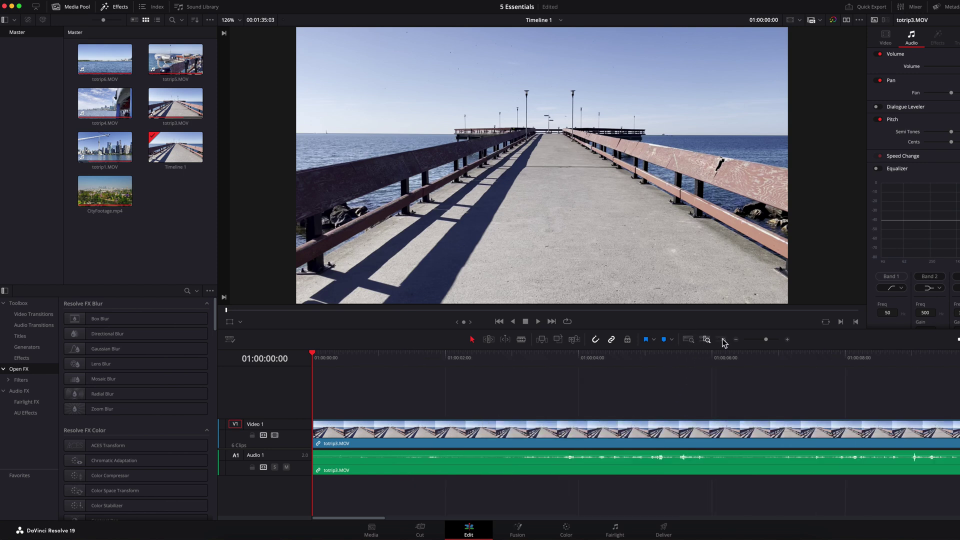
pyautogui.click(723, 339)
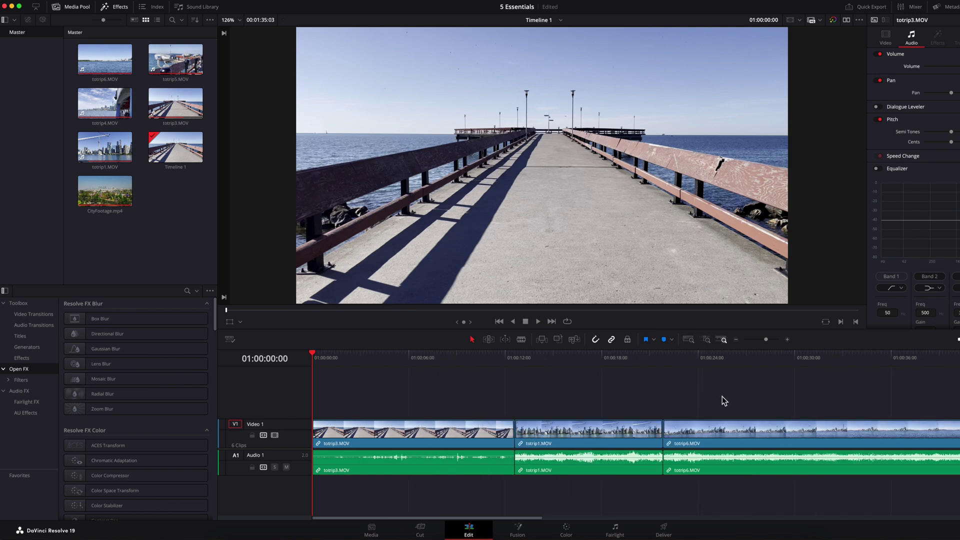
# Step: On the Cut page, add a speed point to the totrip3.MOV clip at 01:00:03:10
pyautogui.hotkey('shift', '3')
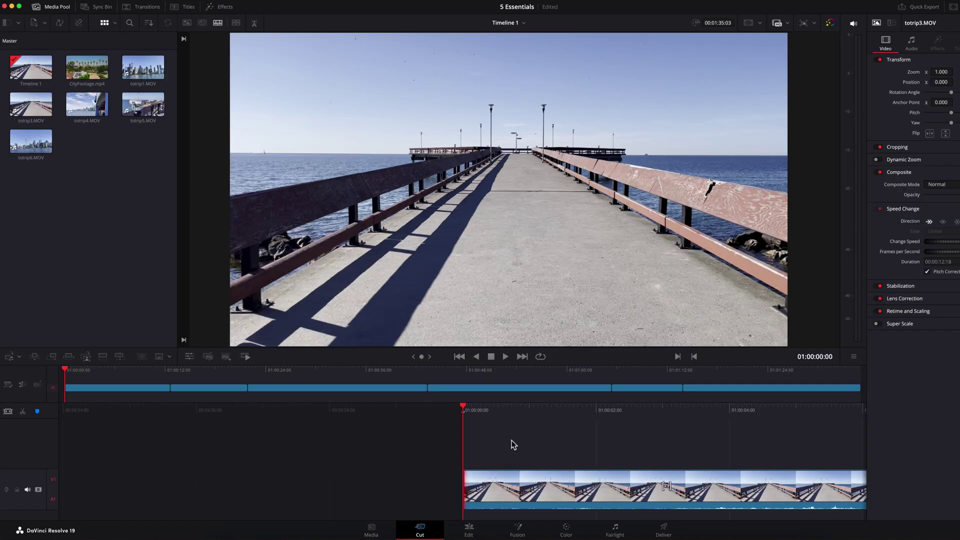
pyautogui.rightClick(522, 484)
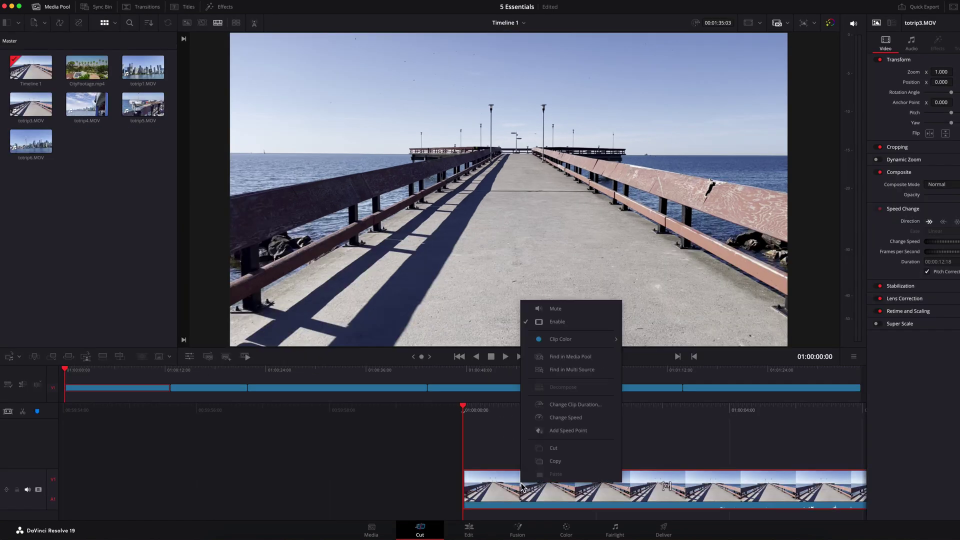
pyautogui.click(606, 432)
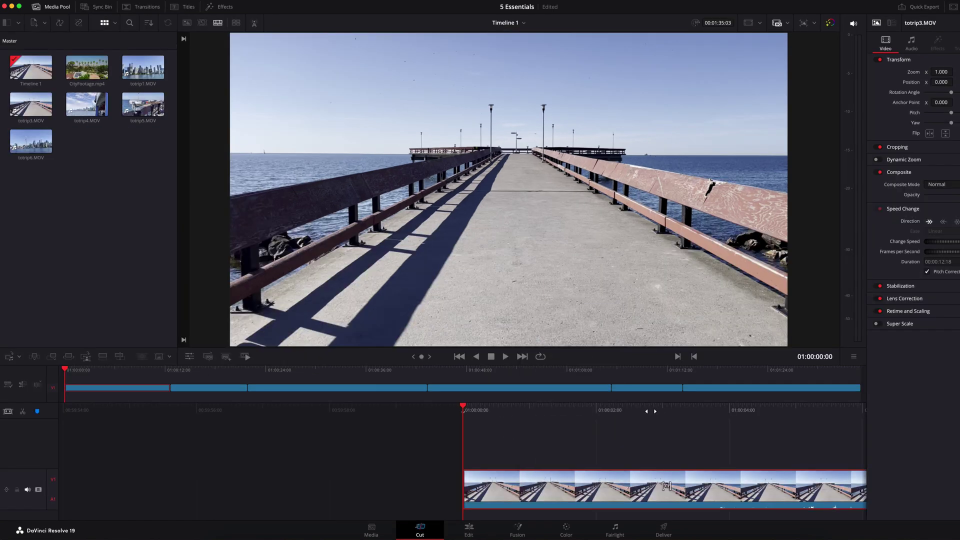
pyautogui.press('space')
pyautogui.press('space')
pyautogui.rightClick(536, 484)
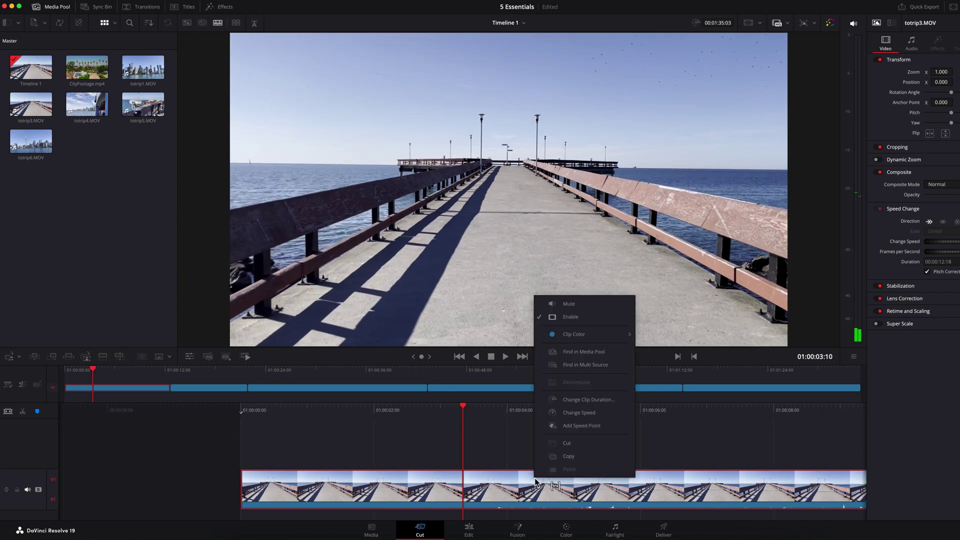
pyautogui.click(587, 423)
# Step: Add a second speed point to the totrip3.MOV clip at 01:00:05:28 and try shifting it along the clip
pyautogui.press('space')
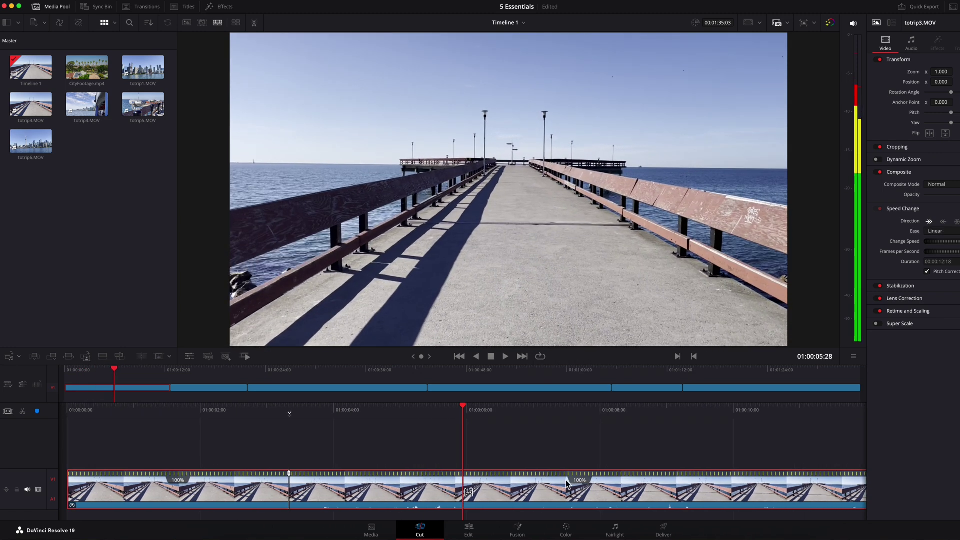
pyautogui.rightClick(567, 484)
pyautogui.click(575, 440)
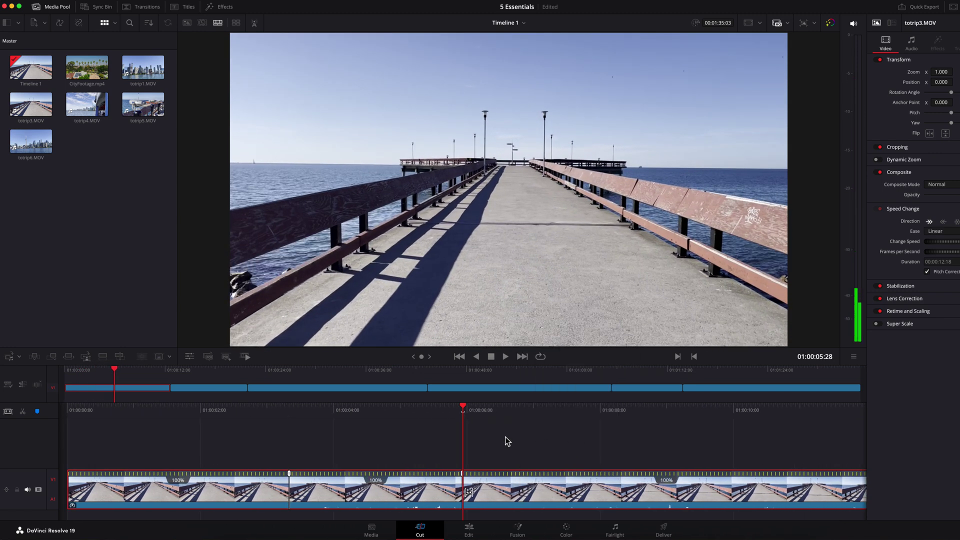
pyautogui.scroll(3, 512, 465)
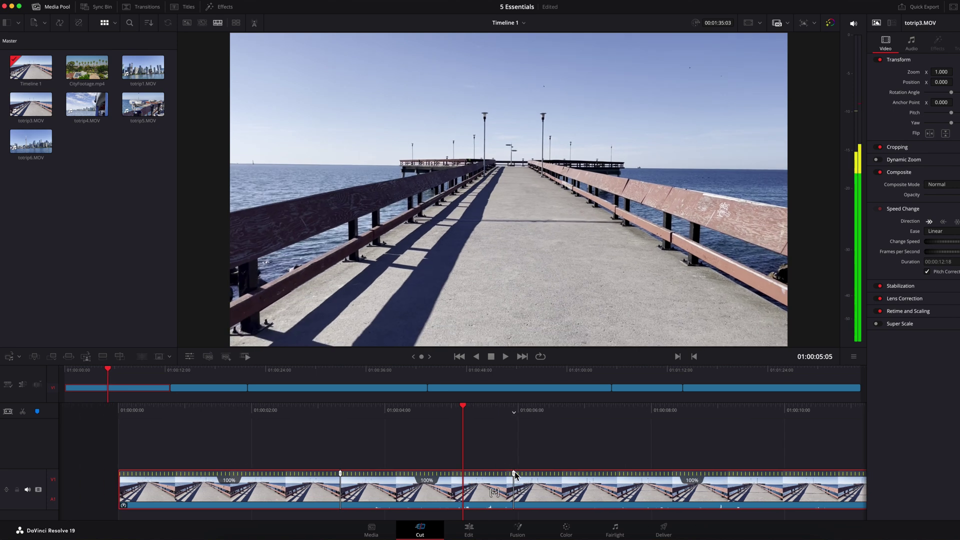
pyautogui.moveTo(514, 473)
pyautogui.mouseDown()
pyautogui.moveTo(560, 475)
pyautogui.moveTo(356, 475)
pyautogui.moveTo(513, 474)
pyautogui.mouseUp()
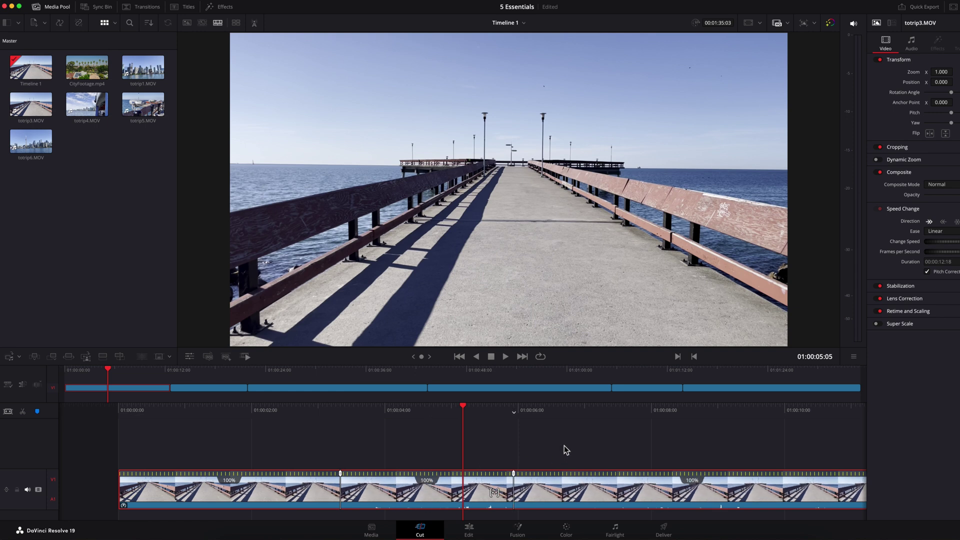
# Step: View the totrip3.MOV clip's Change Speed option and the preset speeds for the segment between the two speed points
pyautogui.rightClick(406, 494)
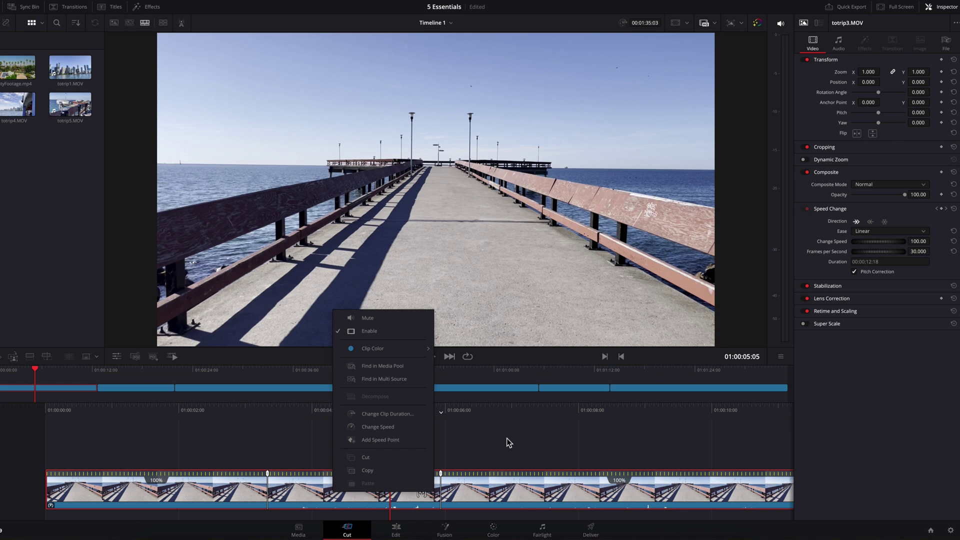
pyautogui.click(507, 444)
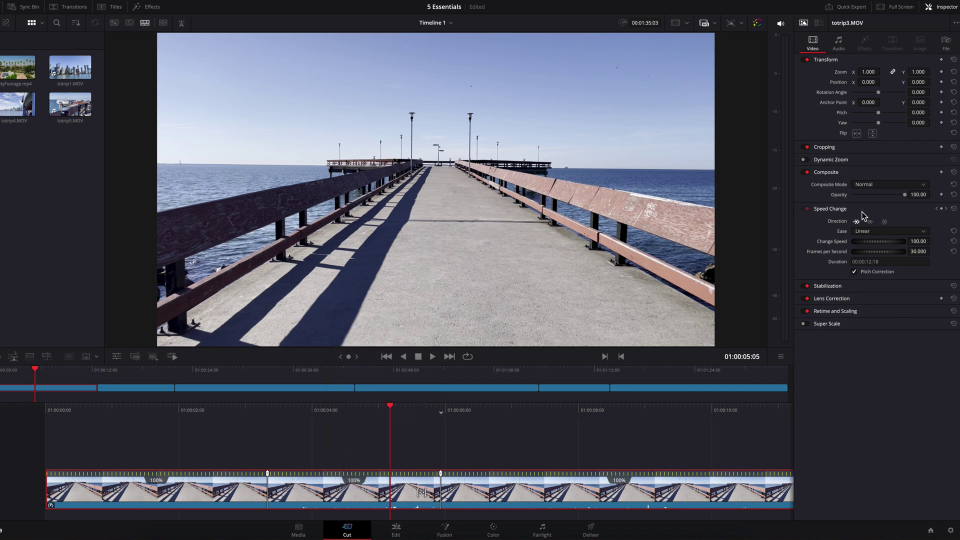
pyautogui.click(357, 481)
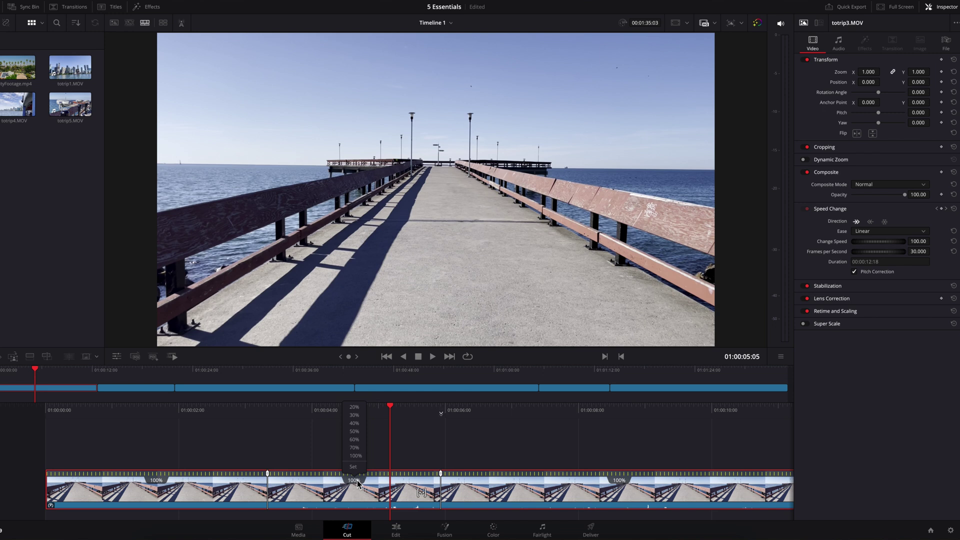
pyautogui.click(431, 454)
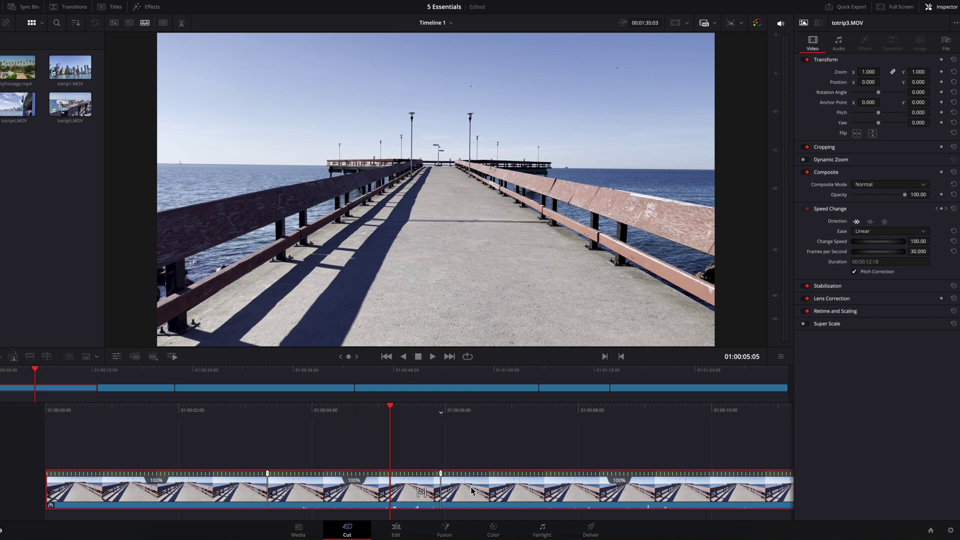
# Step: On the Edit page, show the retime controls for the totrip3.MOV clip and add a speed point at 01:00:01:11
pyautogui.click(396, 532)
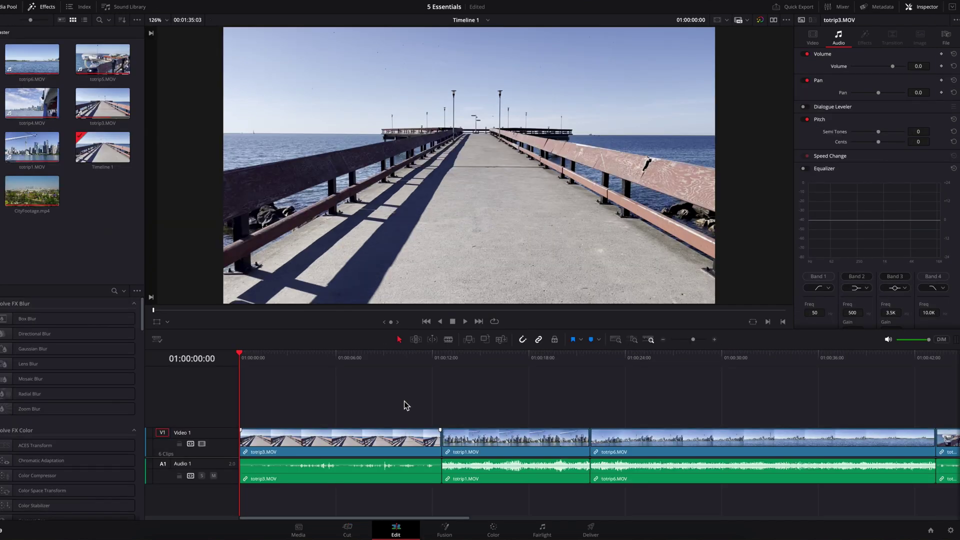
pyautogui.moveTo(254, 352); pyautogui.dragTo(261, 353)
pyautogui.rightClick(360, 440)
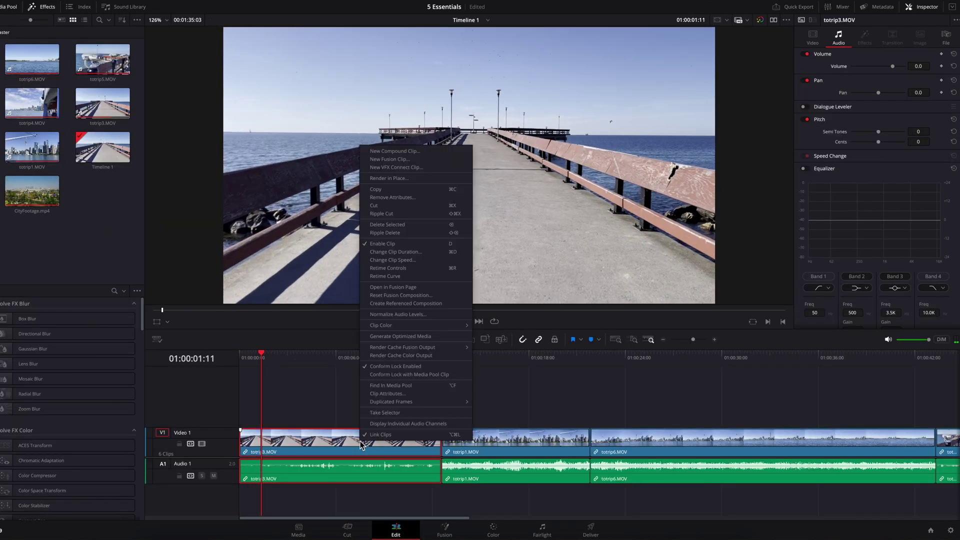
pyautogui.click(439, 268)
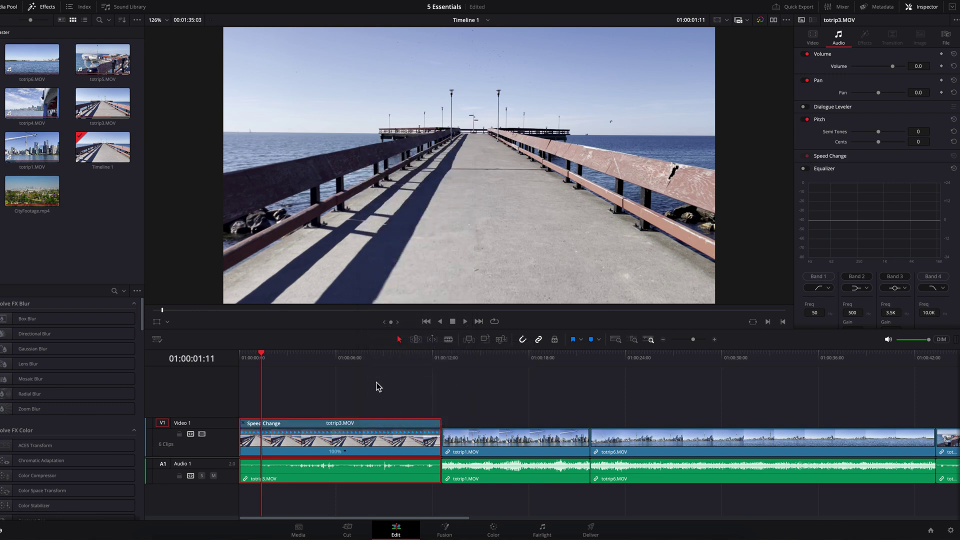
pyautogui.click(345, 452)
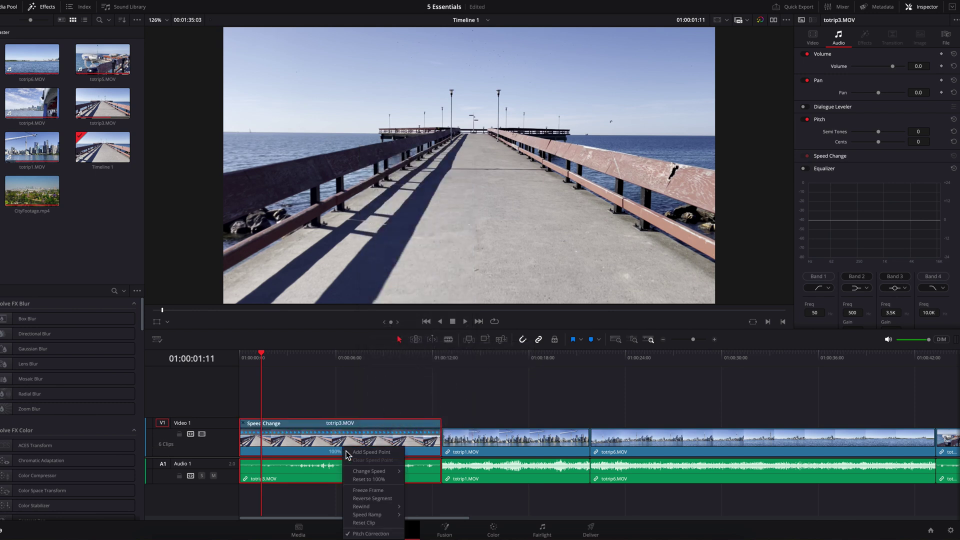
pyautogui.click(383, 452)
# Step: Add a second speed point to the totrip3.MOV clip at 01:00:05:18
pyautogui.click(329, 358)
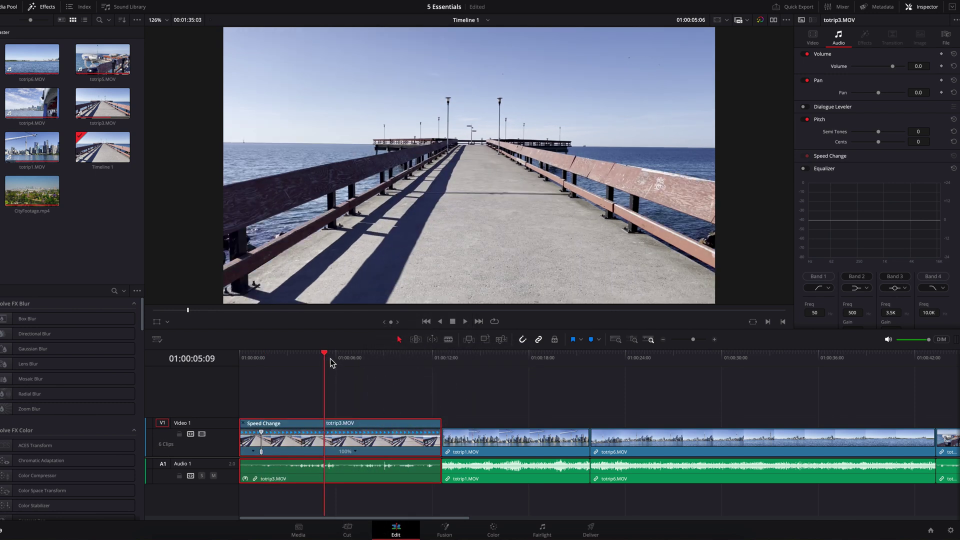
pyautogui.click(358, 452)
pyautogui.click(380, 458)
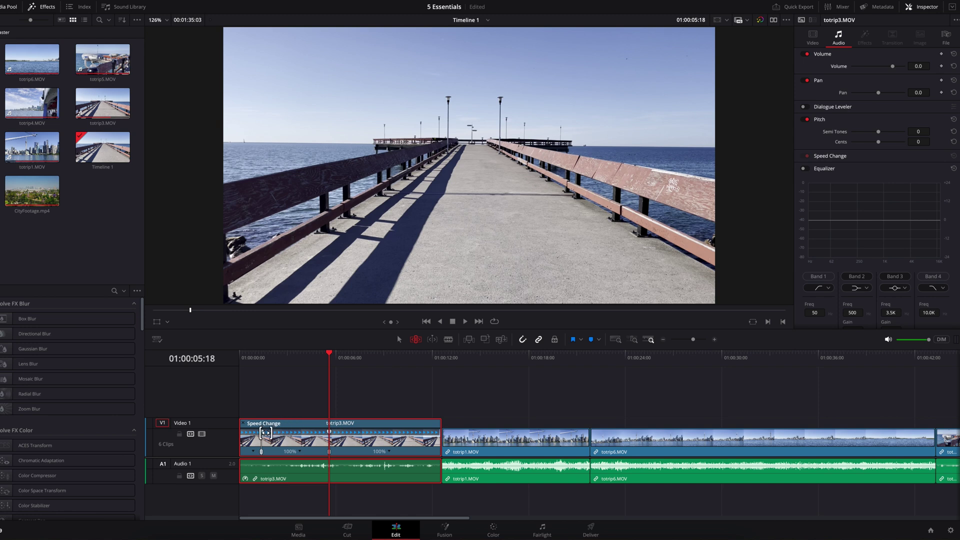
# Step: Shift the speed points to slow totrip3.MOV's first segment to about 65% and speed the middle to 148%, and show the Retime Curve
pyautogui.moveTo(266, 433); pyautogui.dragTo(278, 433)
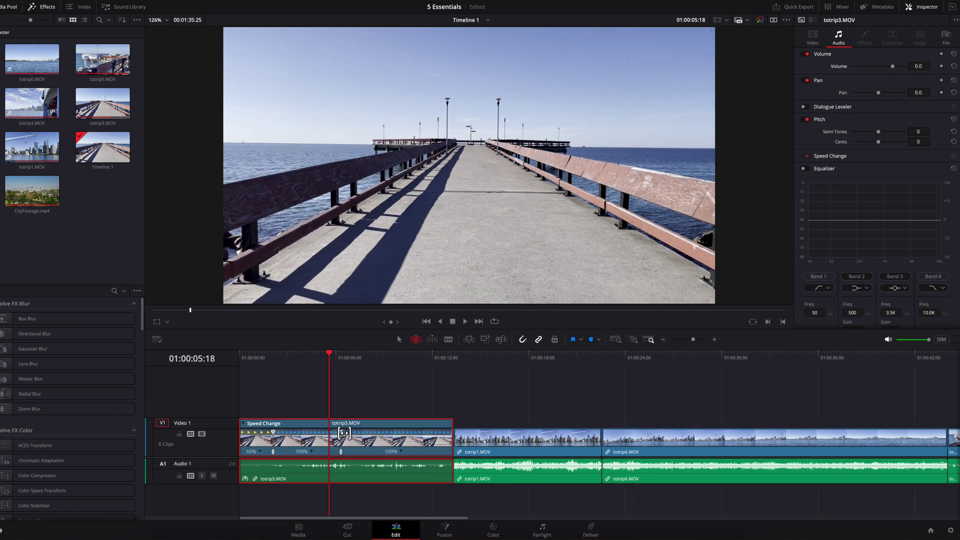
pyautogui.moveTo(344, 433); pyautogui.dragTo(323, 434)
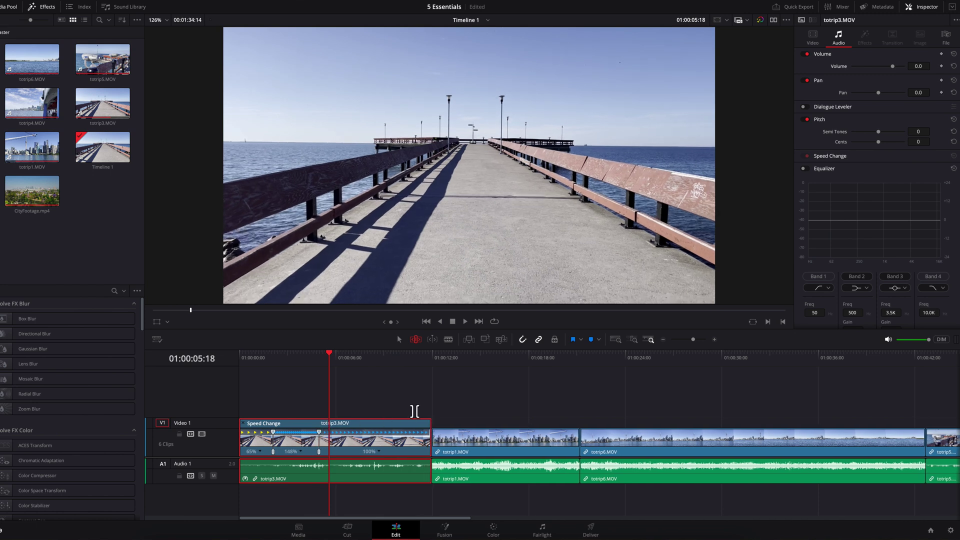
pyautogui.rightClick(403, 443)
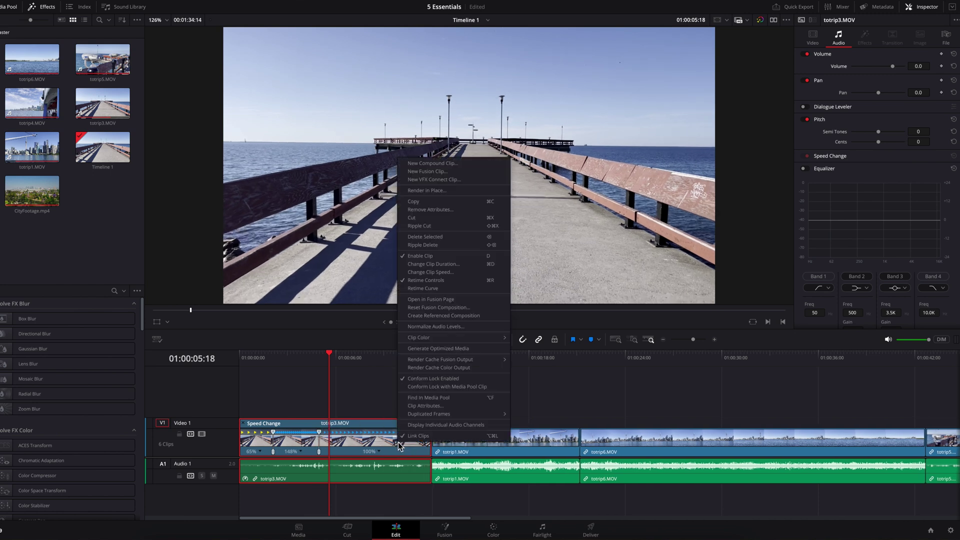
pyautogui.click(460, 289)
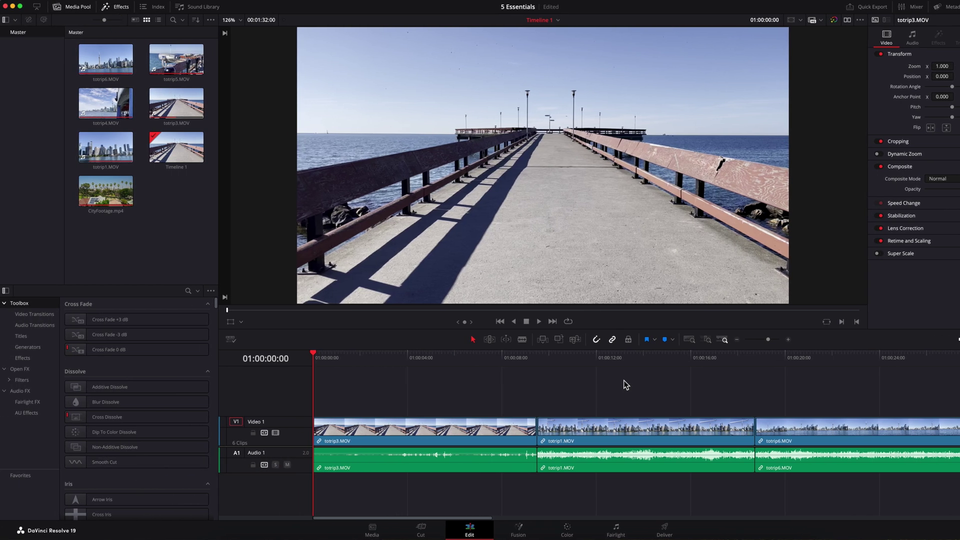
# Step: Add an Additive Dissolve video transition at the cut between totrip3.MOV and totrip1.MOV
pyautogui.click(34, 315)
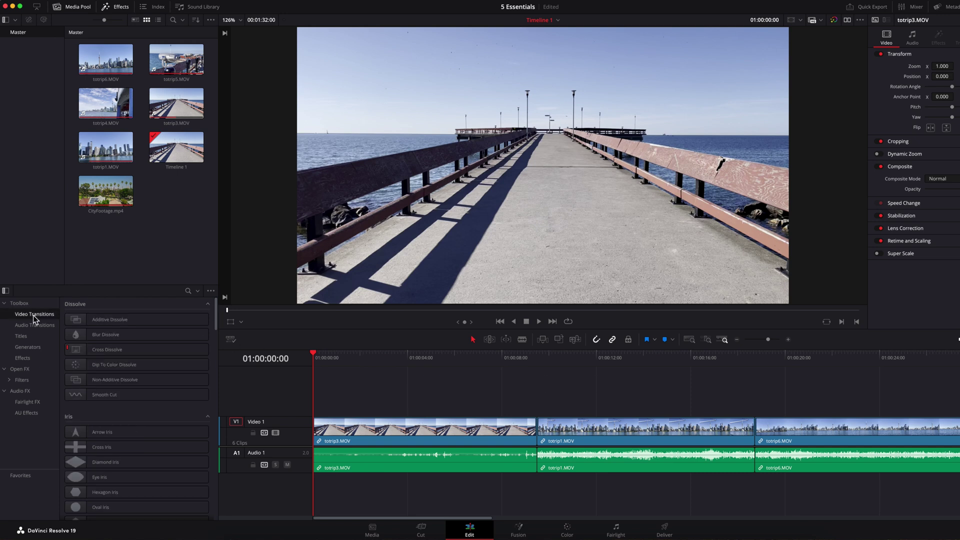
pyautogui.moveTo(217, 314)
pyautogui.mouseDown()
pyautogui.moveTo(218, 464)
pyautogui.moveTo(221, 314)
pyautogui.mouseUp()
pyautogui.moveTo(140, 320); pyautogui.dragTo(540, 430)
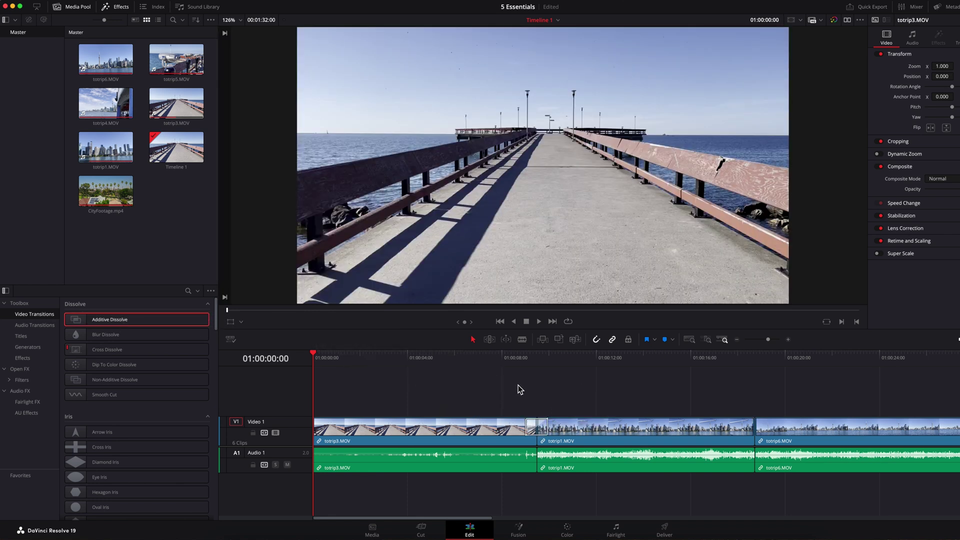
# Step: Trim the footage at the cut between totrip1.MOV and totrip6.MOV and add an Additive Dissolve there
pyautogui.moveTo(154, 323); pyautogui.dragTo(758, 433)
pyautogui.moveTo(752, 433); pyautogui.dragTo(725, 429)
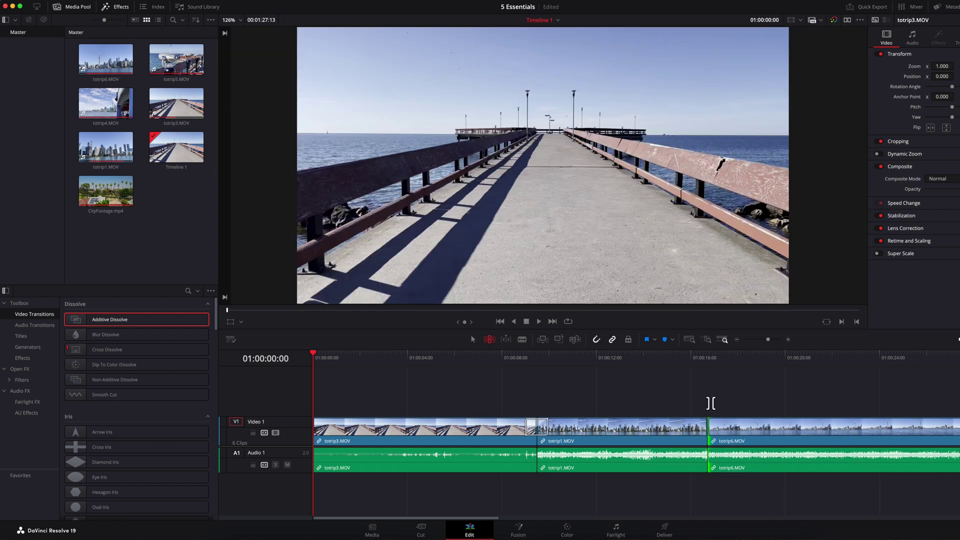
pyautogui.press('a')
pyautogui.click(709, 400)
pyautogui.moveTo(169, 322); pyautogui.dragTo(713, 431)
# Step: Lengthen the Additive Dissolve between totrip3.MOV and totrip1.MOV to 2.0 seconds, and extend it on the timeline to 3.0 seconds
pyautogui.click(525, 365)
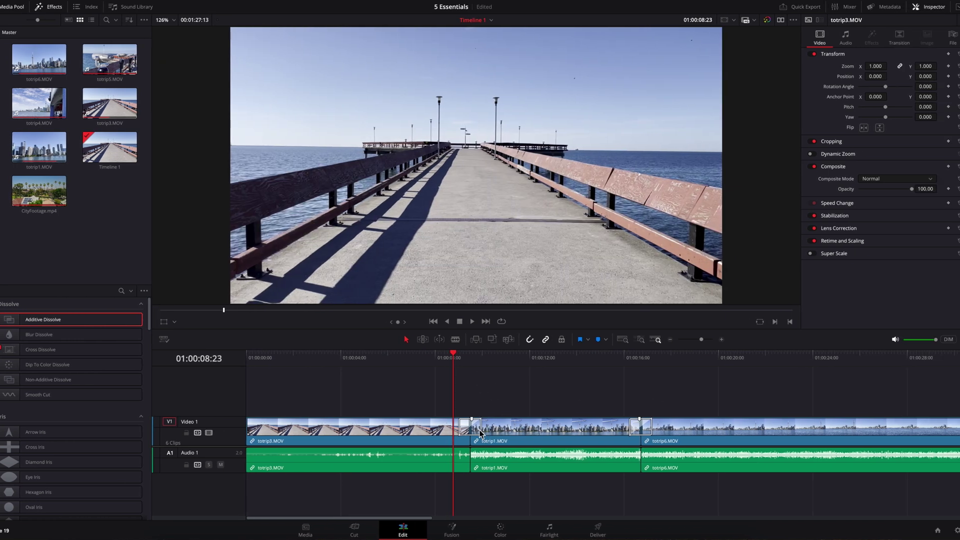
pyautogui.click(471, 429)
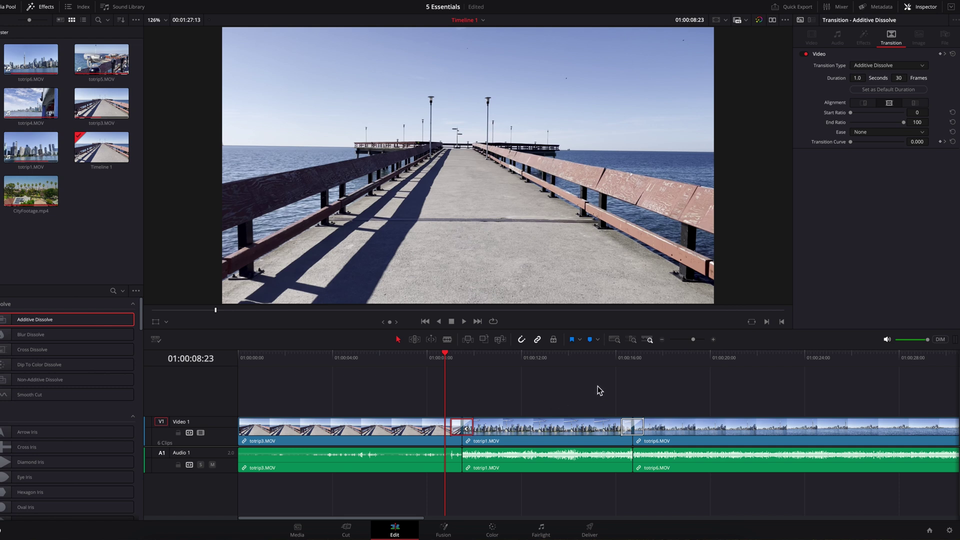
pyautogui.moveTo(854, 79); pyautogui.dragTo(857, 79)
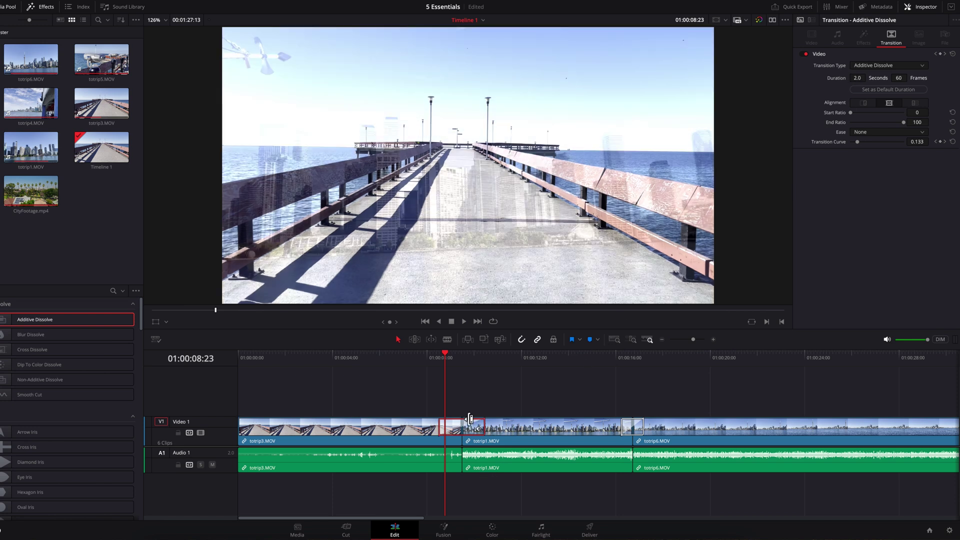
pyautogui.moveTo(487, 427); pyautogui.dragTo(498, 428)
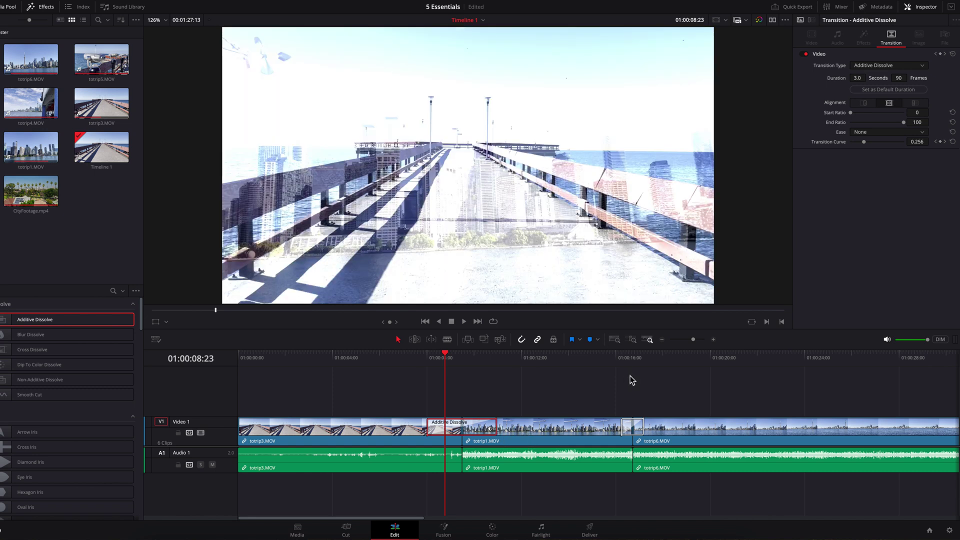
# Step: Try aligning the first Additive Dissolve to end at and start at the cut, and finish with it centred on the cut
pyautogui.click(864, 103)
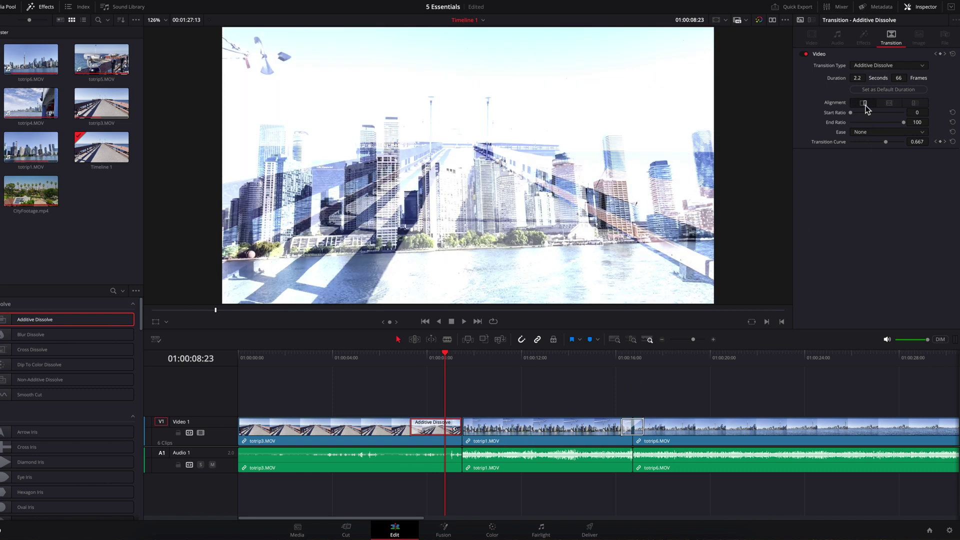
pyautogui.click(889, 103)
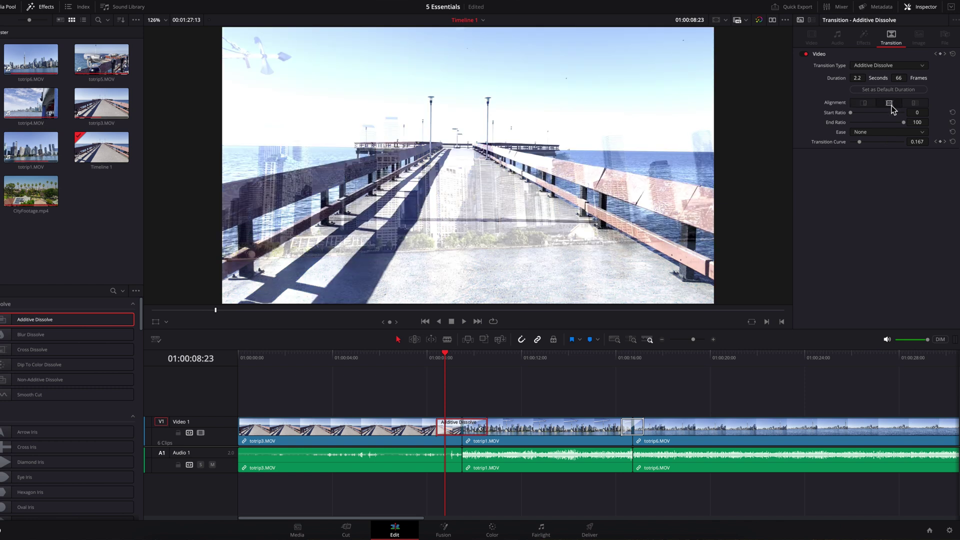
pyautogui.click(915, 104)
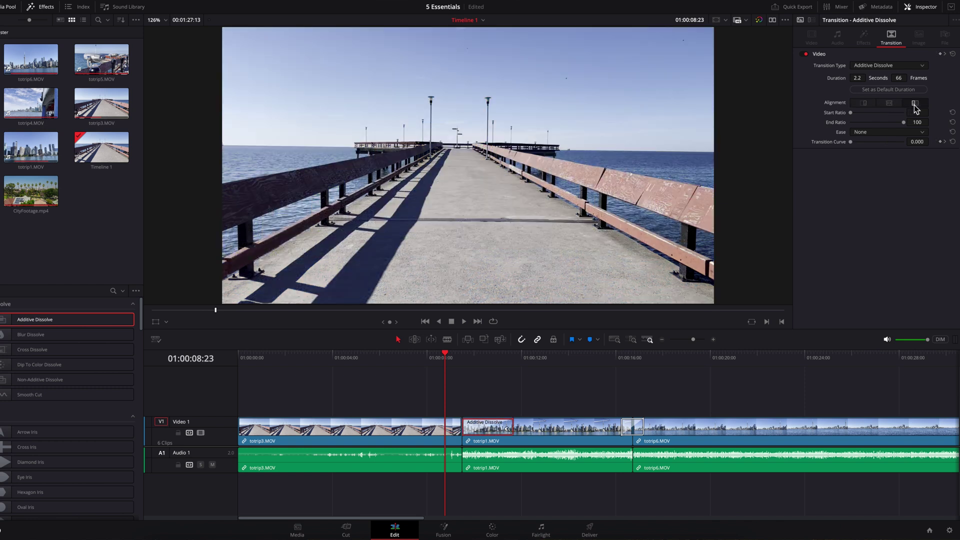
pyautogui.click(889, 103)
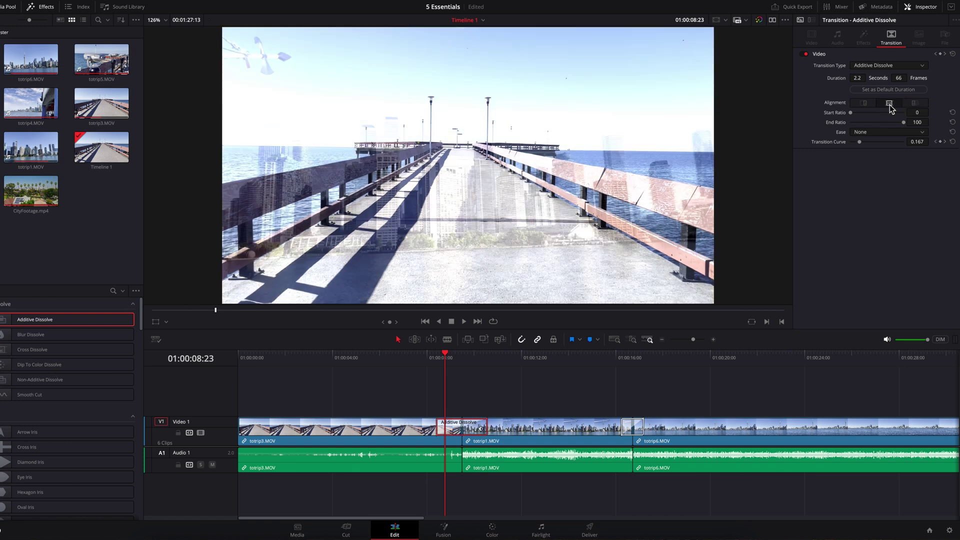
# Step: Try the In ease on the first Additive Dissolve and play the transition back
pyautogui.click(885, 132)
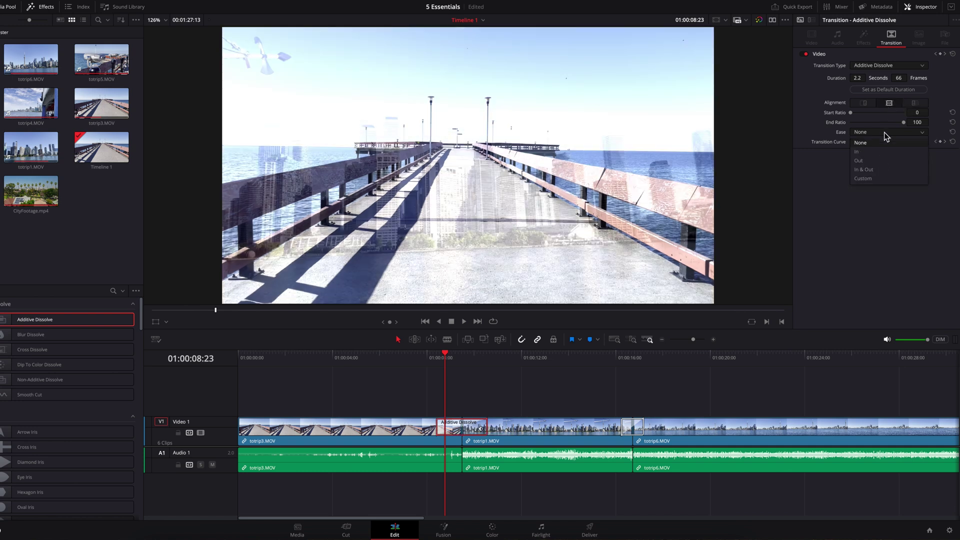
pyautogui.click(883, 152)
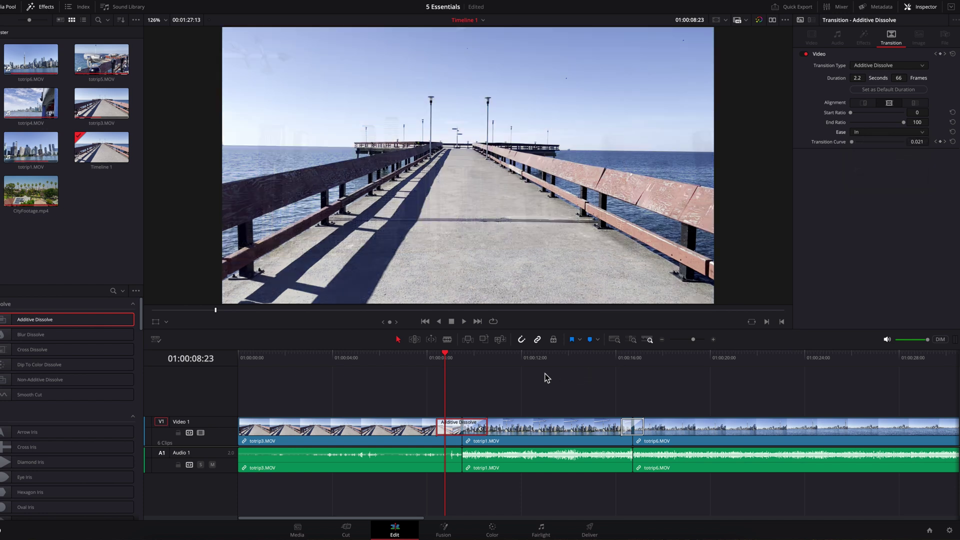
pyautogui.moveTo(434, 356); pyautogui.dragTo(430, 357)
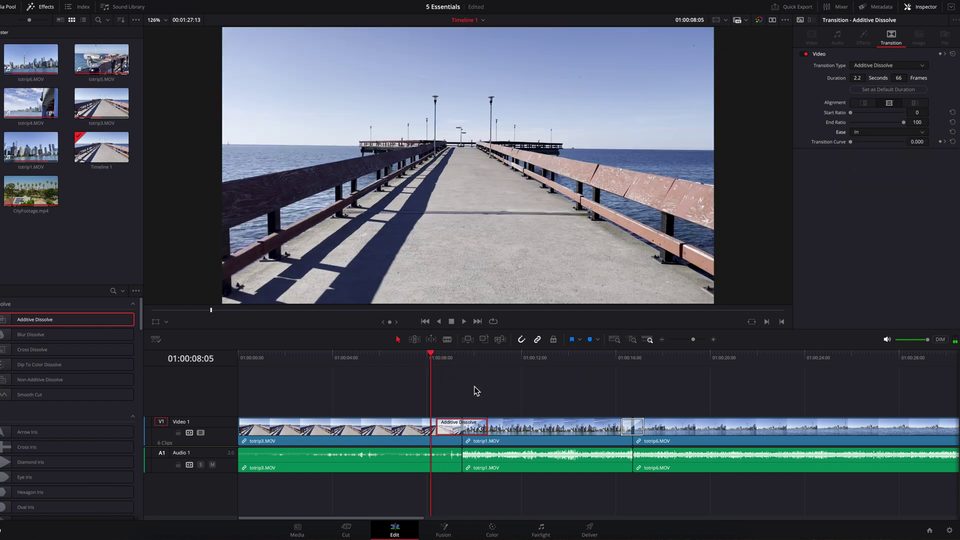
pyautogui.press('space')
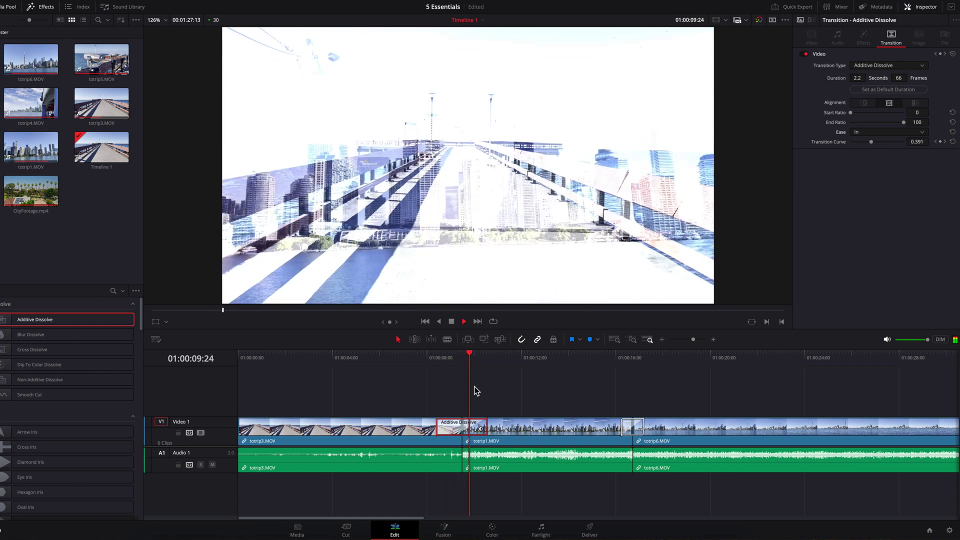
pyautogui.press('space')
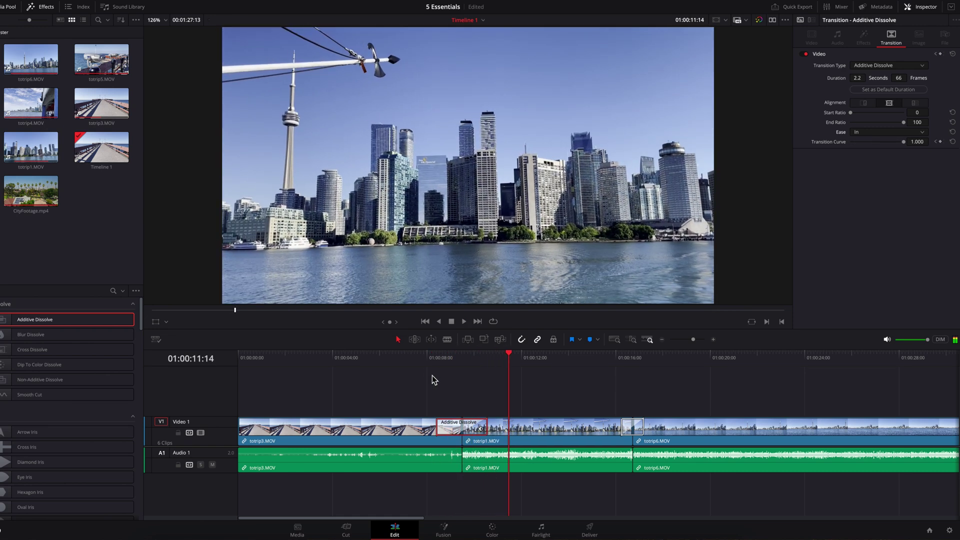
pyautogui.click(424, 357)
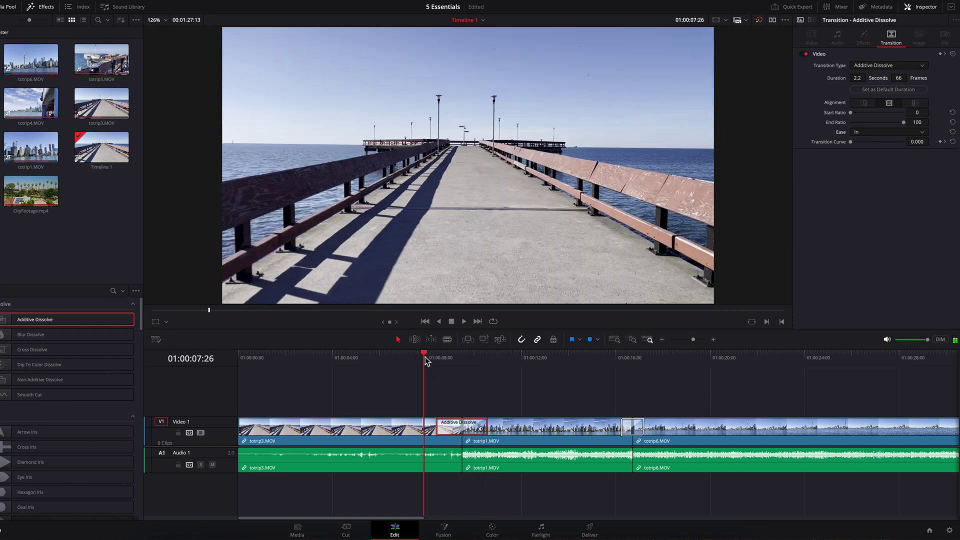
# Step: Try the Out ease on the first Additive Dissolve and preview the transition
pyautogui.click(874, 132)
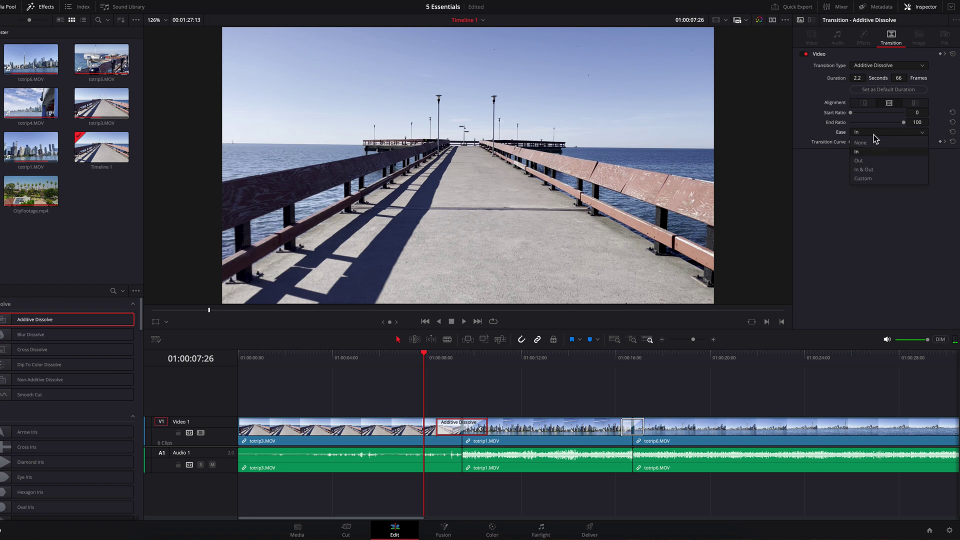
pyautogui.click(874, 161)
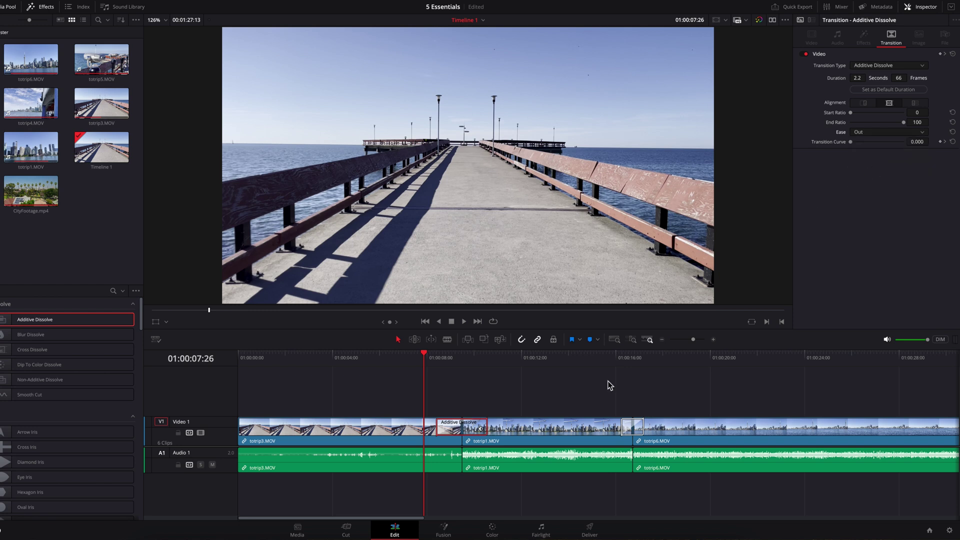
pyautogui.press('space')
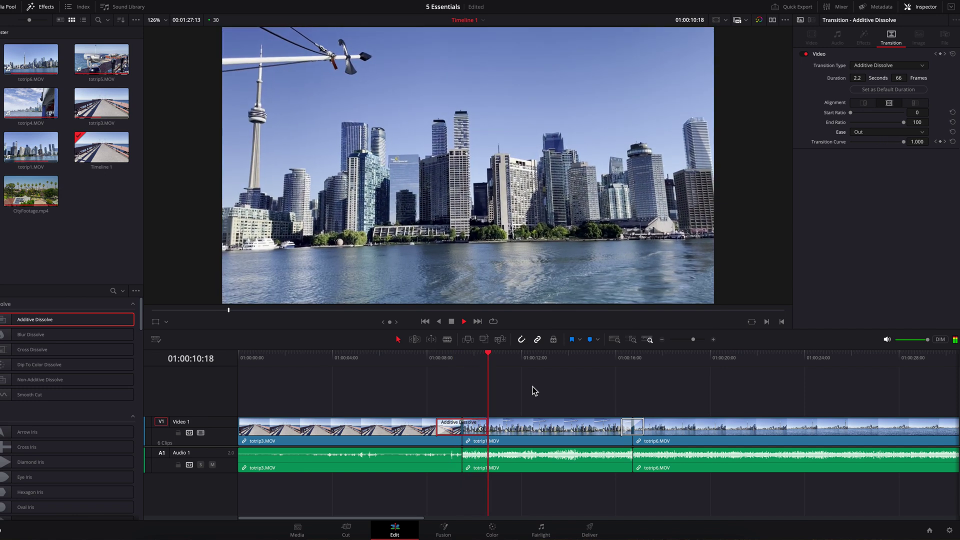
pyautogui.moveTo(435, 358); pyautogui.dragTo(429, 358)
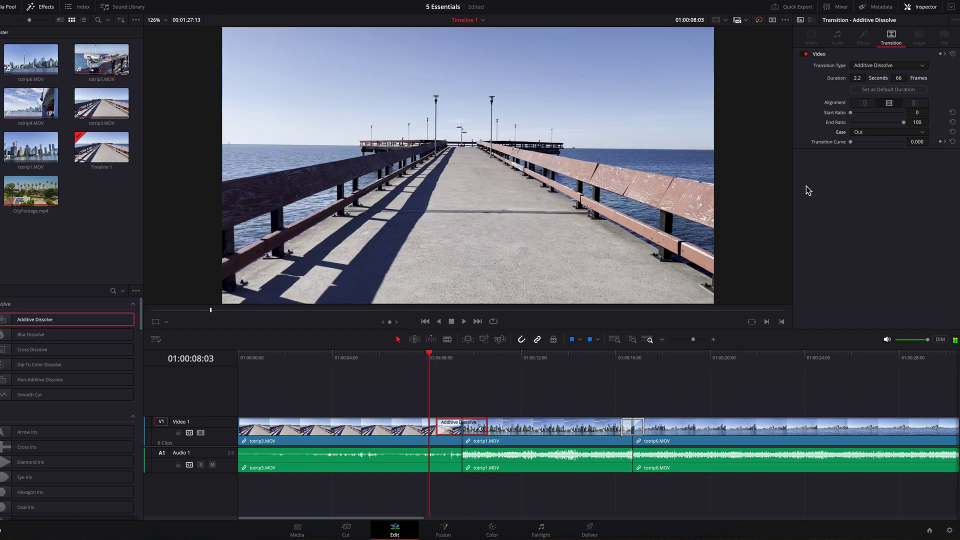
# Step: Set the first Additive Dissolve's ease to In & Out, preview it, and return the playhead to just before the transition
pyautogui.click(896, 132)
pyautogui.click(887, 169)
pyautogui.press('space')
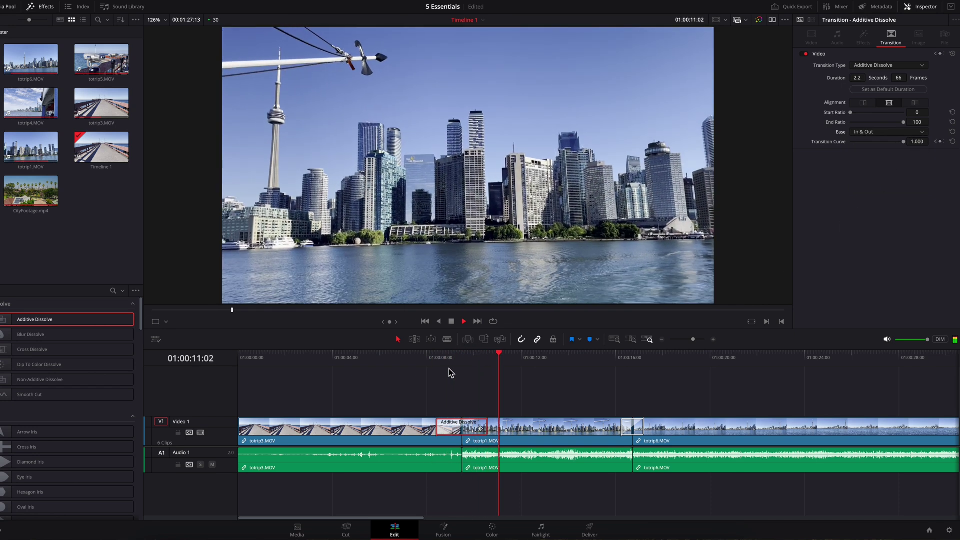
pyautogui.press('space')
pyautogui.click(431, 362)
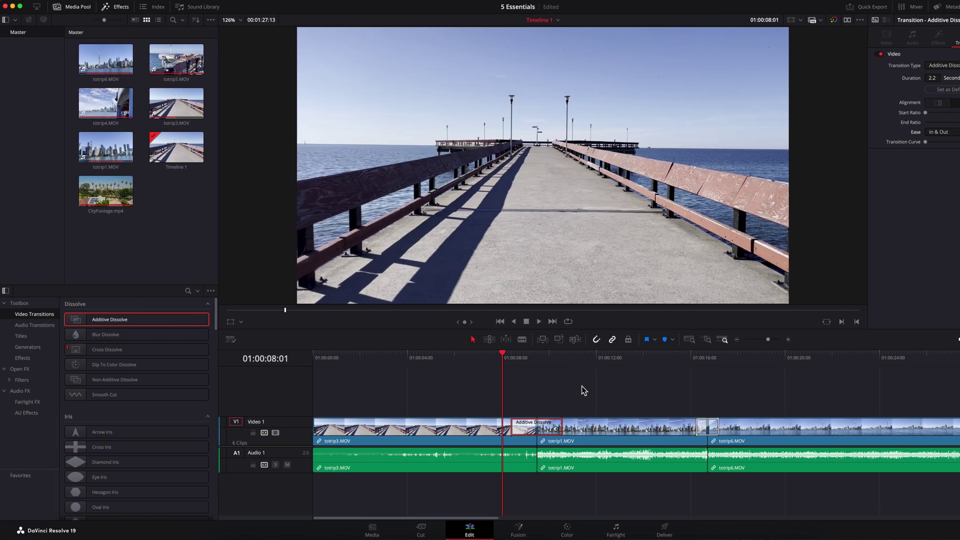
# Step: Add a Cross Fade +3 dB audio transition at the cut between the totrip3.MOV and totrip1.MOV audio clips
pyautogui.click(34, 325)
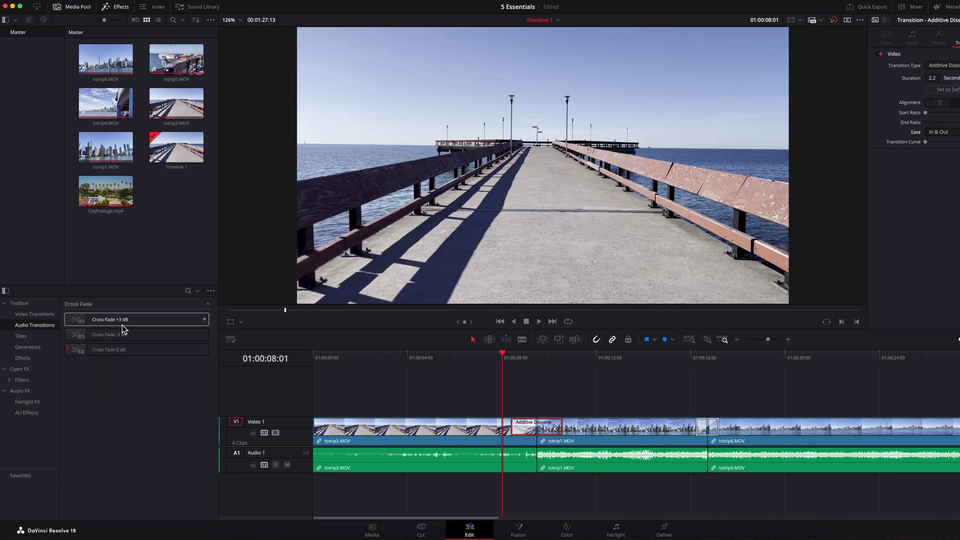
pyautogui.moveTo(120, 320); pyautogui.dragTo(538, 465)
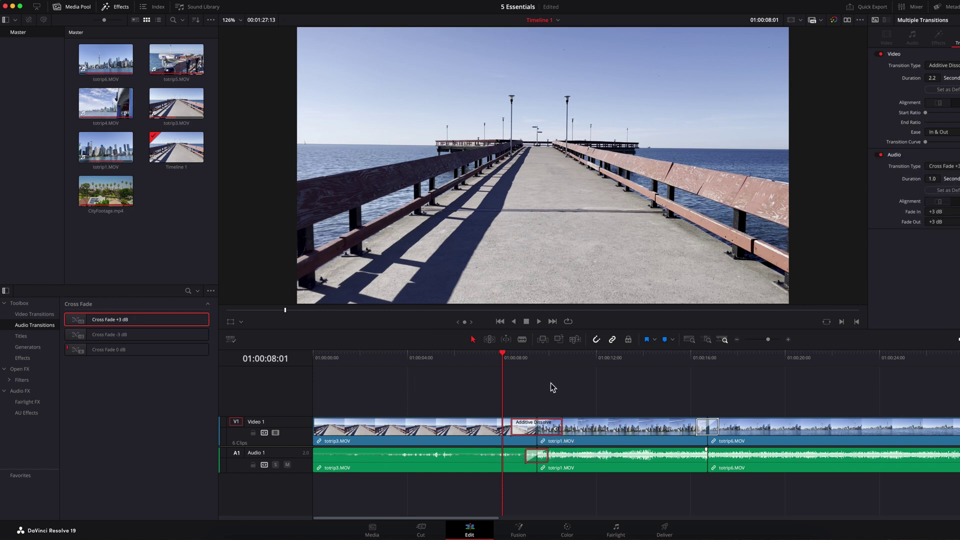
# Step: Undo the added video and audio transitions, and place the Blobs stinger transition above the cut between totrip3.MOV and totrip1.MOV
pyautogui.press('super+z')
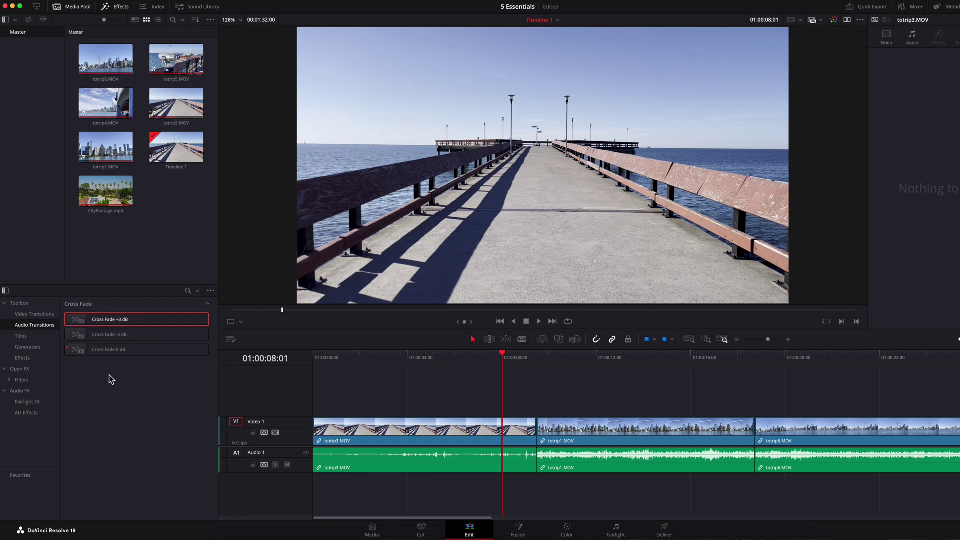
pyautogui.click(30, 350)
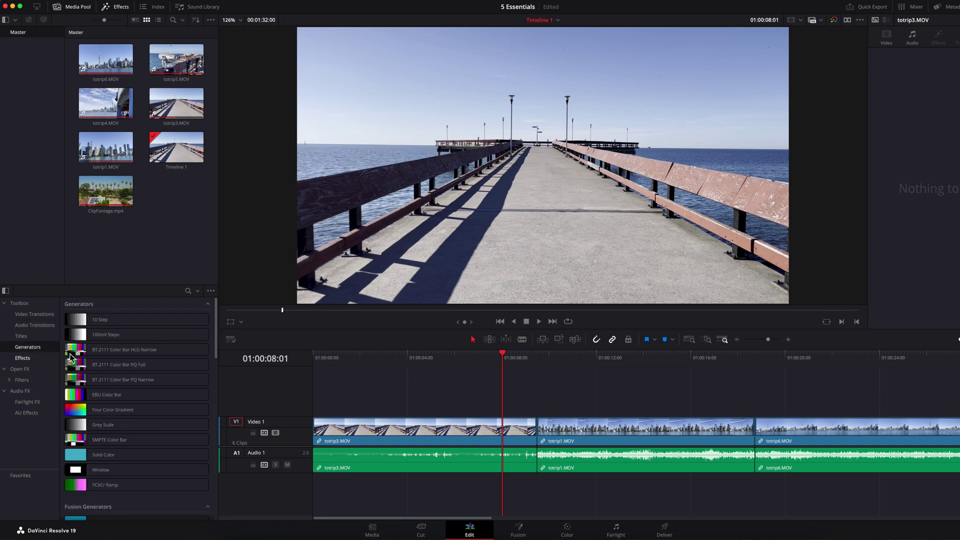
pyautogui.moveTo(216, 343); pyautogui.dragTo(219, 452)
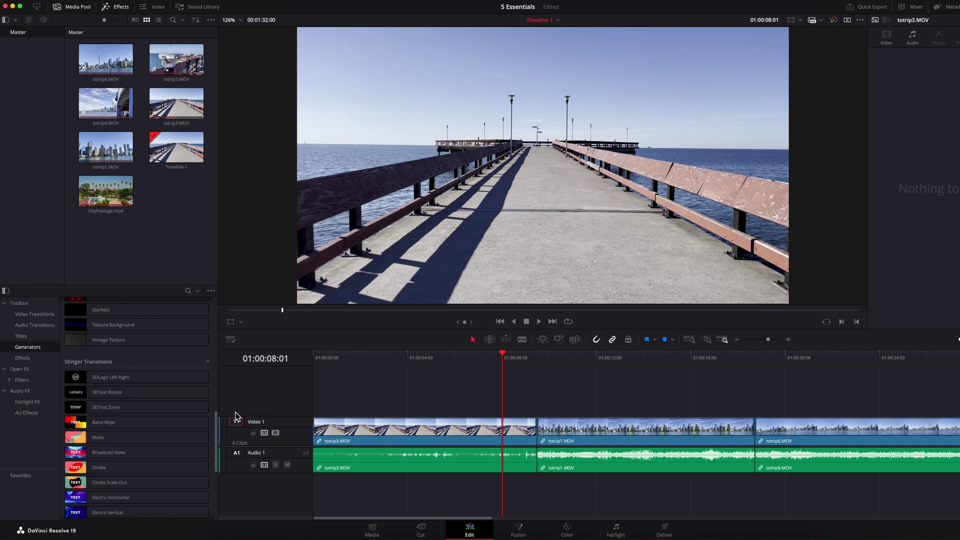
pyautogui.moveTo(215, 418)
pyautogui.mouseDown()
pyautogui.moveTo(220, 473)
pyautogui.moveTo(228, 423)
pyautogui.mouseUp()
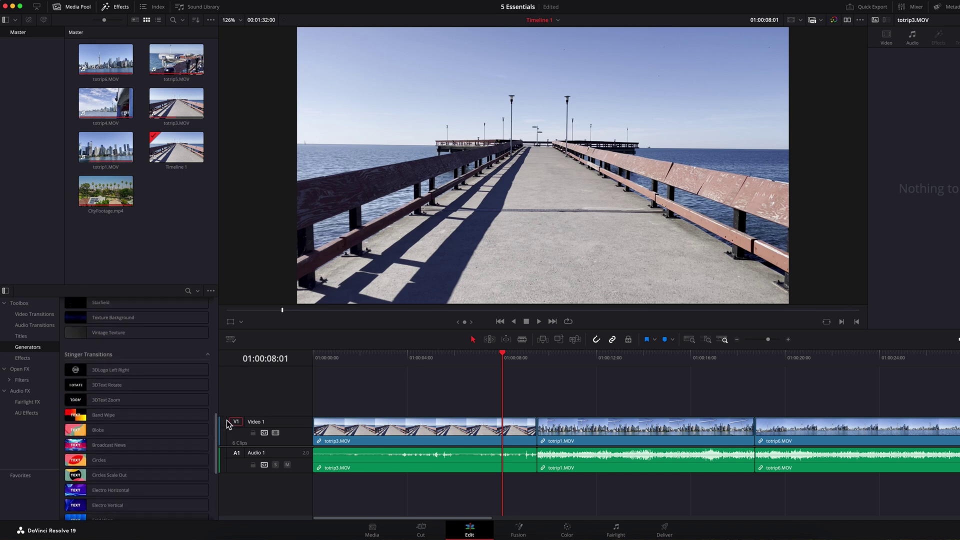
pyautogui.moveTo(141, 429); pyautogui.dragTo(481, 405)
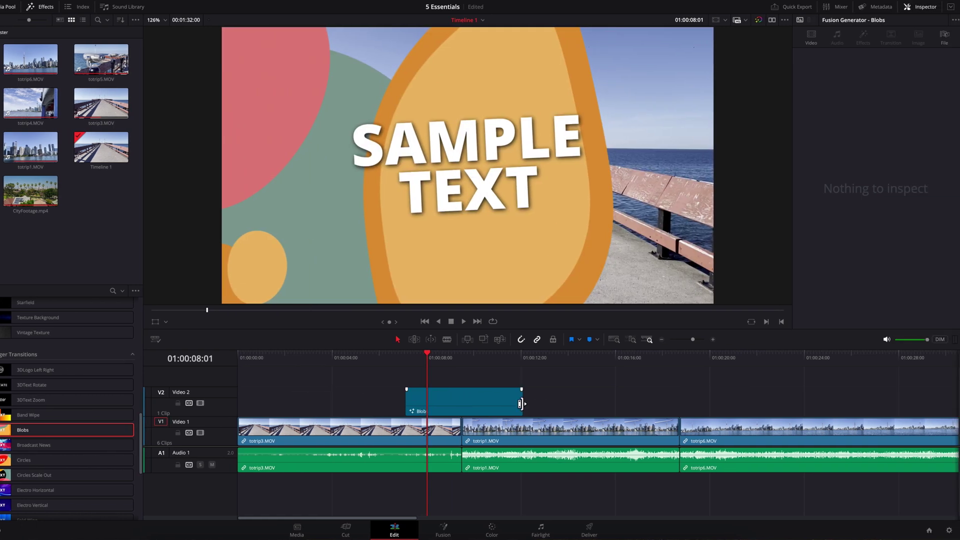
# Step: Trim both ends of the Blobs clip so it spans a shorter section around the cut
pyautogui.moveTo(597, 404); pyautogui.dragTo(565, 404)
pyautogui.moveTo(490, 404); pyautogui.dragTo(488, 404)
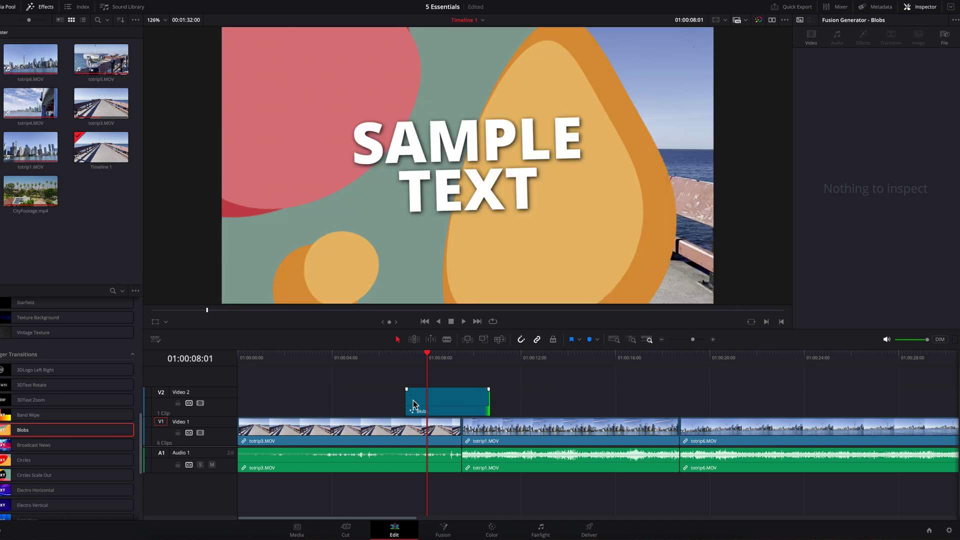
pyautogui.moveTo(408, 403); pyautogui.dragTo(439, 403)
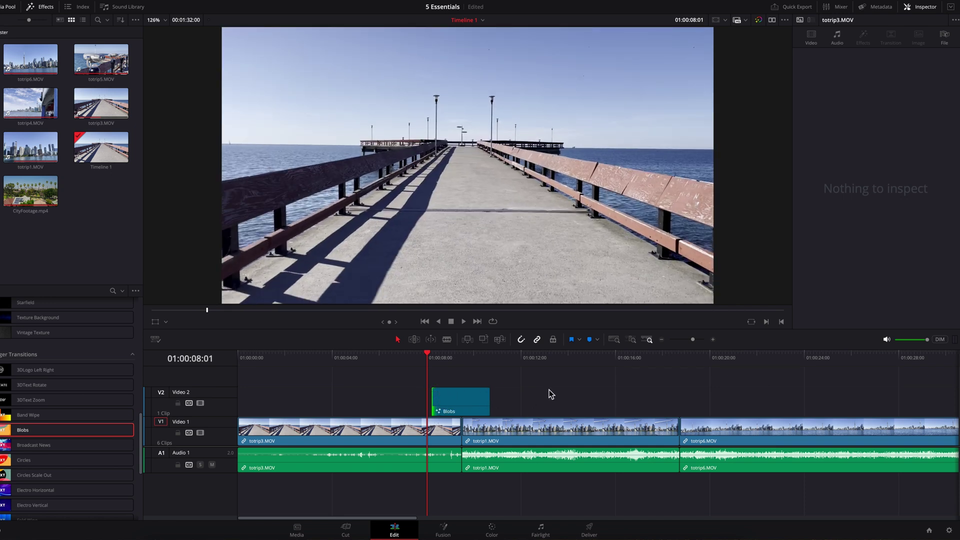
# Step: Play the Blobs transition twice and return the playhead to just before it
pyautogui.press('space')
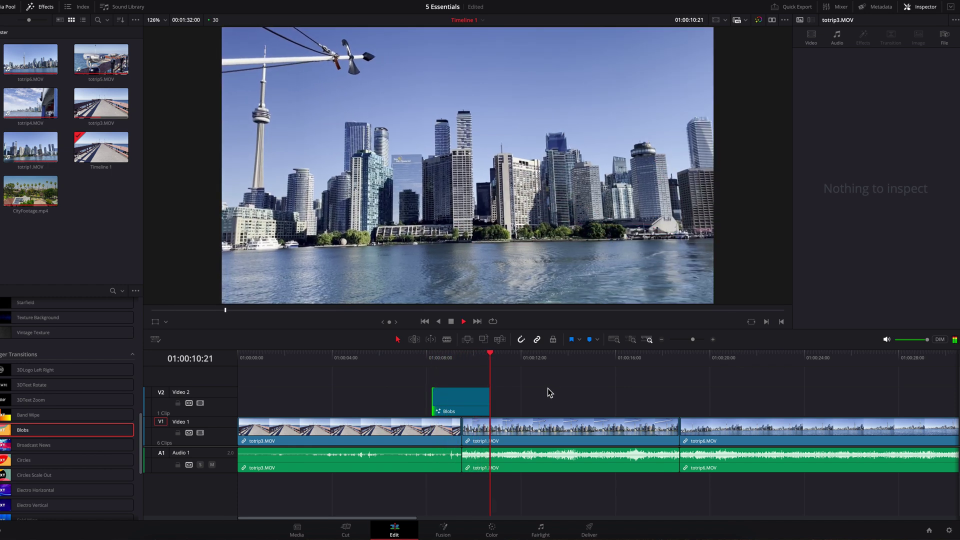
pyautogui.click(424, 362)
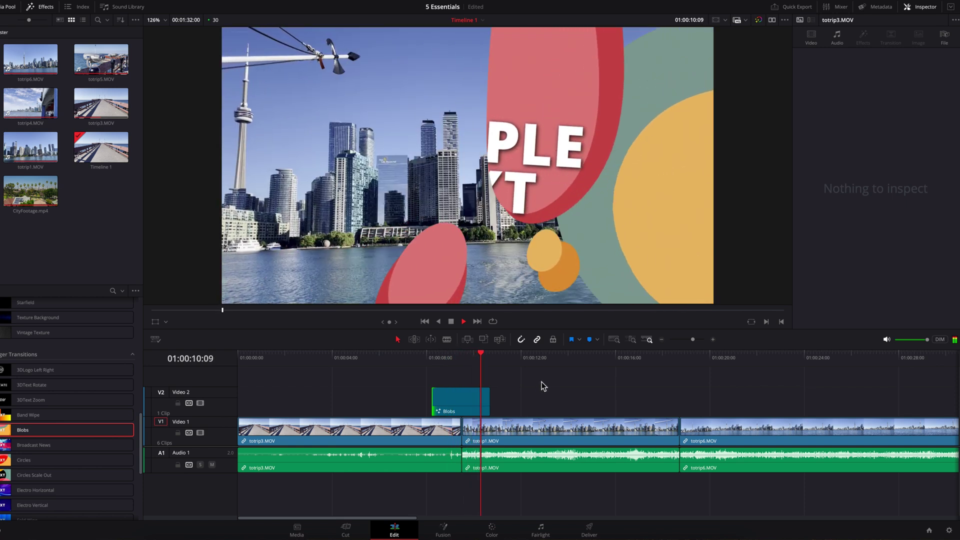
pyautogui.press('space')
pyautogui.click(420, 359)
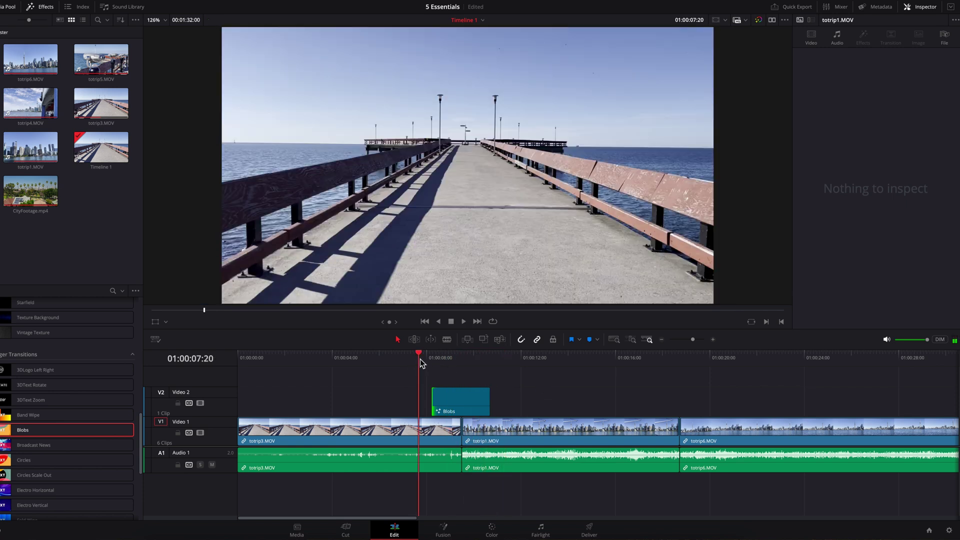
# Step: Examine the Blobs clip's custom logo, text, font, anchor and shadow settings
pyautogui.click(464, 402)
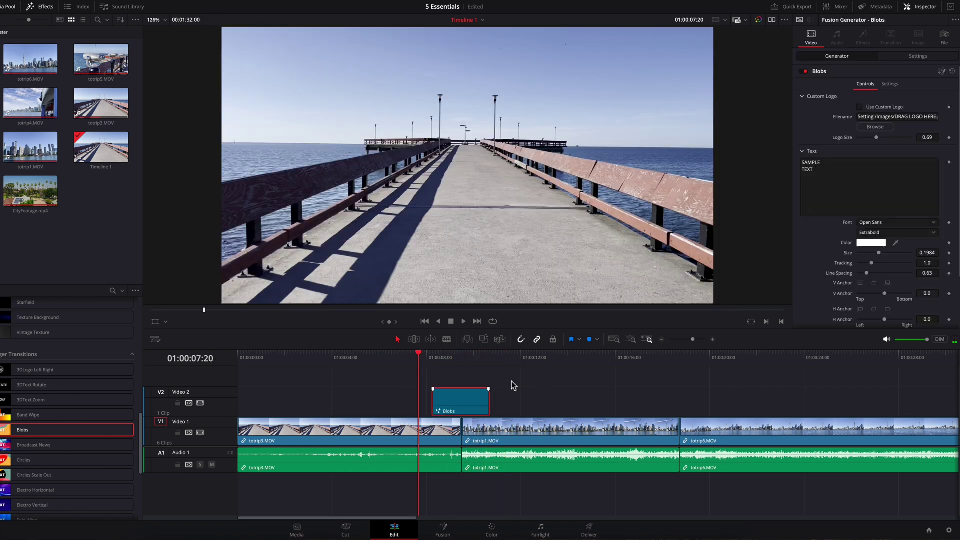
pyautogui.click(836, 176)
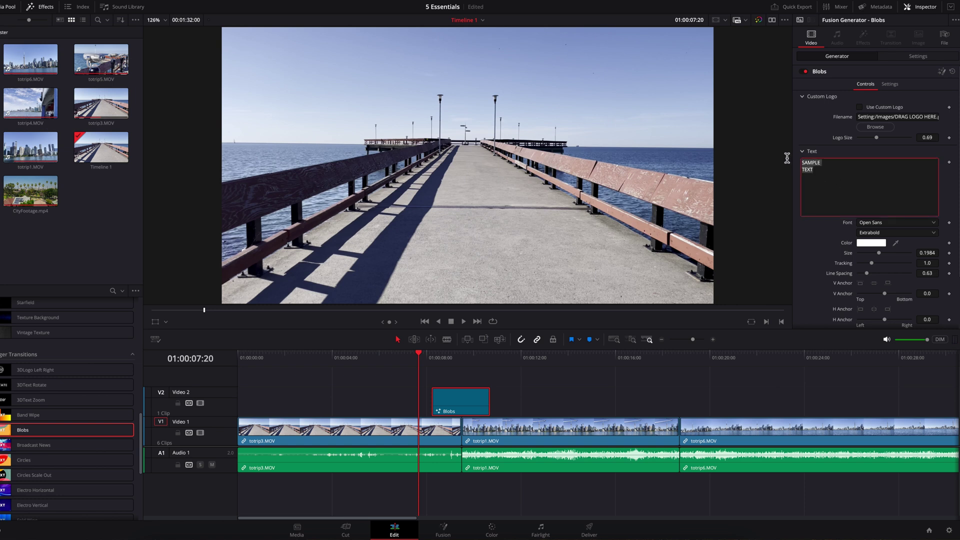
pyautogui.click(849, 180)
pyautogui.scroll(-3, 955, 145)
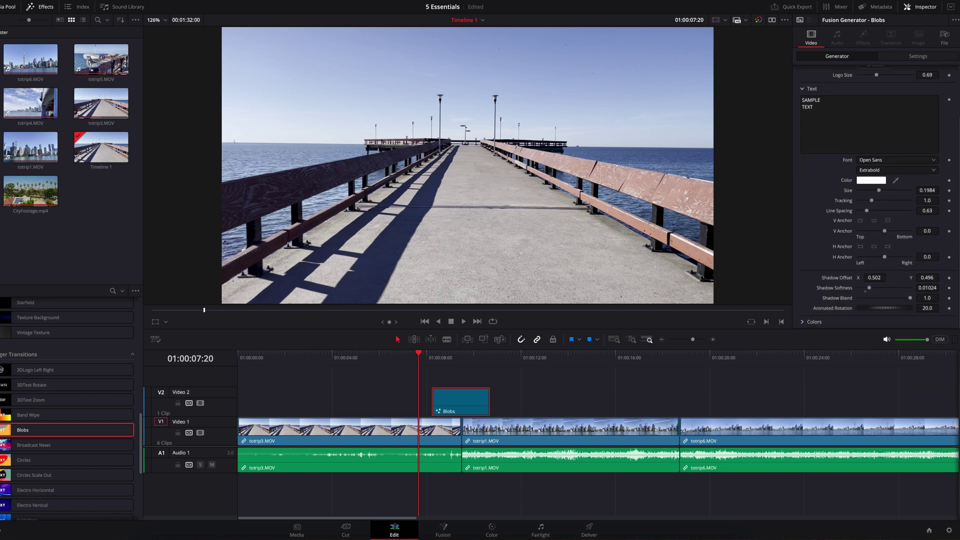
pyautogui.scroll(3, 880, 195)
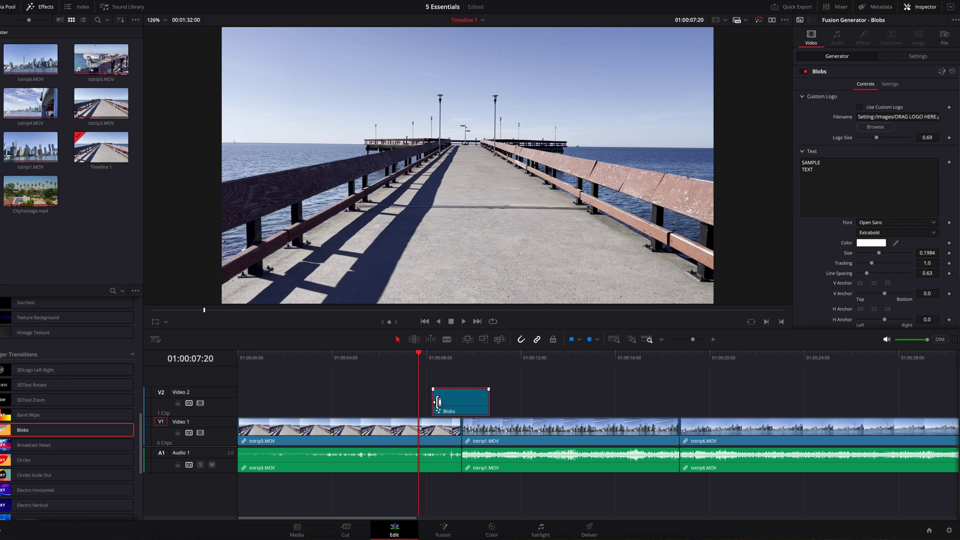
# Step: Shorten the Blobs clip further from both ends around the cut and play it back
pyautogui.moveTo(434, 403); pyautogui.dragTo(477, 403)
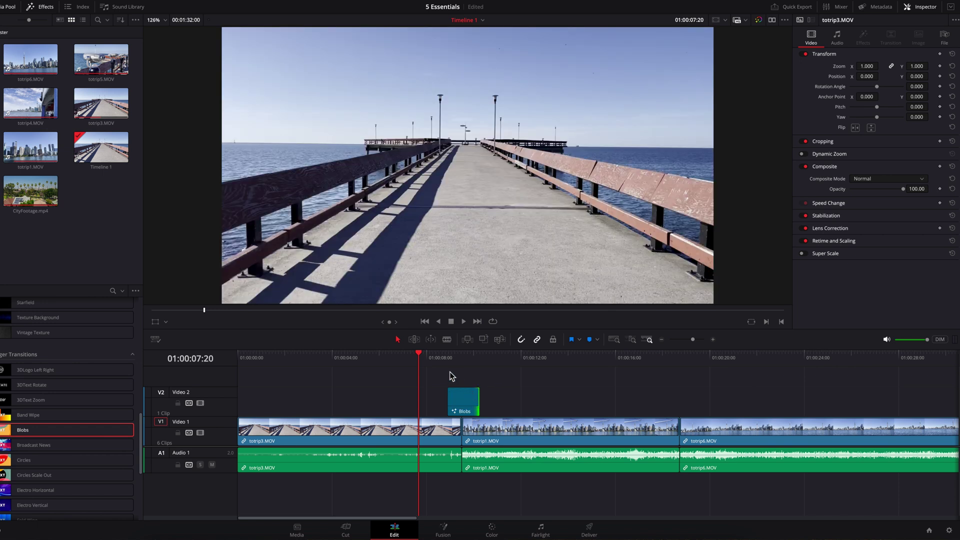
pyautogui.press('space')
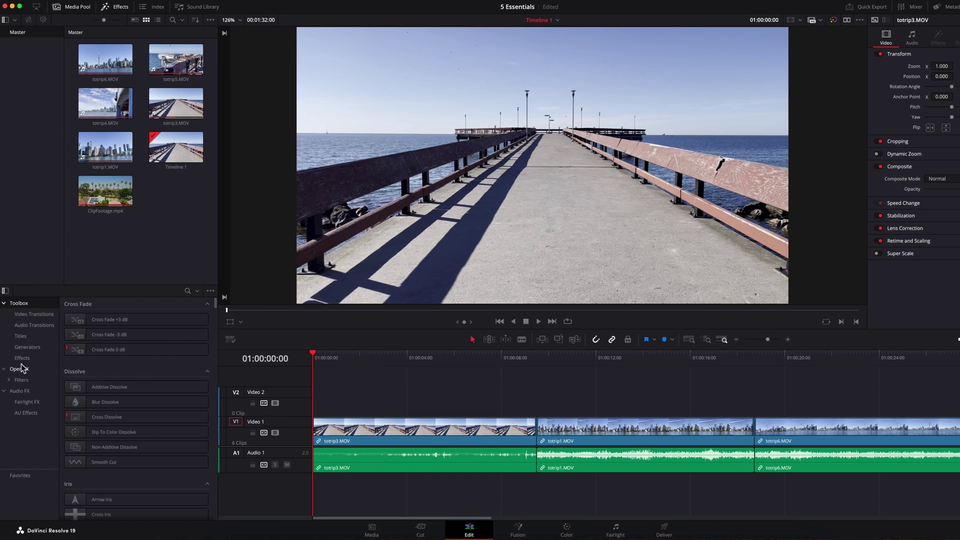
# Step: Apply the Flying Flag Fusion effect to the totrip3.MOV video clip and preview the result
pyautogui.click(0, 359)
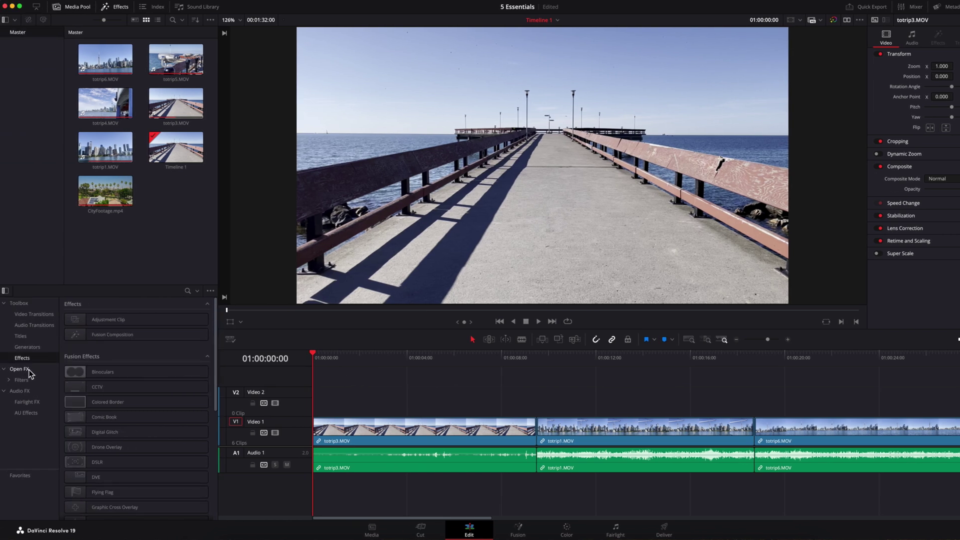
pyautogui.click(20, 368)
pyautogui.click(28, 359)
pyautogui.scroll(-1, 216, 354)
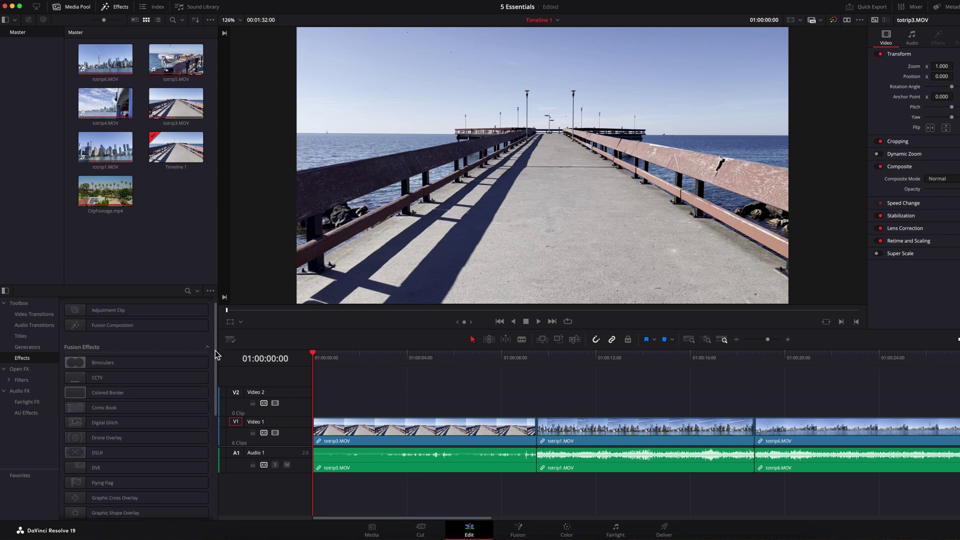
pyautogui.moveTo(217, 354); pyautogui.dragTo(216, 370)
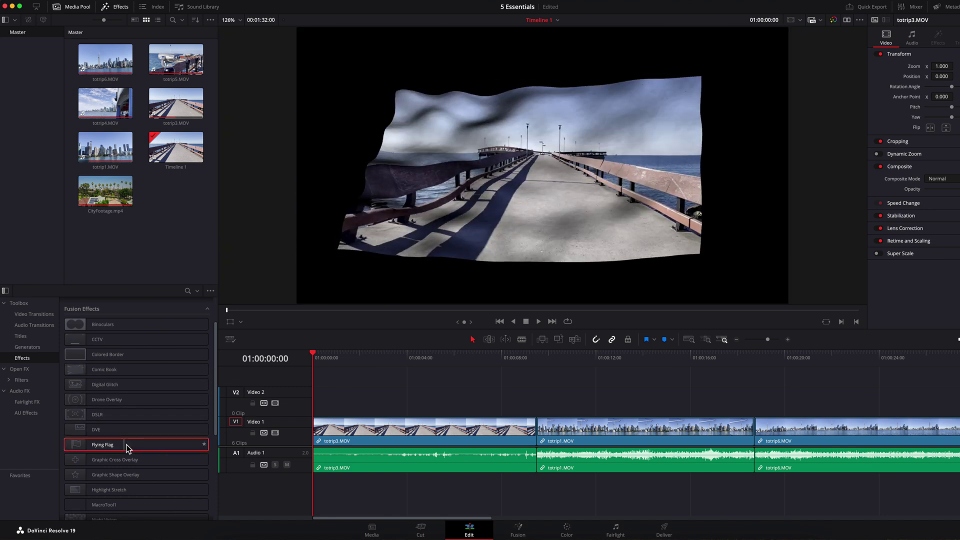
pyautogui.moveTo(125, 444); pyautogui.dragTo(415, 434)
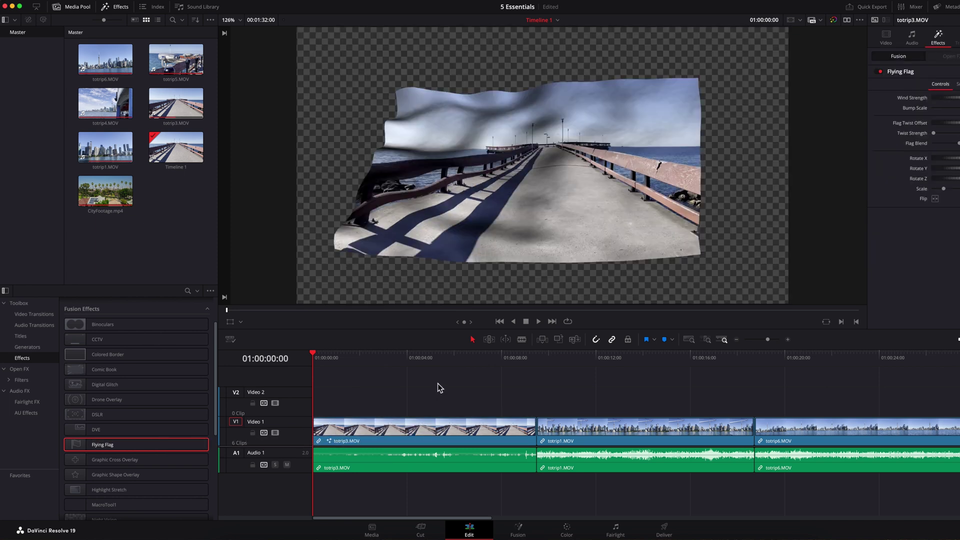
pyautogui.press('space')
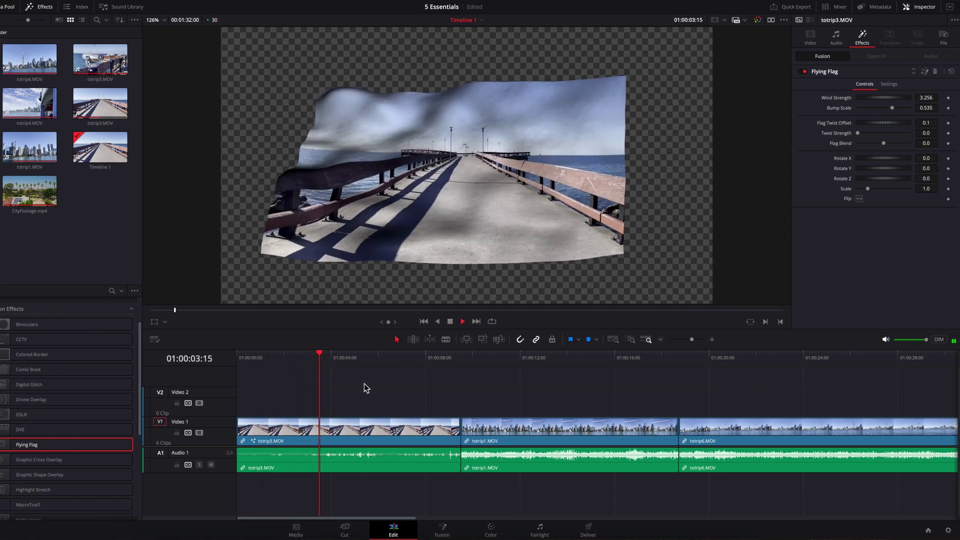
pyautogui.press('space')
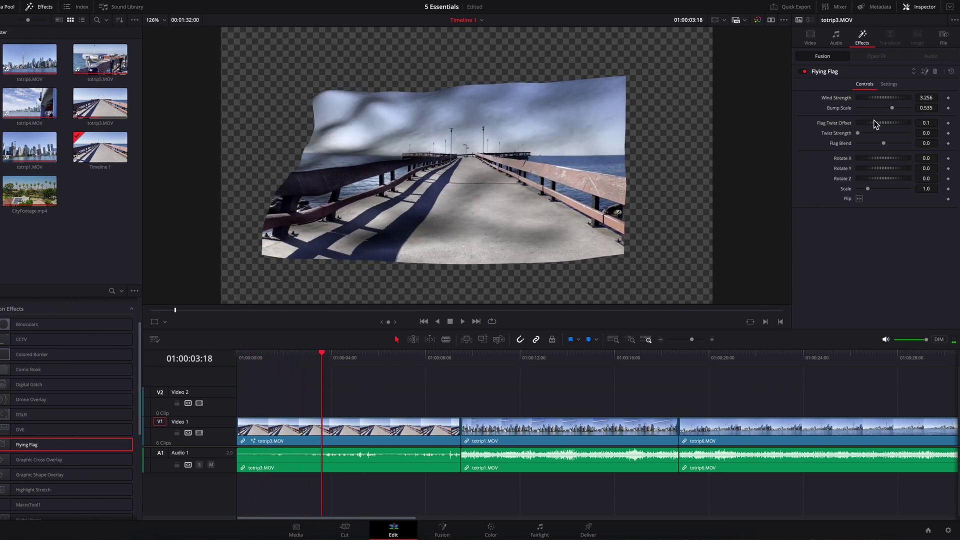
# Step: Set the Flying Flag effect's Wind Strength to 4.589, Bump Scale to 0.5795 and Rotate X to 31.3
pyautogui.moveTo(893, 108); pyautogui.dragTo(896, 97)
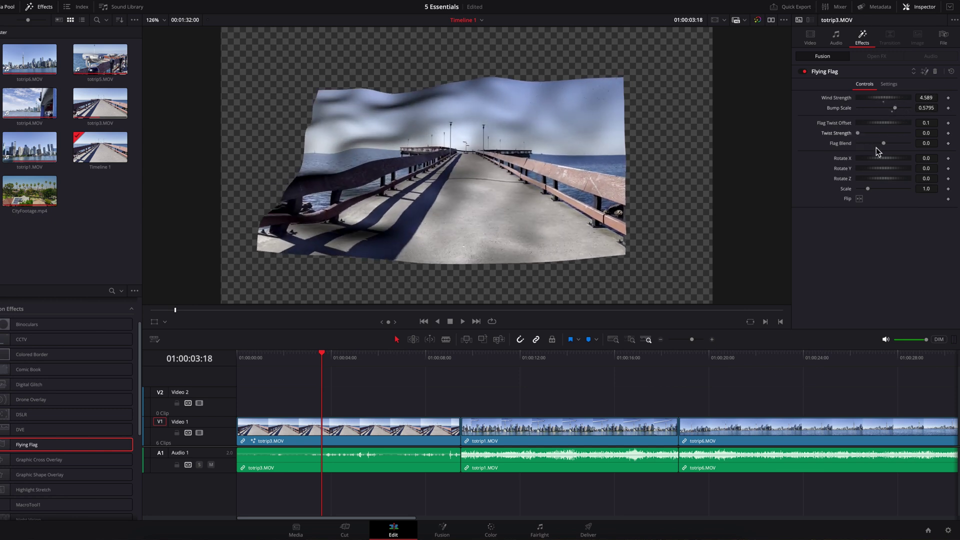
pyautogui.moveTo(875, 159); pyautogui.dragTo(891, 160)
pyautogui.moveTo(869, 158); pyautogui.dragTo(880, 158)
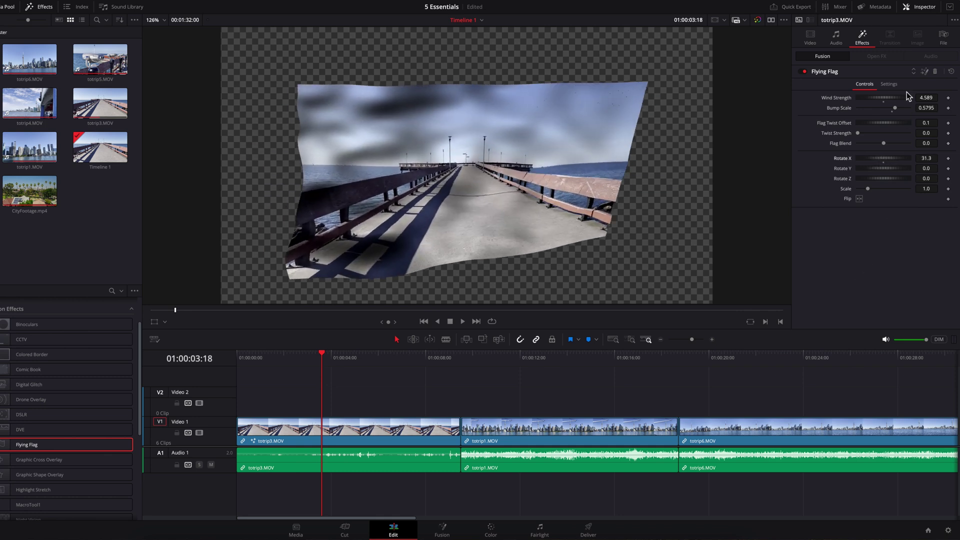
# Step: Open the Flying Flag effect on the Fusion page and ungroup its node
pyautogui.click(925, 72)
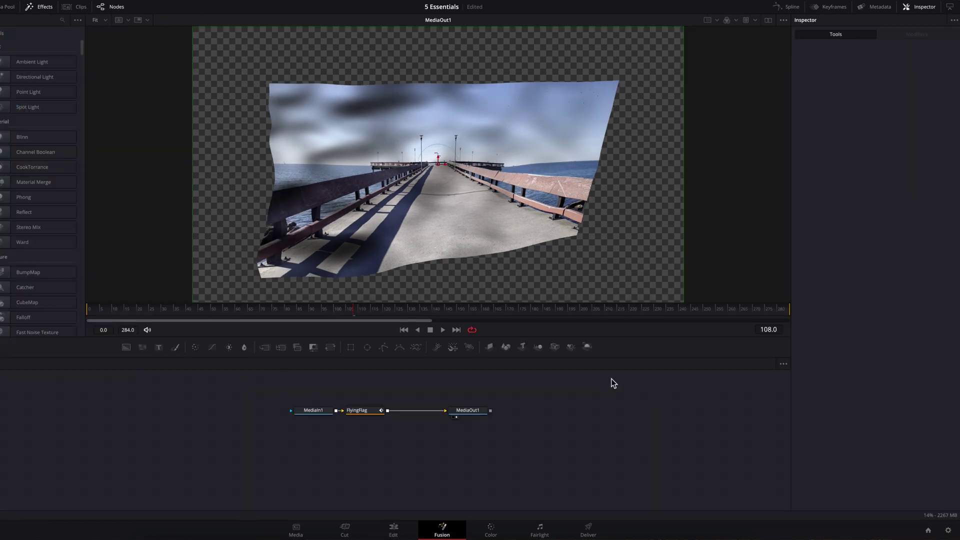
pyautogui.rightClick(367, 411)
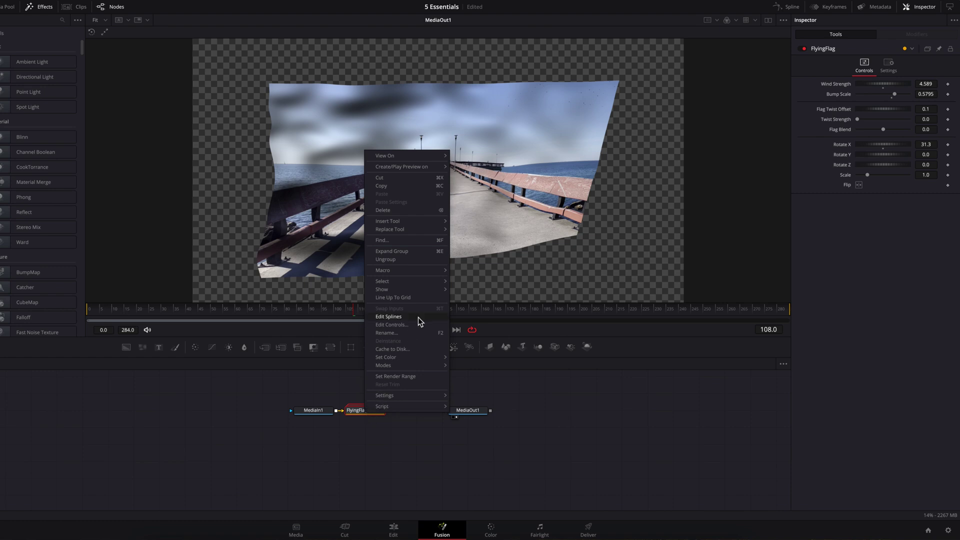
pyautogui.click(422, 259)
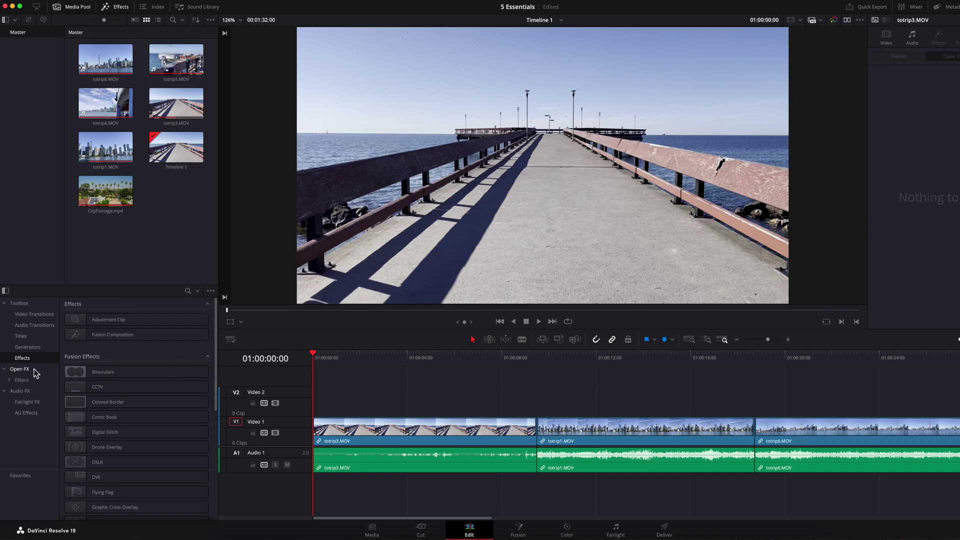
# Step: Apply the Open FX Vignette to the totrip3.MOV video clip, with Size set to 0.851 and a higher Softness
pyautogui.click(20, 369)
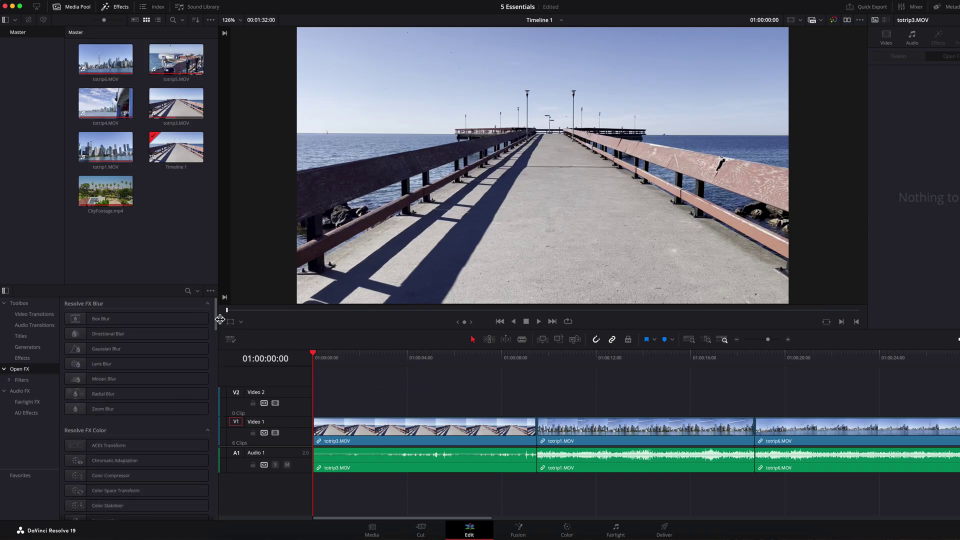
pyautogui.moveTo(217, 314); pyautogui.dragTo(252, 358)
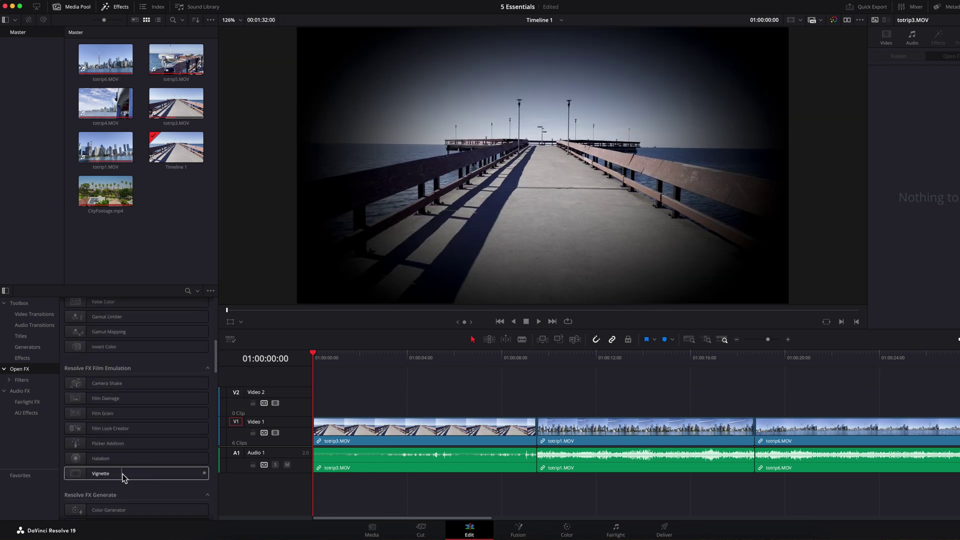
pyautogui.moveTo(124, 477); pyautogui.dragTo(420, 428)
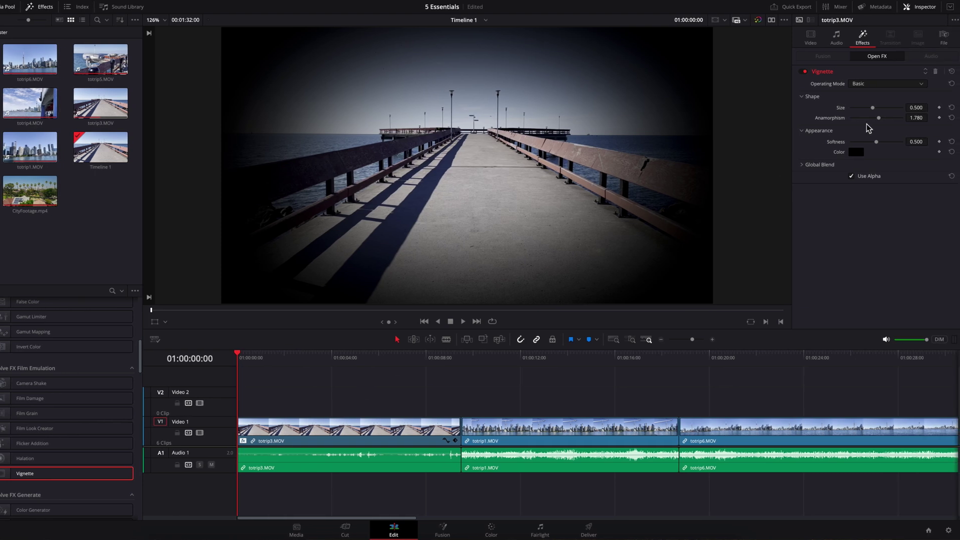
pyautogui.moveTo(874, 108); pyautogui.dragTo(896, 108)
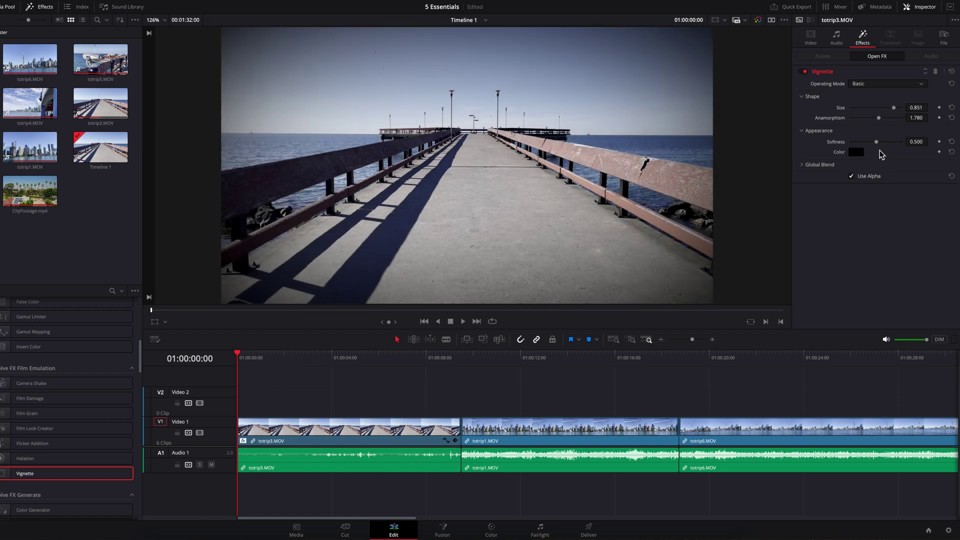
pyautogui.moveTo(877, 143); pyautogui.dragTo(889, 143)
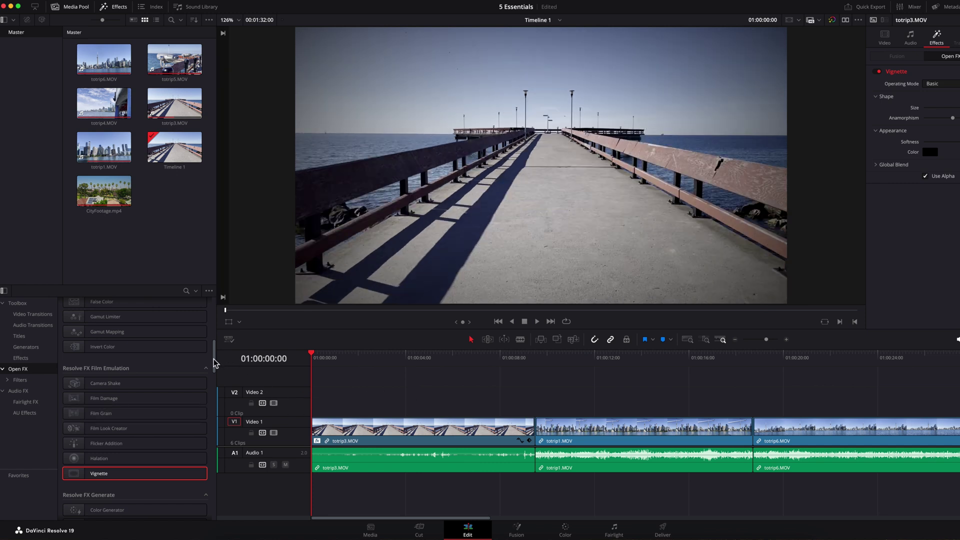
# Step: Add the Stop Motion temporal effect to the totrip3.MOV video clip and play it back
pyautogui.moveTo(216, 362); pyautogui.dragTo(220, 489)
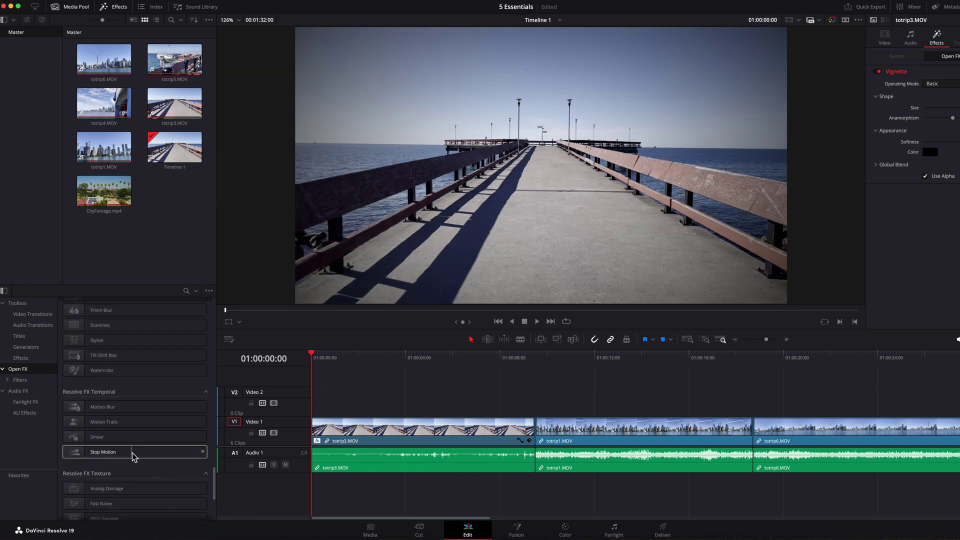
pyautogui.moveTo(133, 453); pyautogui.dragTo(404, 441)
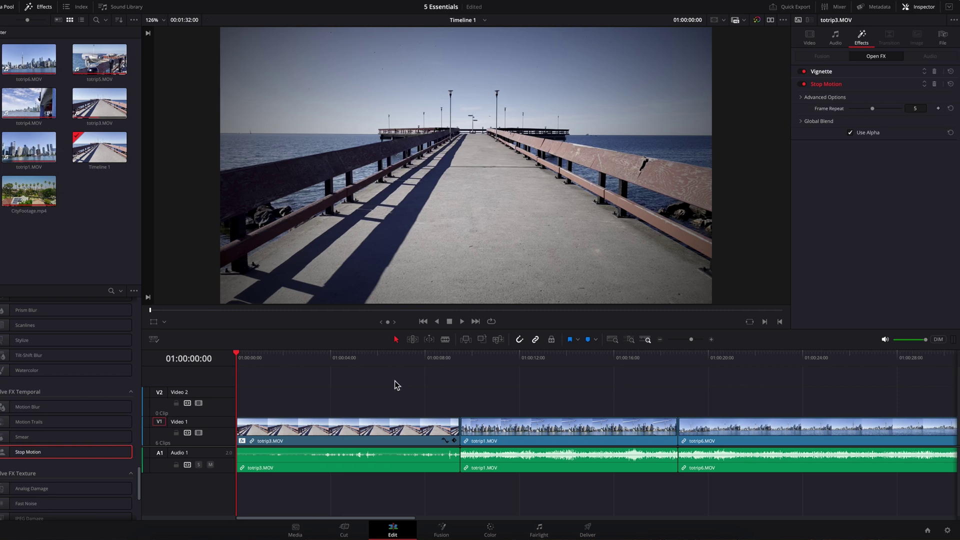
pyautogui.press('space')
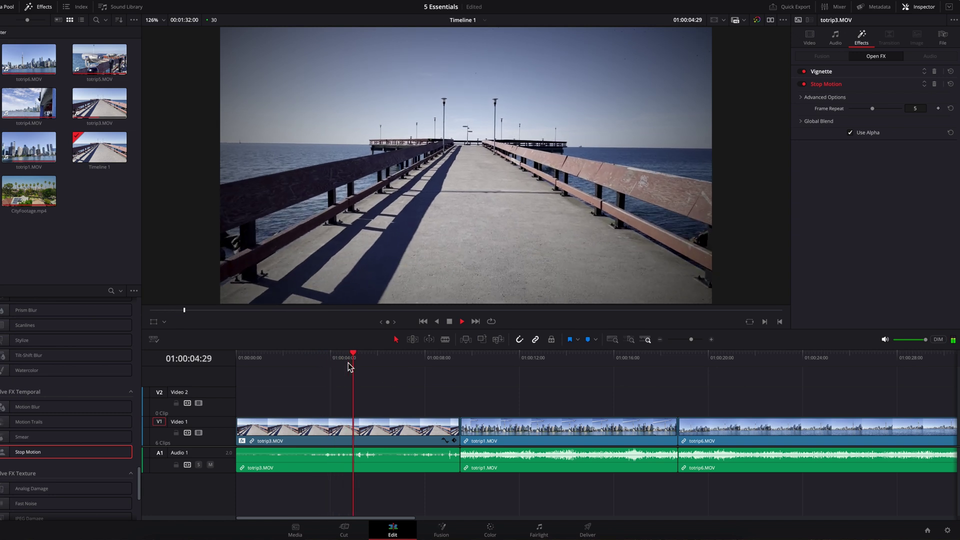
# Step: Set the Stop Motion effect's Frame Repeat to 8 and play the clip back
pyautogui.press('space')
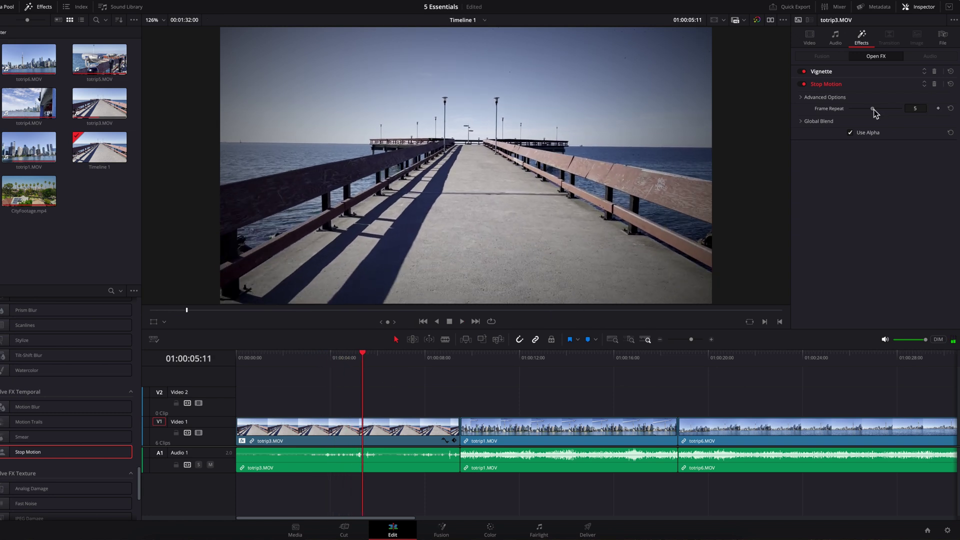
pyautogui.moveTo(874, 109); pyautogui.dragTo(893, 109)
pyautogui.press('space')
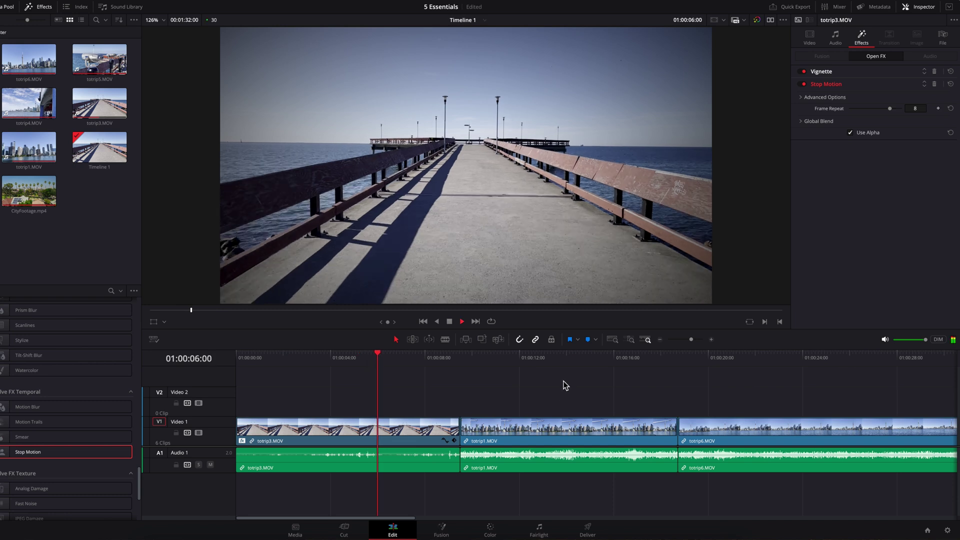
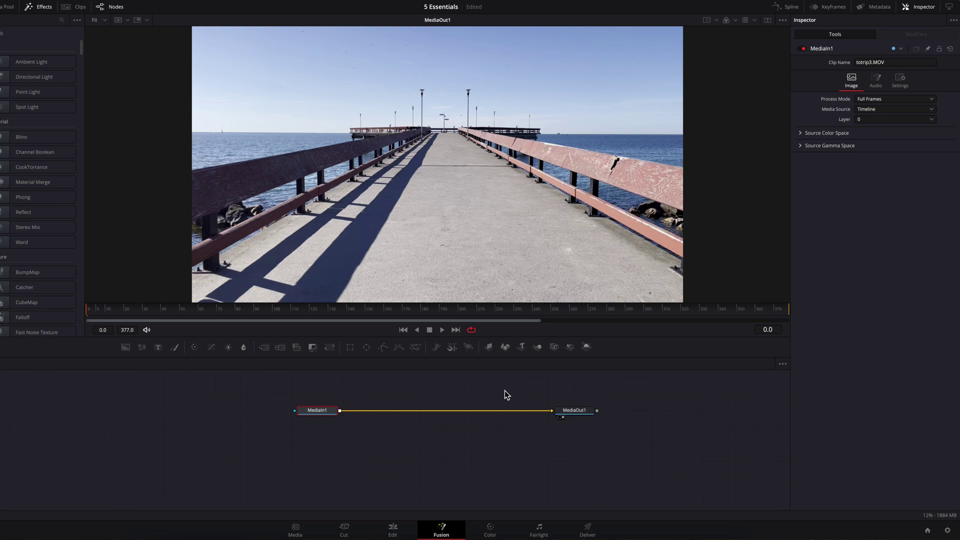
# Step: Push the first clip's Gain toward magenta on the Color page, view the clip in Fusion, and return to the Edit page
pyautogui.hotkey('shift', '4')
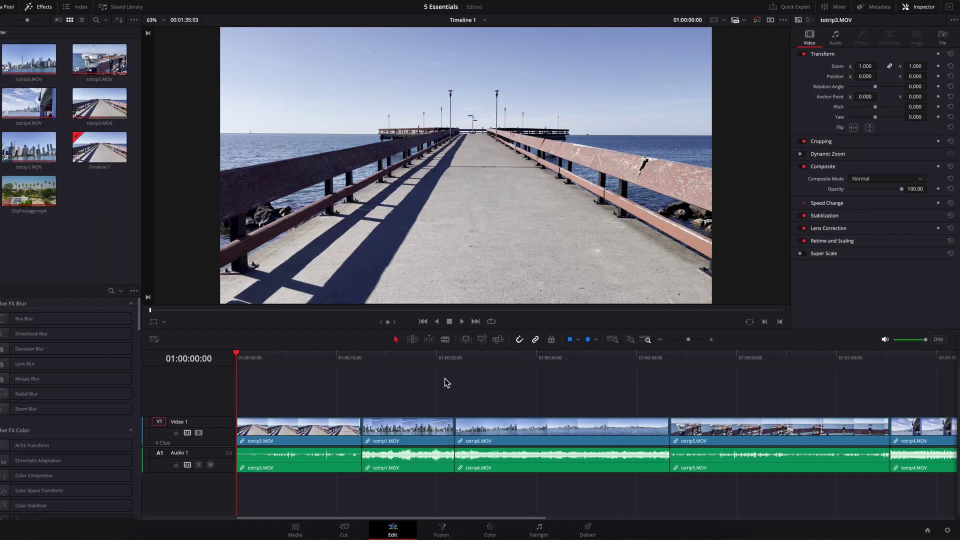
pyautogui.click(491, 526)
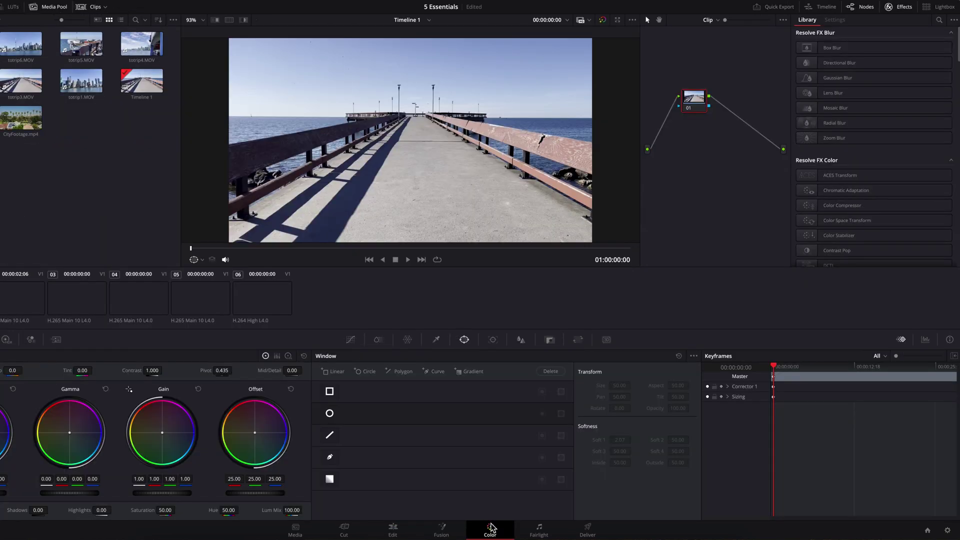
pyautogui.moveTo(159, 435); pyautogui.dragTo(173, 426)
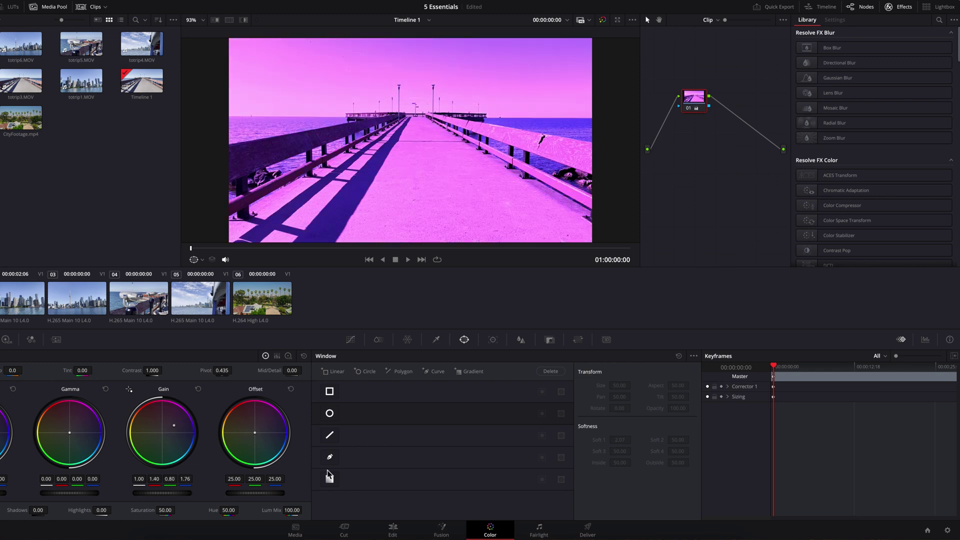
pyautogui.click(443, 531)
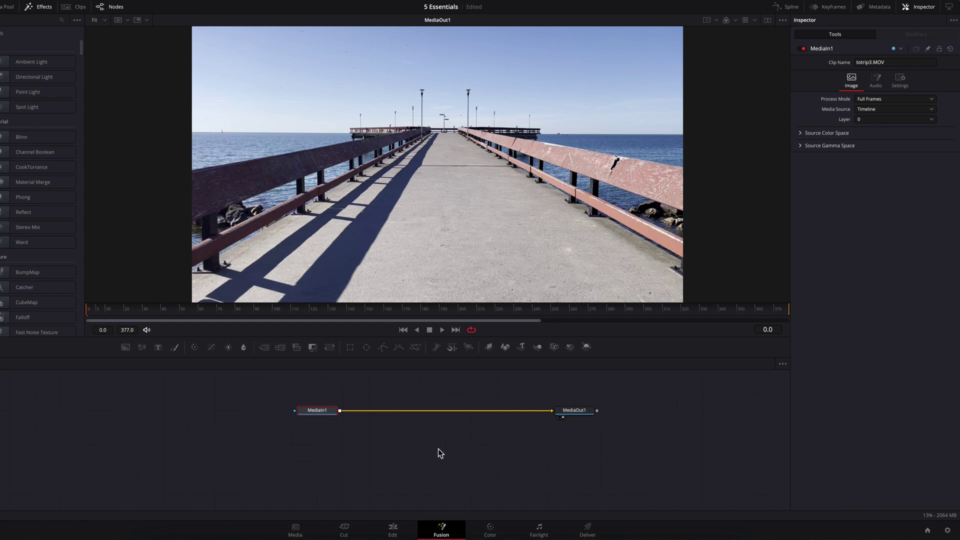
pyautogui.click(395, 531)
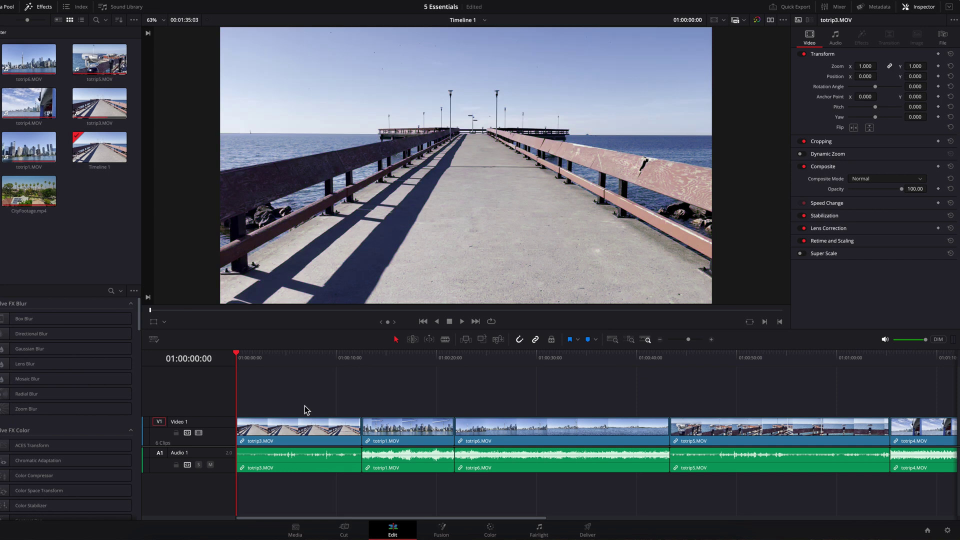
# Step: Set the totrip3.MOV clip's Zoom to 1.840 and push its Gain strongly toward magenta-blue on the Color page
pyautogui.click(305, 430)
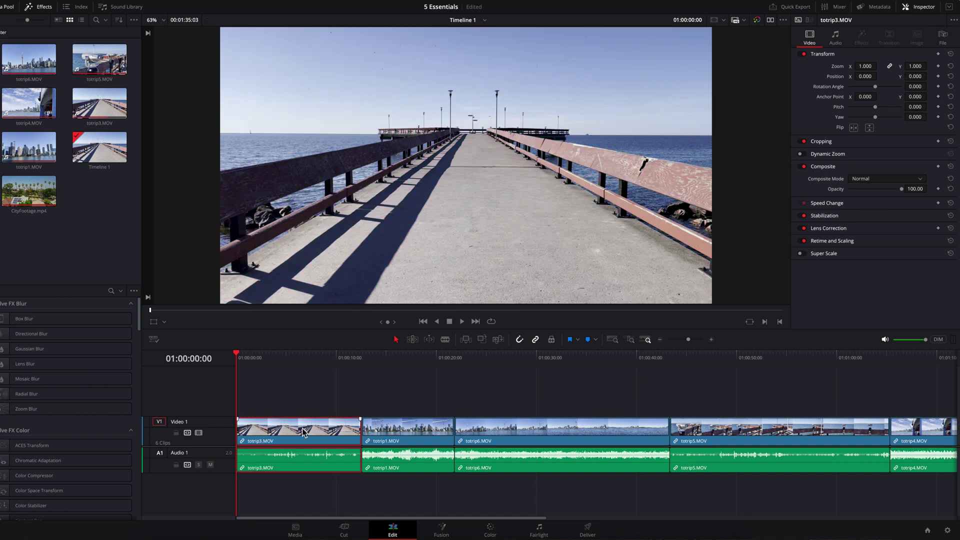
pyautogui.moveTo(915, 66); pyautogui.dragTo(935, 65)
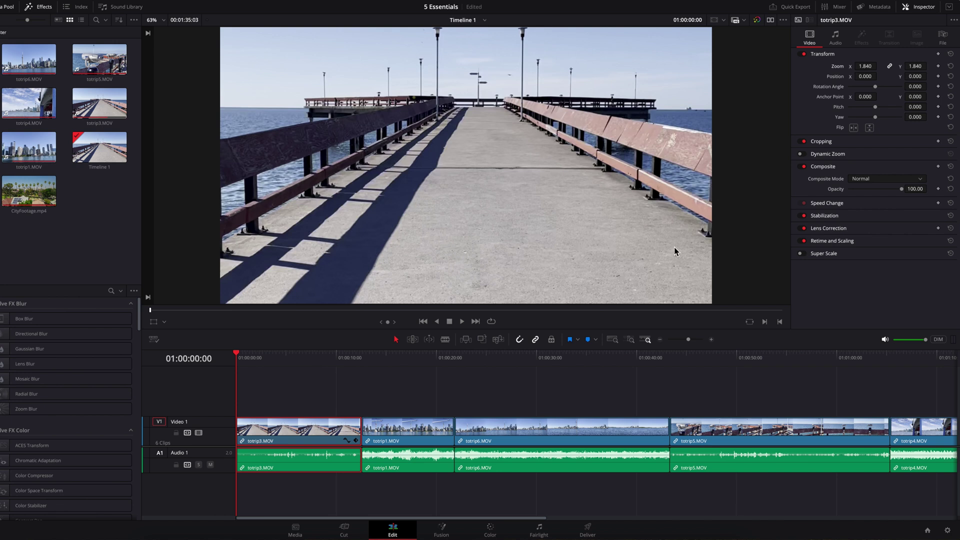
pyautogui.click(490, 529)
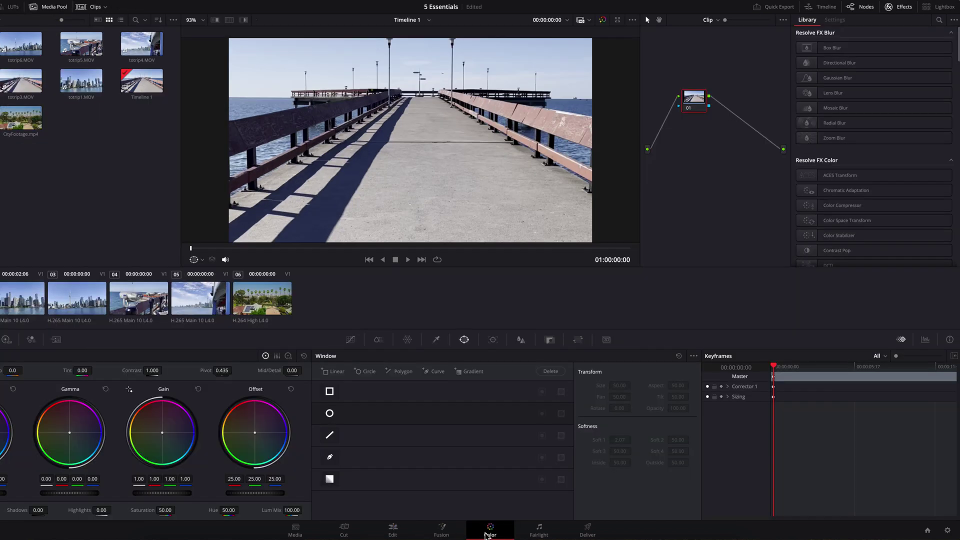
pyautogui.moveTo(176, 422); pyautogui.dragTo(191, 427)
pyautogui.click(392, 529)
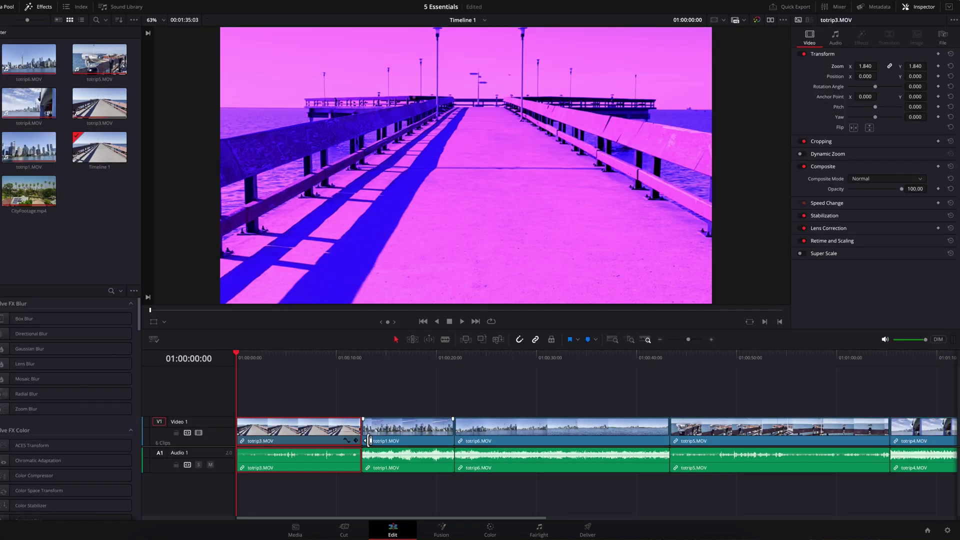
# Step: Turn the totrip3.MOV timeline clip into a compound clip named Compound Clip 1 and view it on the Fusion page
pyautogui.rightClick(279, 438)
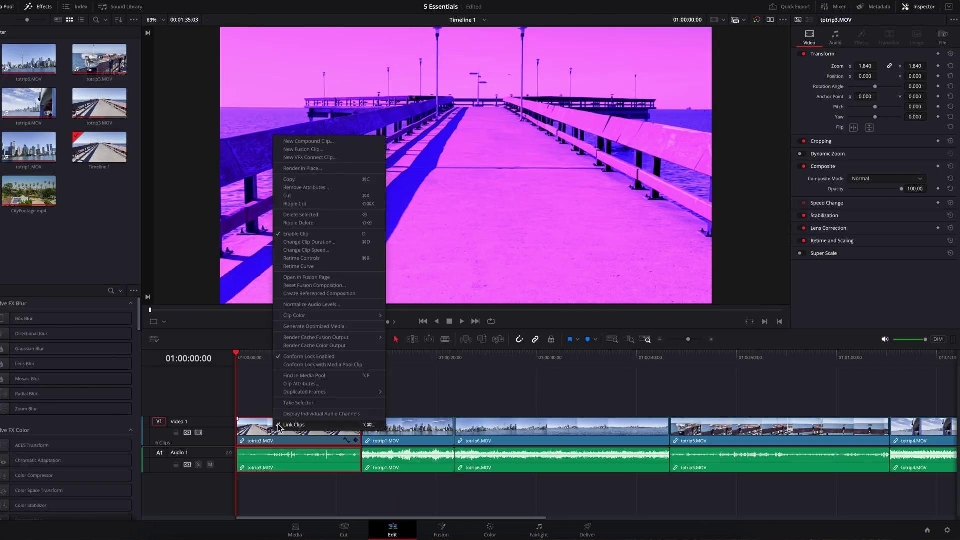
pyautogui.click(343, 144)
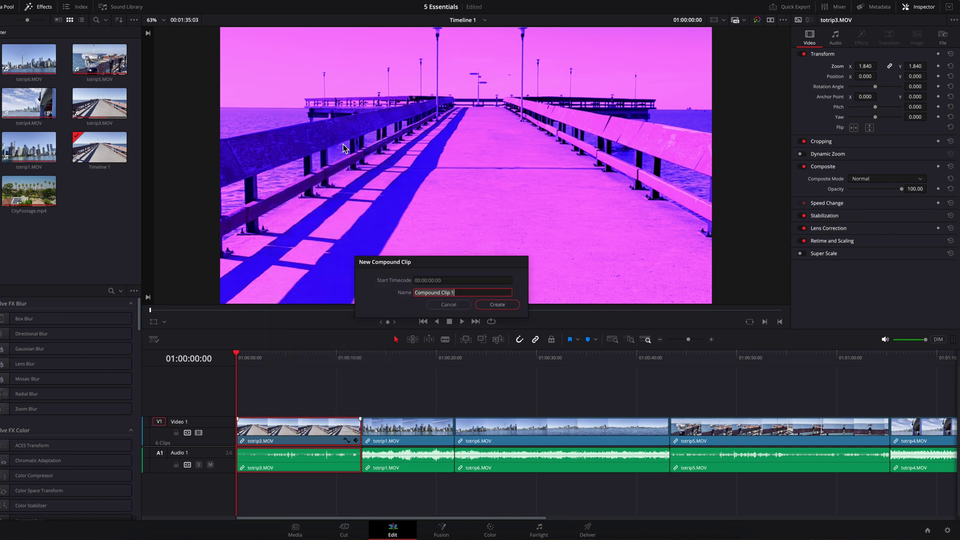
pyautogui.click(494, 302)
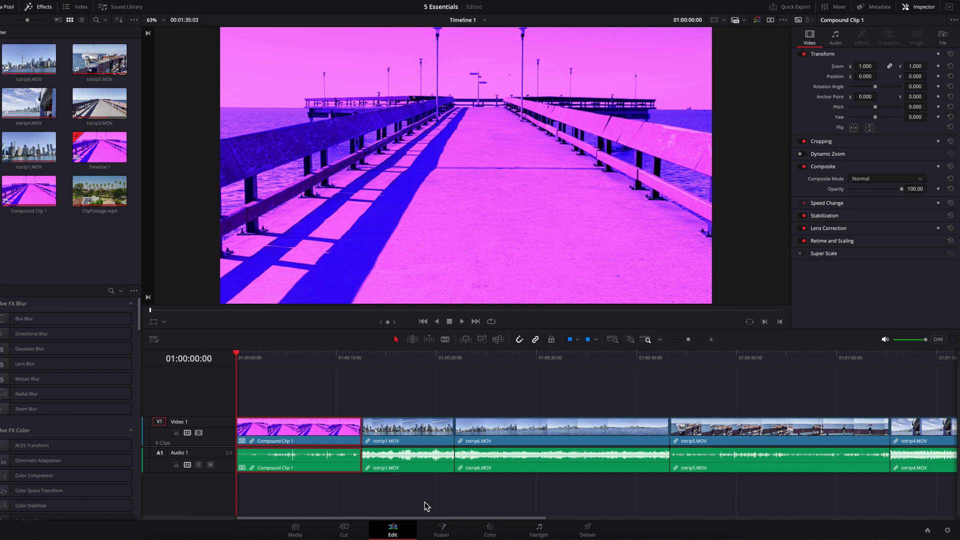
pyautogui.click(442, 530)
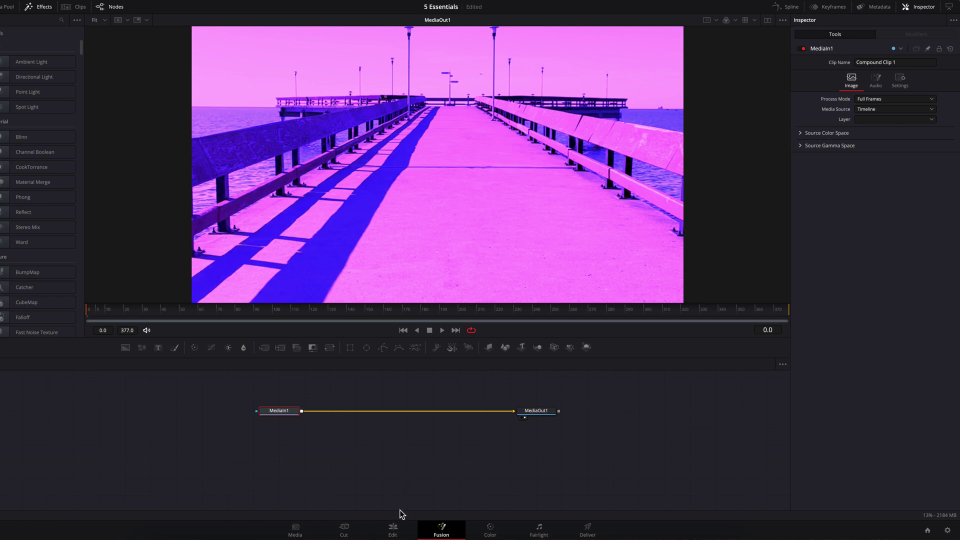
pyautogui.click(393, 530)
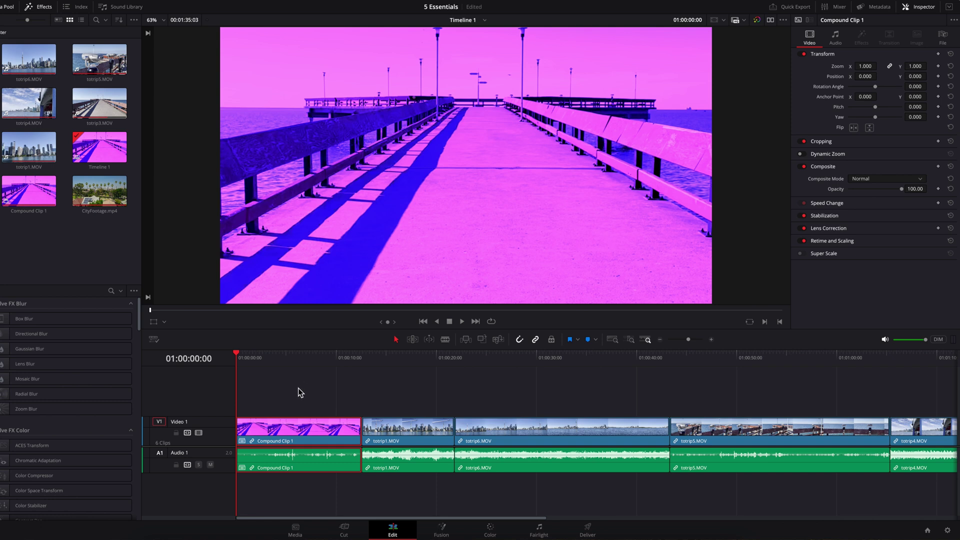
# Step: Open Compound Clip 1 in its own timeline and set the totrip3.MOV clip's Position to X -329 and Y -170
pyautogui.rightClick(297, 423)
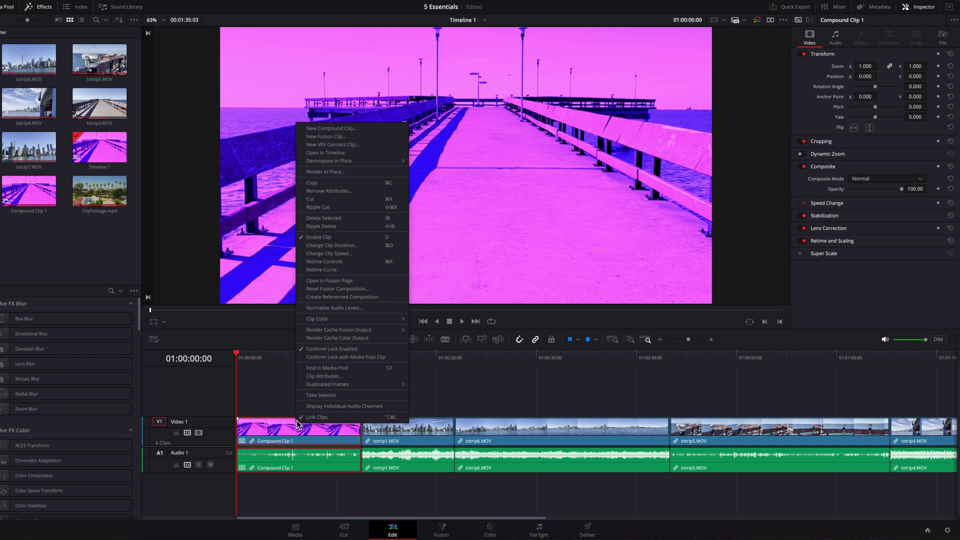
pyautogui.moveTo(358, 161)
pyautogui.click(358, 151)
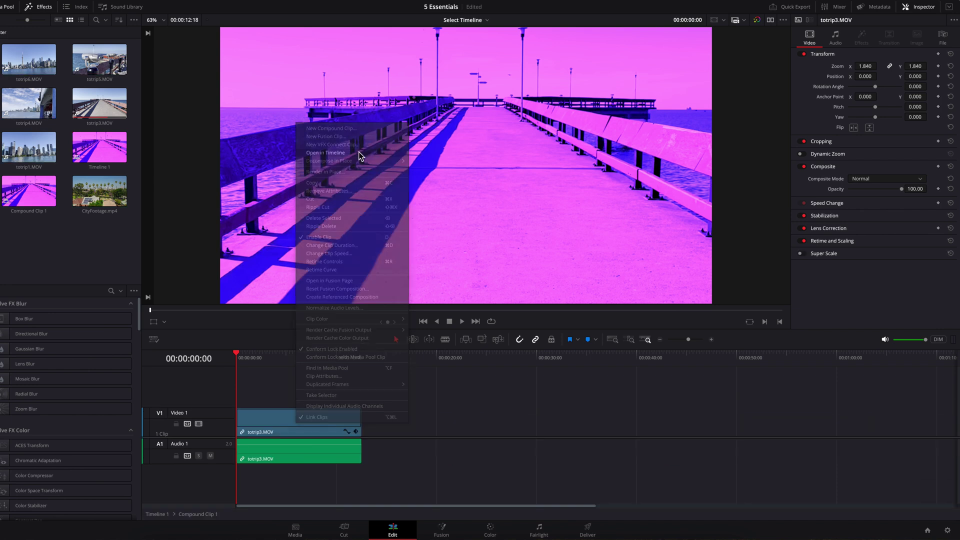
pyautogui.click(309, 418)
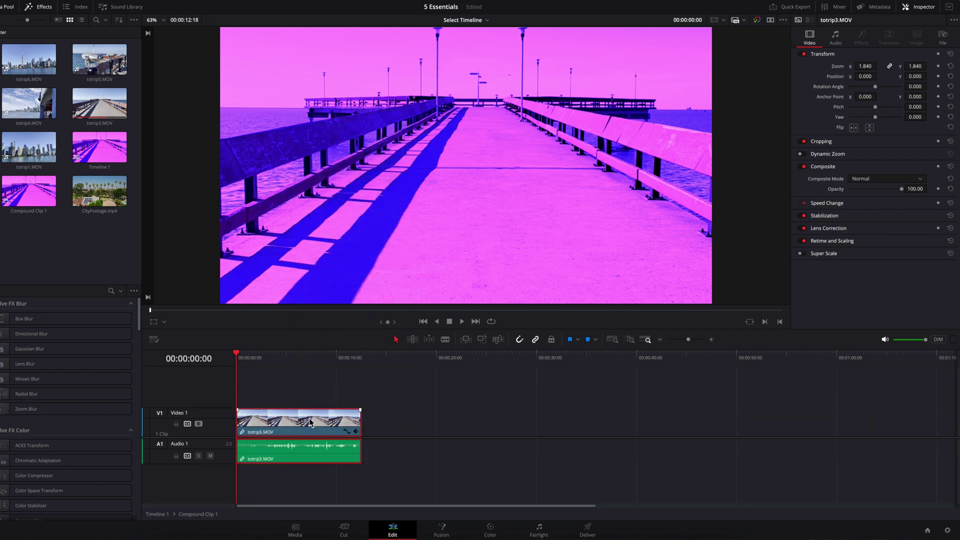
pyautogui.moveTo(865, 76); pyautogui.dragTo(730, 76)
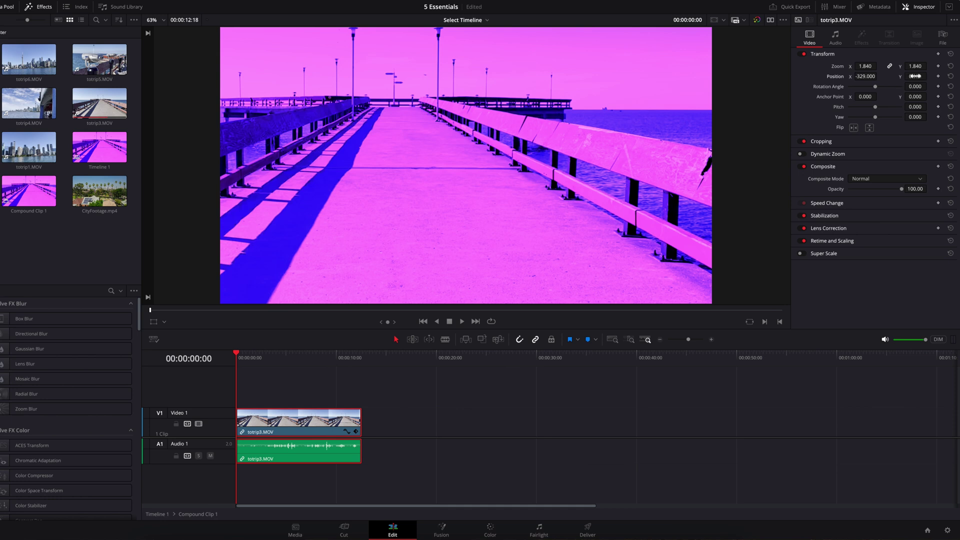
pyautogui.moveTo(915, 76); pyautogui.dragTo(846, 76)
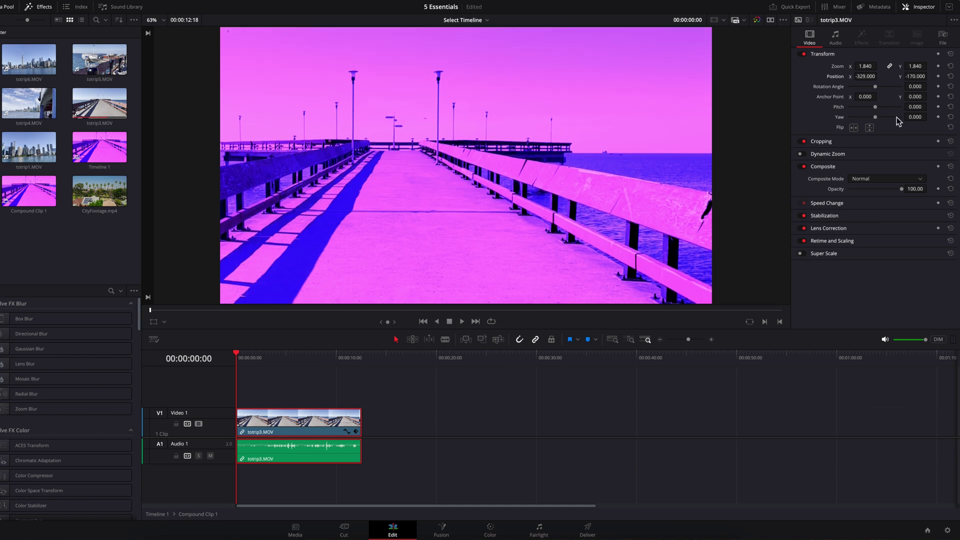
# Step: Shift the nested clip's Gain to green on the Color page, with red 0.17, green 1.37 and blue 0.01
pyautogui.click(491, 527)
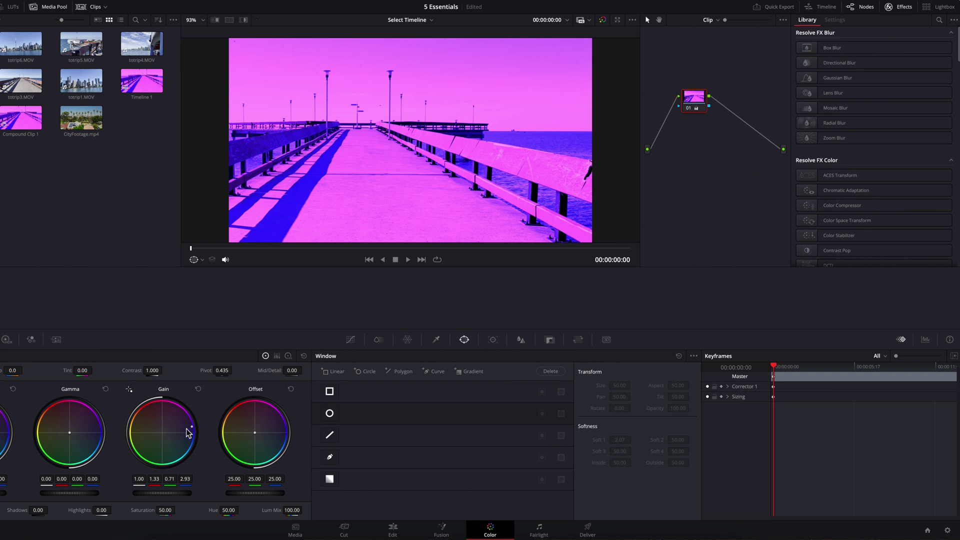
pyautogui.moveTo(192, 430); pyautogui.dragTo(144, 449)
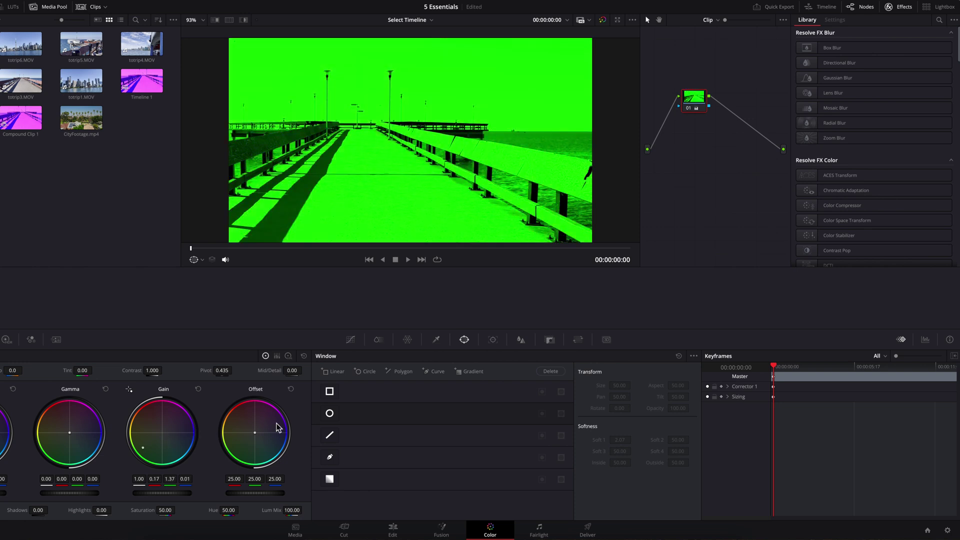
pyautogui.click(394, 529)
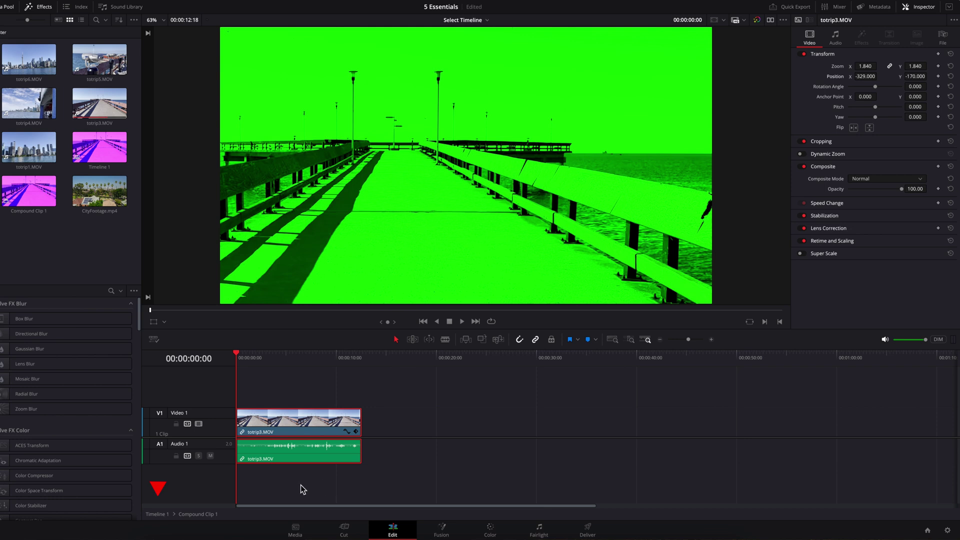
# Step: Return to Timeline 1, examine the updated compound clip on the Fusion page, and go back to the Edit page
pyautogui.click(158, 514)
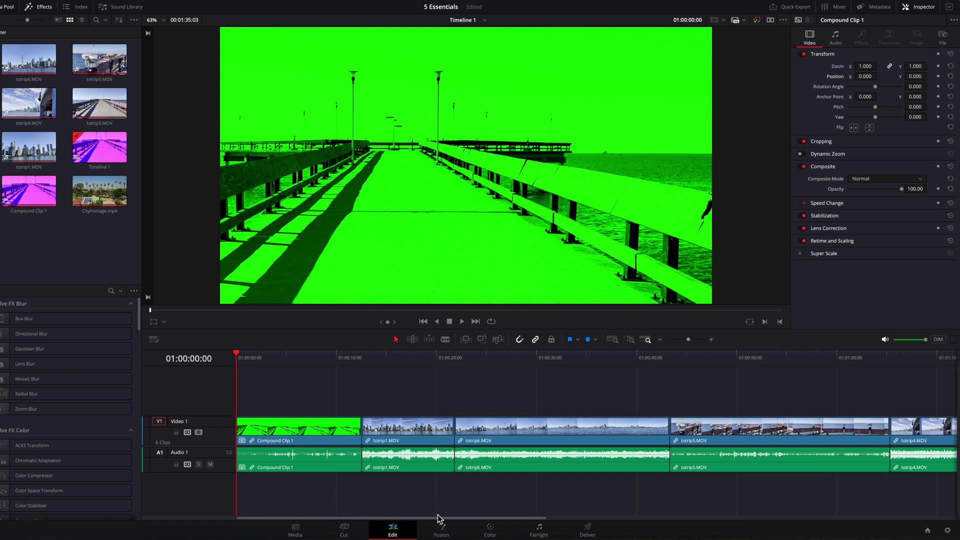
pyautogui.click(447, 531)
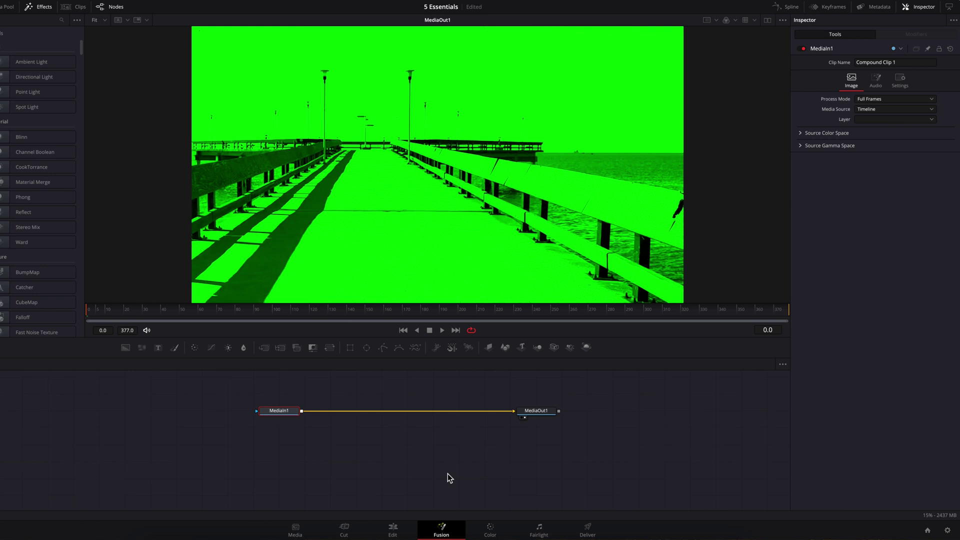
pyautogui.click(395, 526)
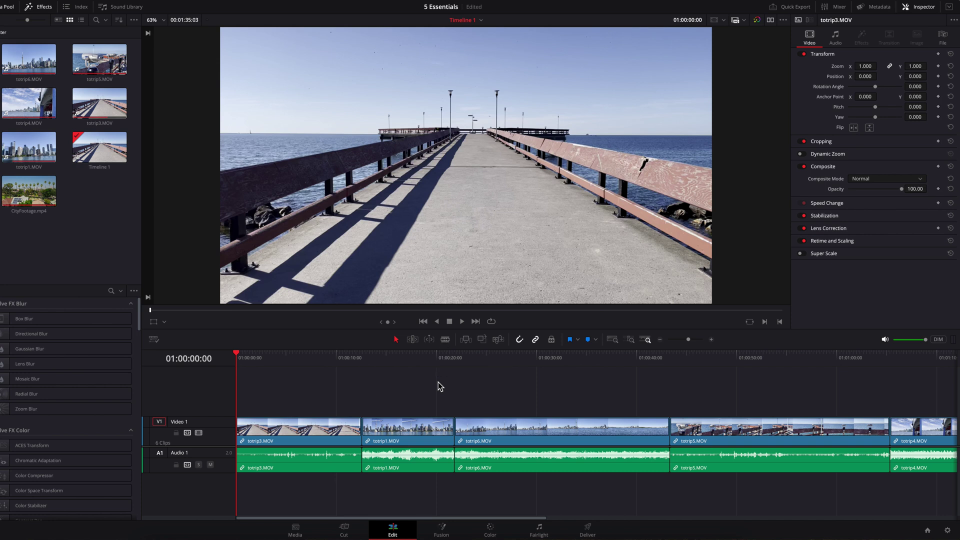
# Step: Try moving the totrip3.MOV clip onto a new Video 2 track over the neighbouring clips, and undo the timeline changes
pyautogui.press('b')
pyautogui.press('b')
pyautogui.click(328, 435)
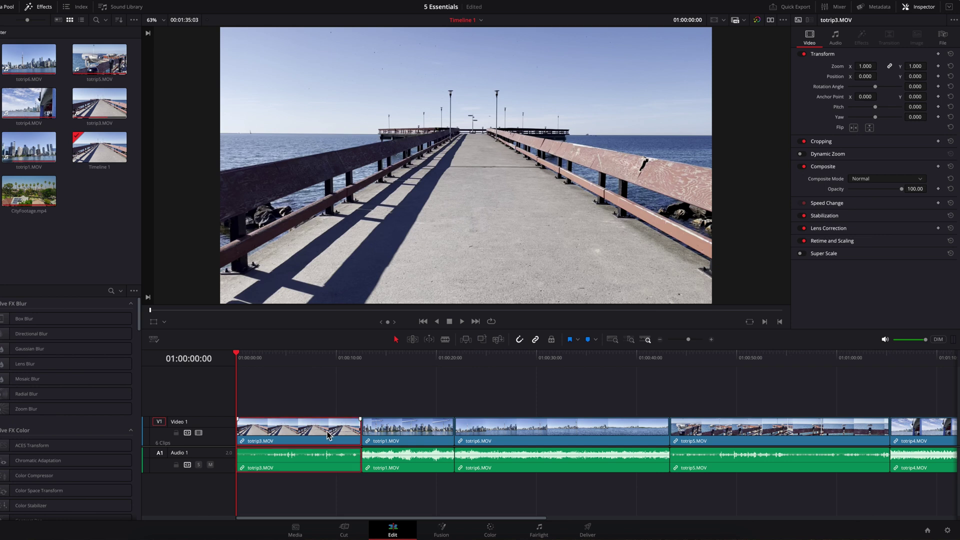
pyautogui.moveTo(328, 435); pyautogui.dragTo(382, 404)
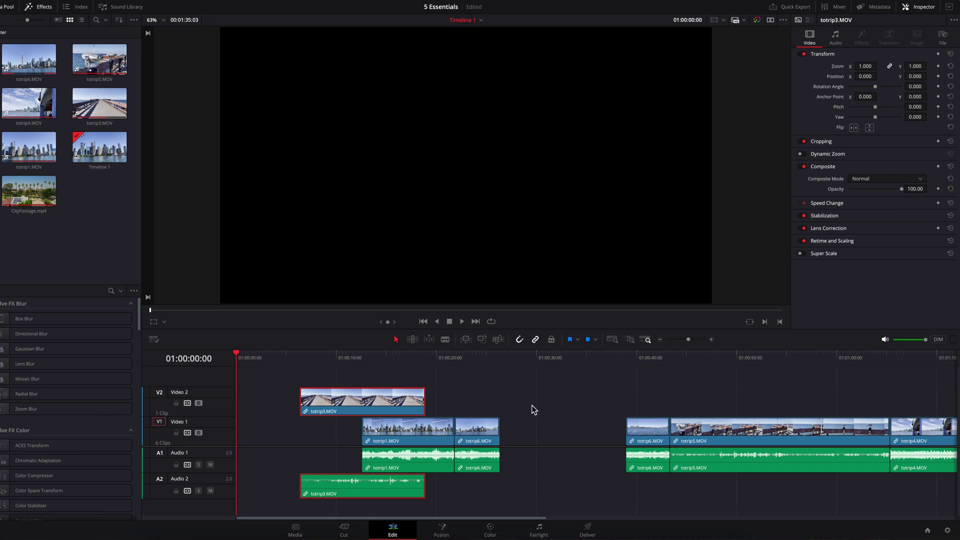
pyautogui.hotkey('ctrl', 'z')
pyautogui.hotkey('ctrl', 'z')
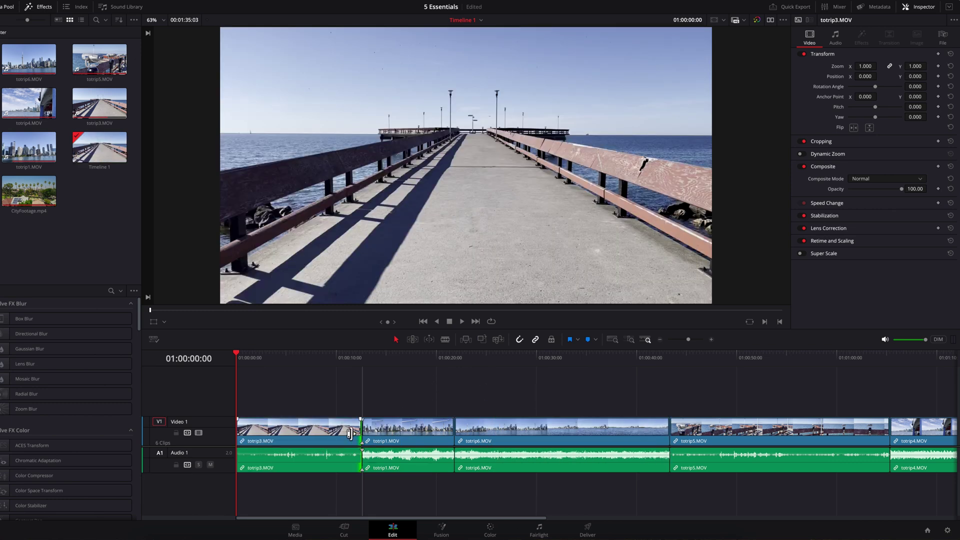
# Step: Try trimming the ends of totrip3.MOV and totrip6.MOV and the start of totrip1.MOV, undoing the trims
pyautogui.moveTo(361, 432); pyautogui.dragTo(326, 434)
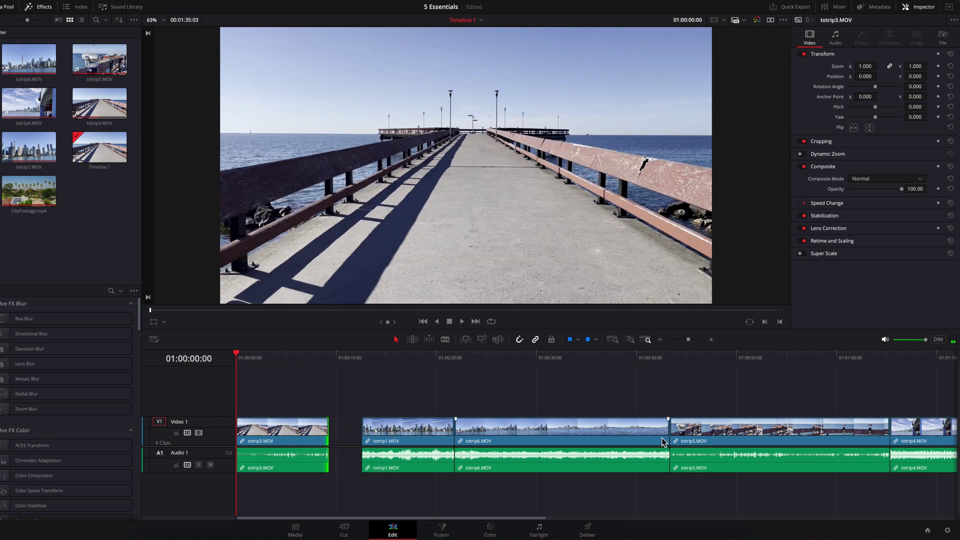
pyautogui.moveTo(666, 429); pyautogui.dragTo(578, 430)
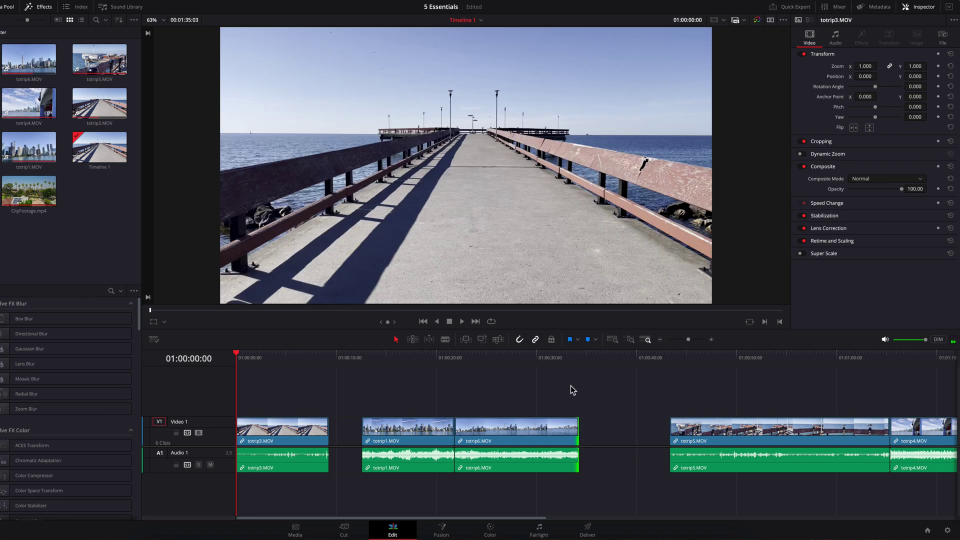
pyautogui.hotkey('ctrl', 'z')
pyautogui.hotkey('ctrl', 'z')
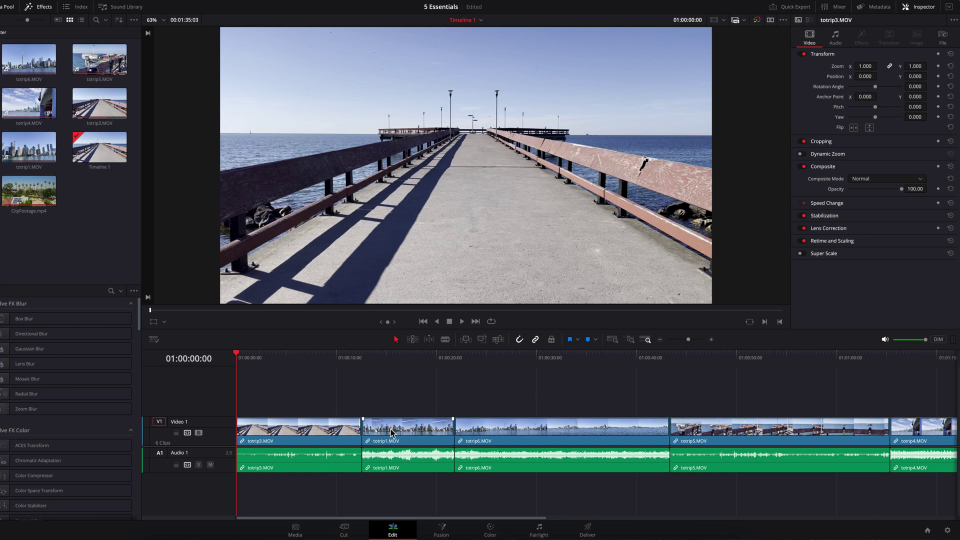
pyautogui.moveTo(364, 433)
pyautogui.mouseDown()
pyautogui.moveTo(339, 433)
pyautogui.moveTo(370, 433)
pyautogui.mouseUp()
pyautogui.hotkey('ctrl', 'z')
# Step: Slip the footage inside the totrip3.MOV clip in Trim Edit mode, keeping its place on the timeline
pyautogui.click(317, 428)
pyautogui.moveTo(317, 428); pyautogui.dragTo(295, 428)
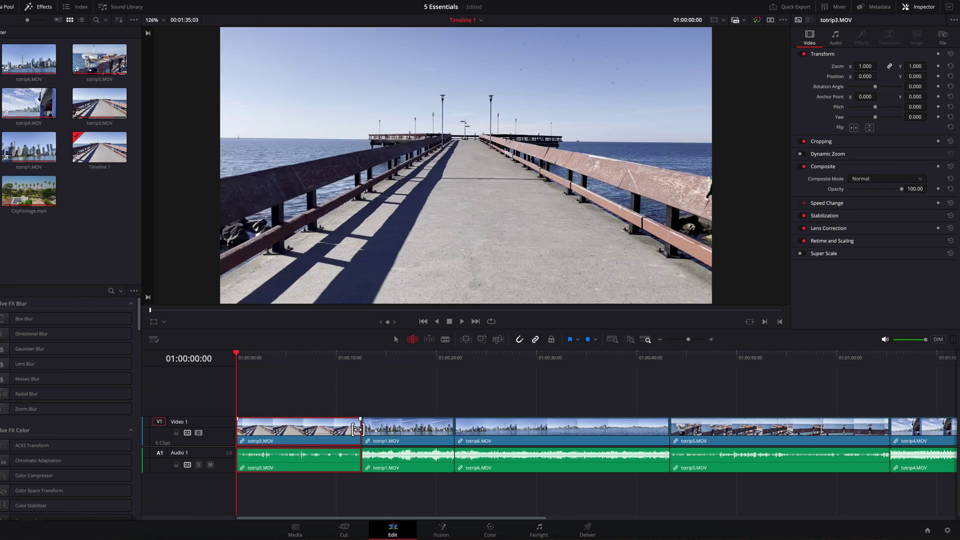
# Step: Ripple-trim the end of totrip3.MOV slightly and shorten the start of totrip6.MOV by about 5 seconds, leaving no gaps
pyautogui.moveTo(360, 429)
pyautogui.mouseDown()
pyautogui.moveTo(296, 431)
pyautogui.moveTo(376, 433)
pyautogui.moveTo(336, 432)
pyautogui.moveTo(359, 433)
pyautogui.mouseUp()
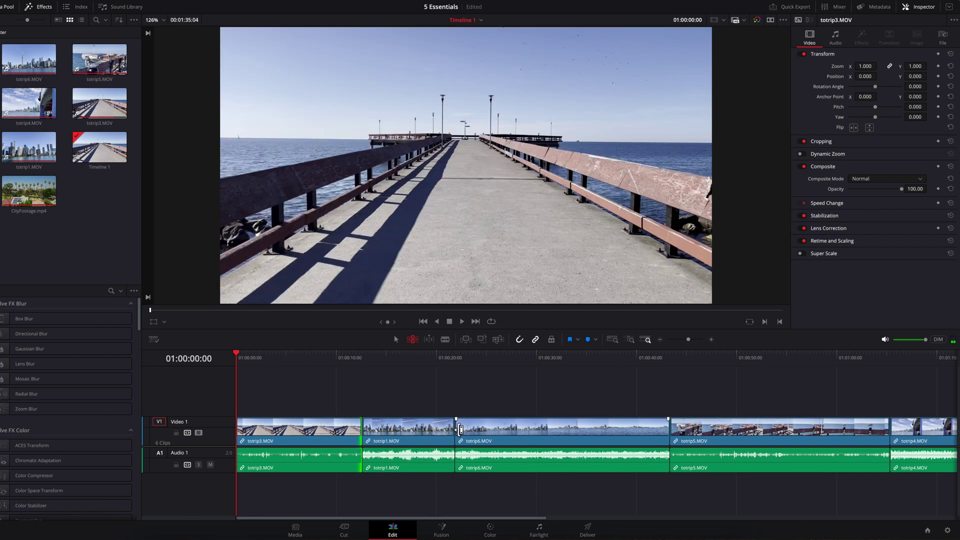
pyautogui.moveTo(460, 429); pyautogui.dragTo(506, 429)
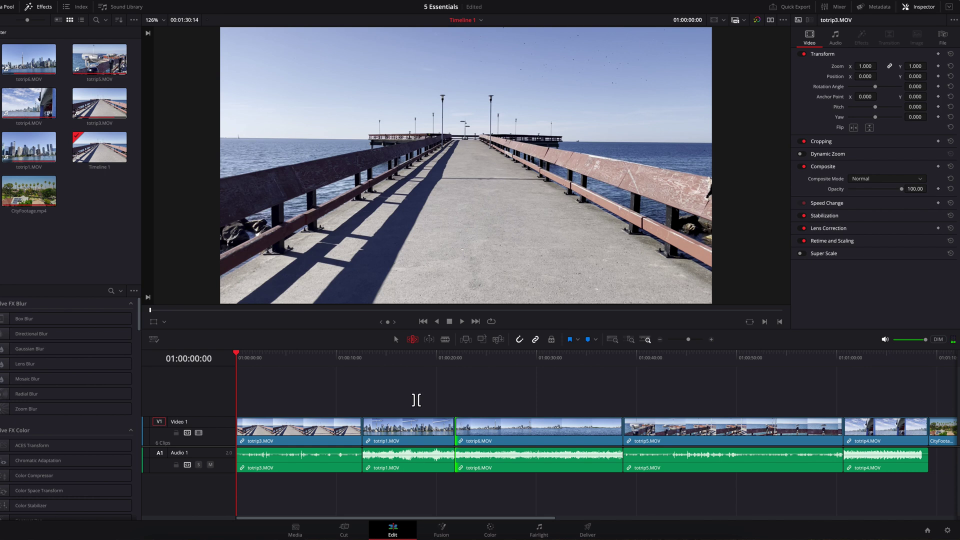
# Step: Cut totrip1.MOV with the Blade at about 17 seconds and split totrip3.MOV at about 9 and 5 seconds
pyautogui.press('b')
pyautogui.click(408, 431)
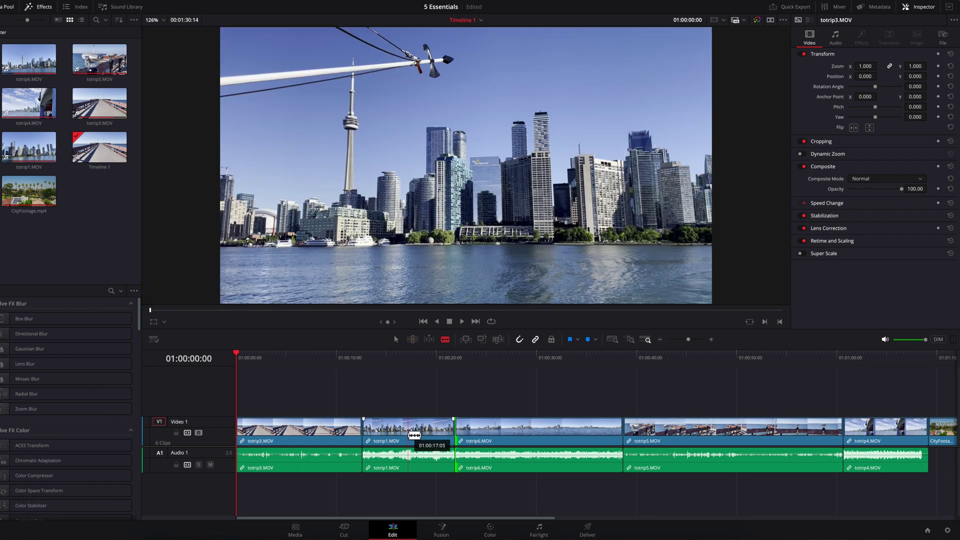
pyautogui.click(328, 429)
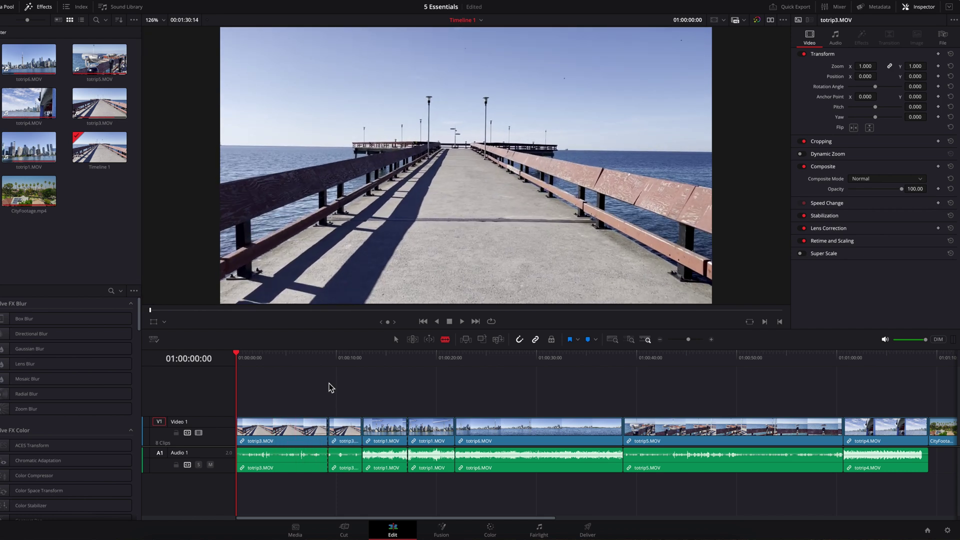
pyautogui.click(283, 429)
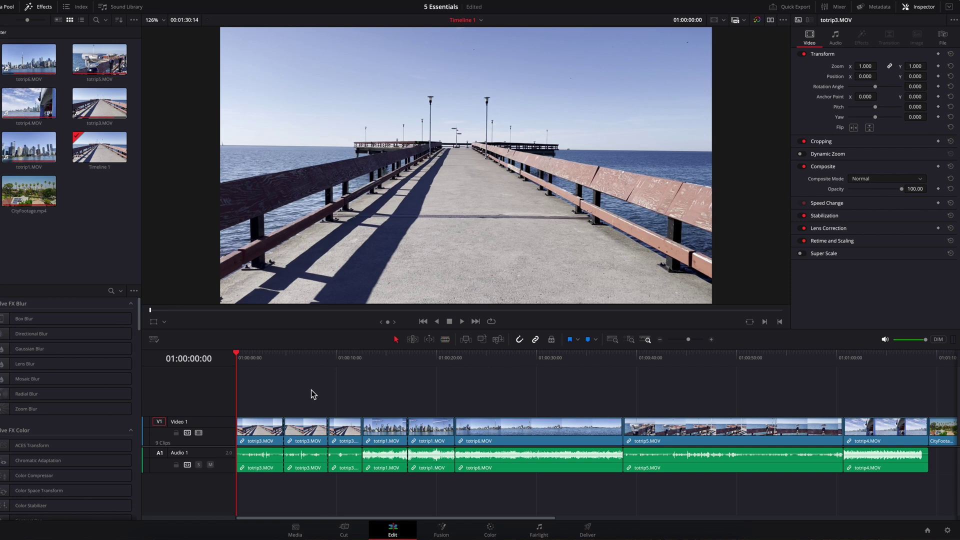
# Step: Ripple delete the middle totrip3.MOV piece and shorten the two remaining pieces at their shared cut in Trim Edit mode
pyautogui.click(312, 431)
pyautogui.press('Delete')
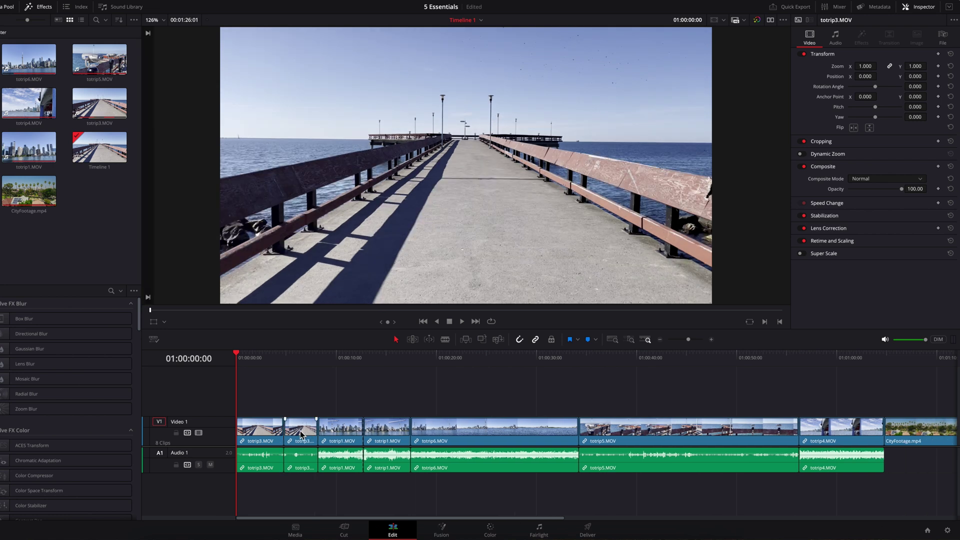
pyautogui.press('t')
pyautogui.moveTo(284, 433); pyautogui.dragTo(274, 395)
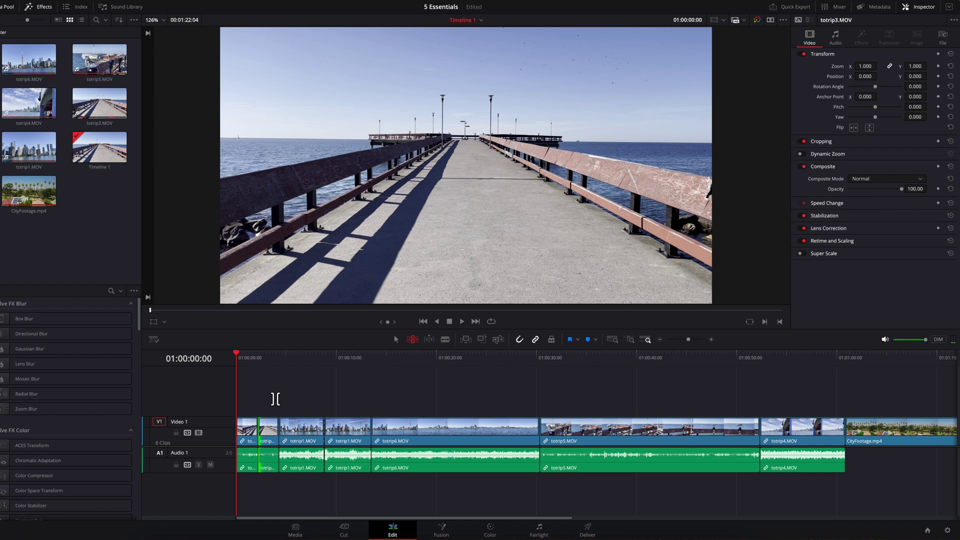
pyautogui.press('b')
pyautogui.press('a')
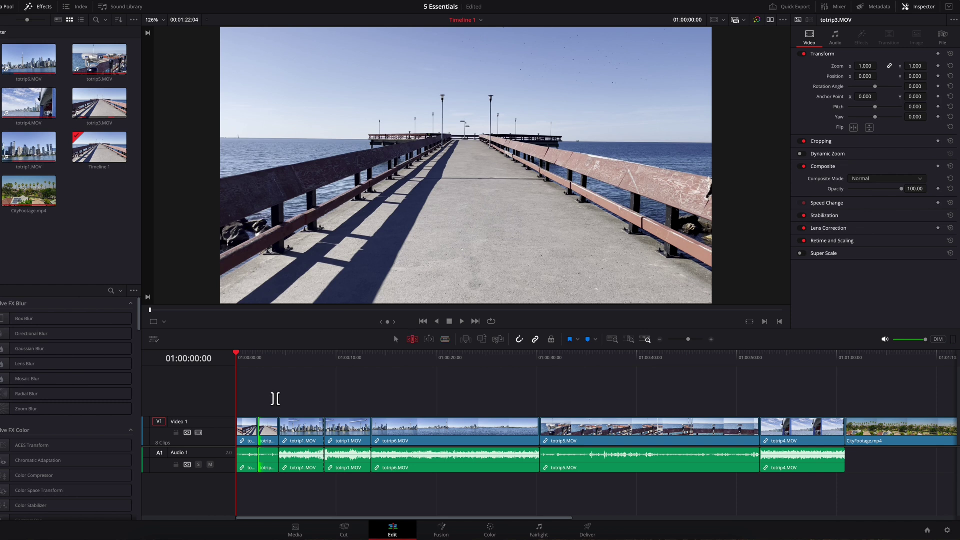